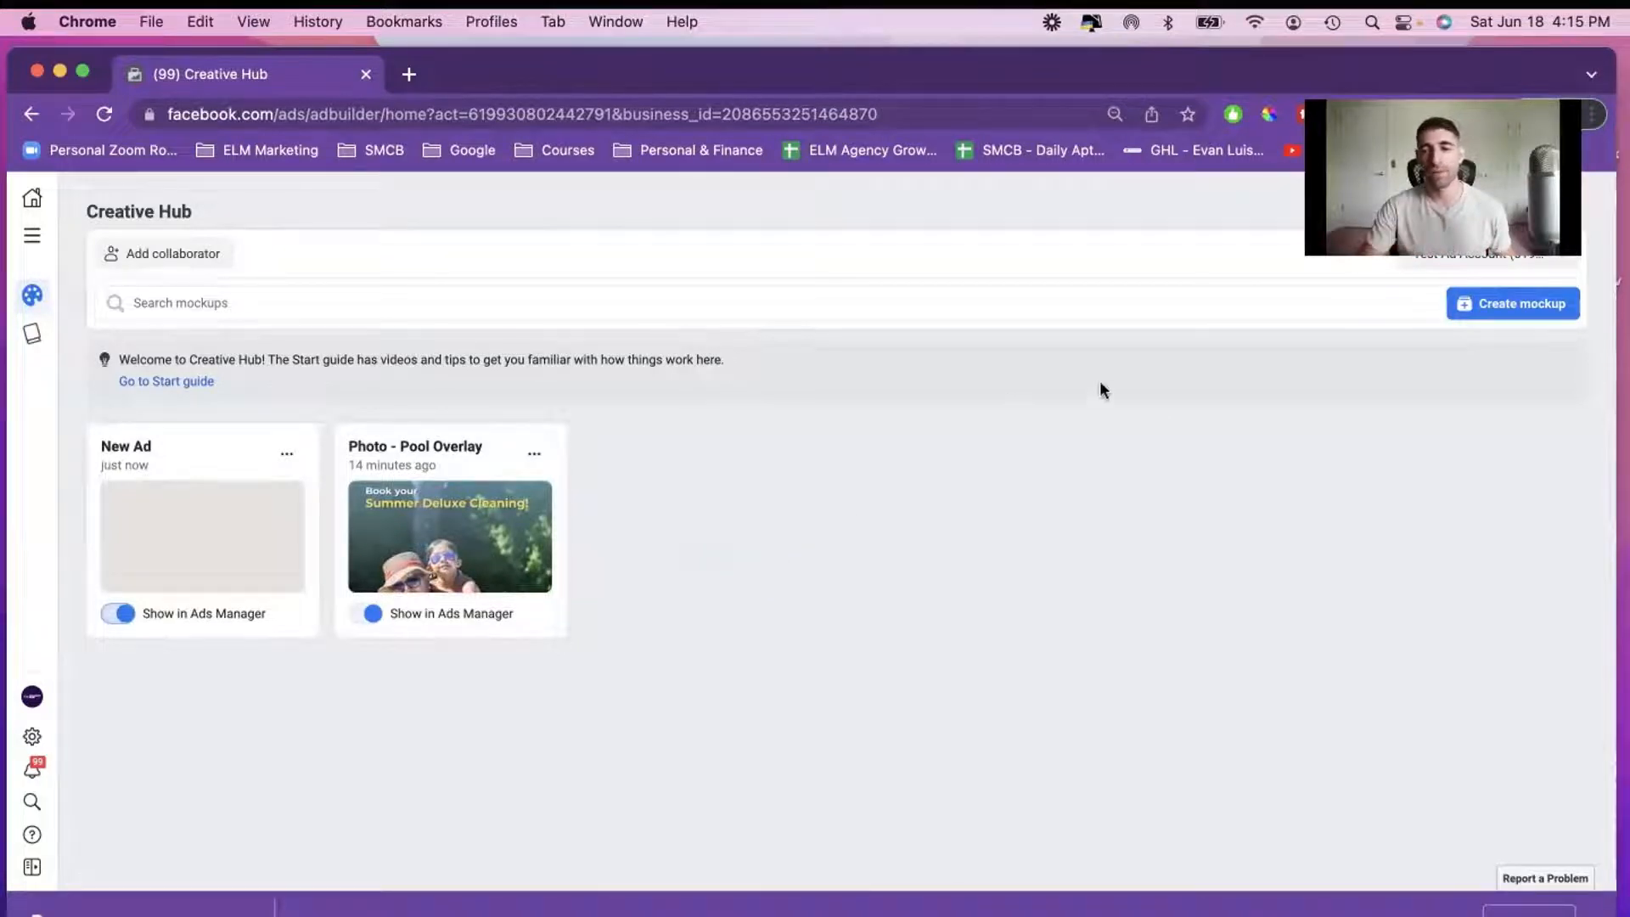
Create a blank ad mockup and look over its page, format, media, text and destination fields
{"action": "left_click", "coordinate": [1484, 307]}
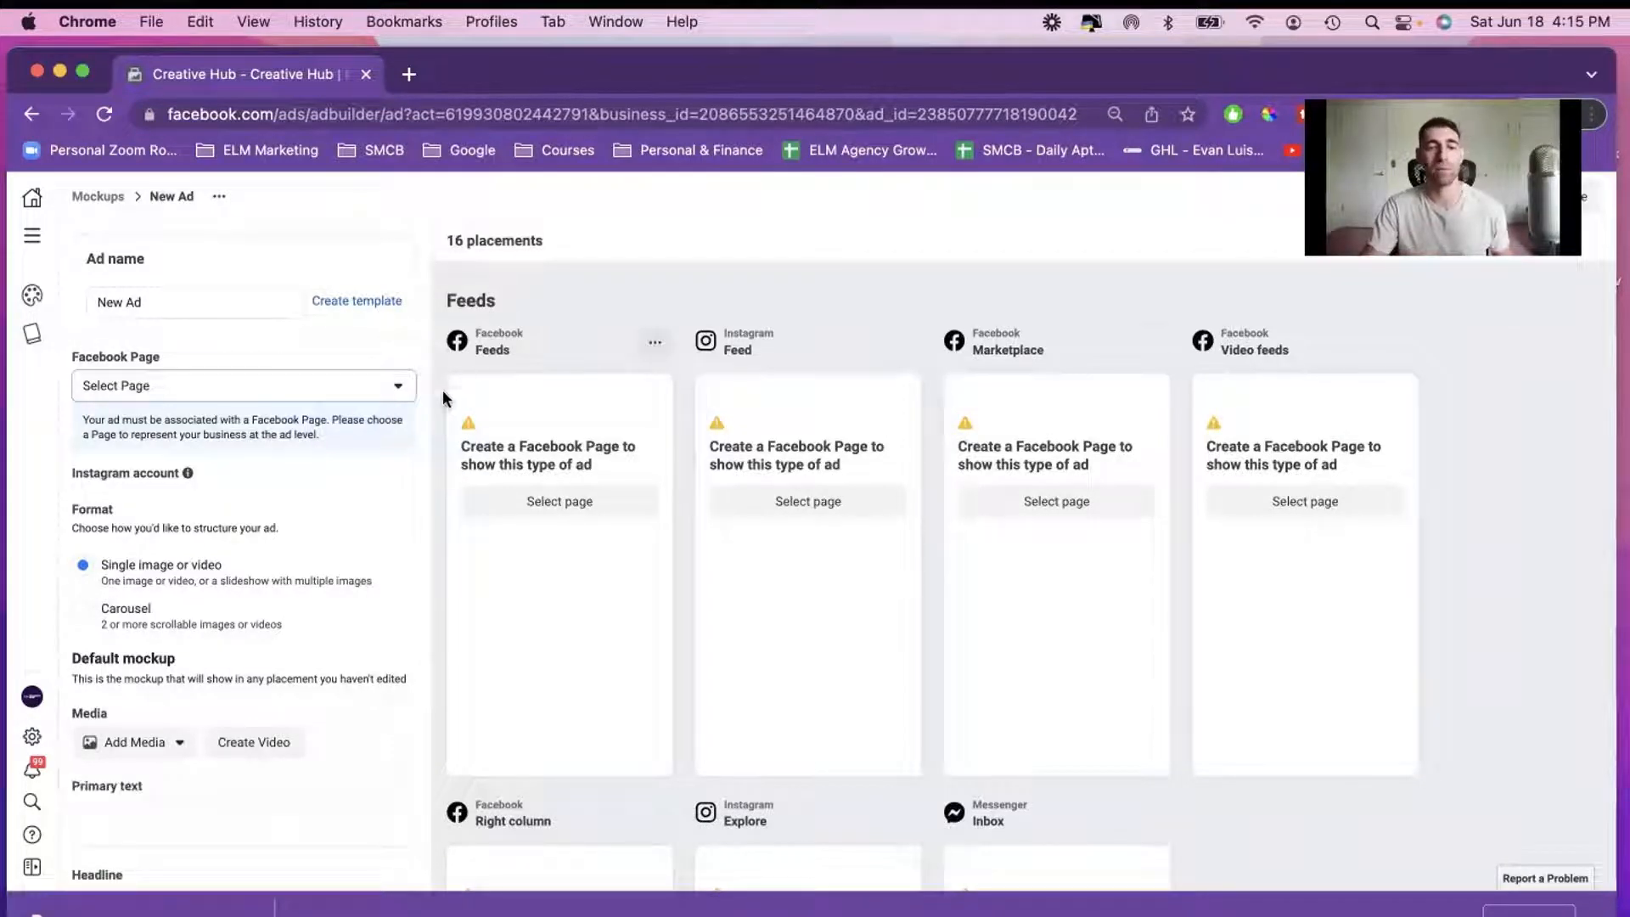
{"action": "scroll", "coordinate": [365, 408], "scroll_direction": "down", "scroll_amount": 3}
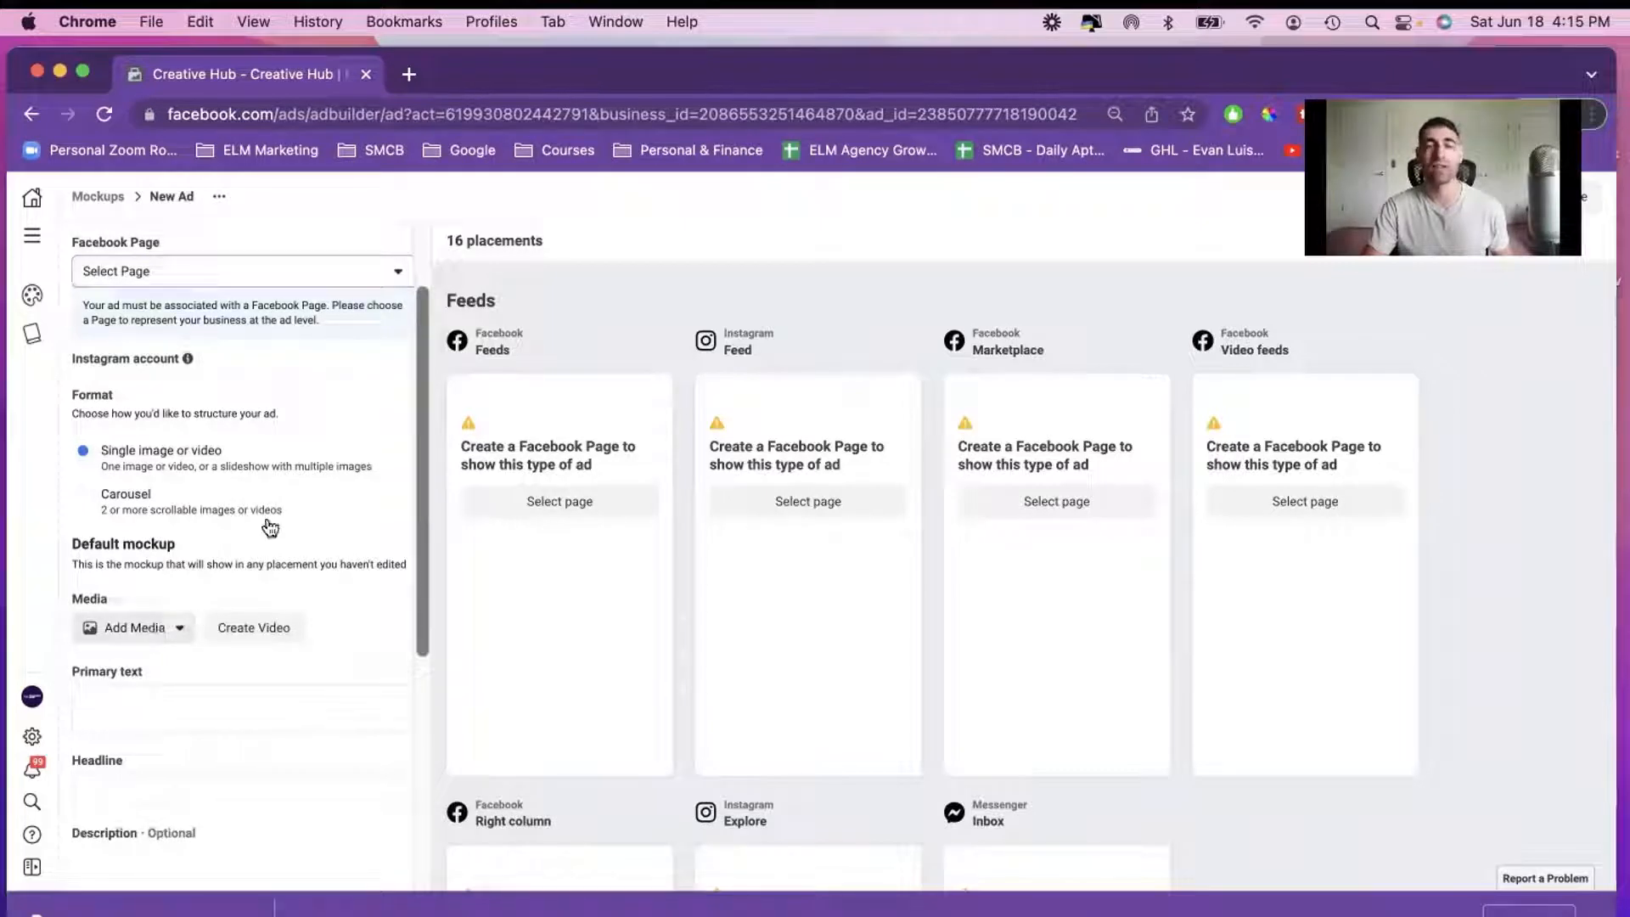
{"action": "scroll", "coordinate": [266, 523], "scroll_direction": "down", "scroll_amount": 4}
{"action": "scroll", "coordinate": [130, 571], "scroll_direction": "down", "scroll_amount": 2}
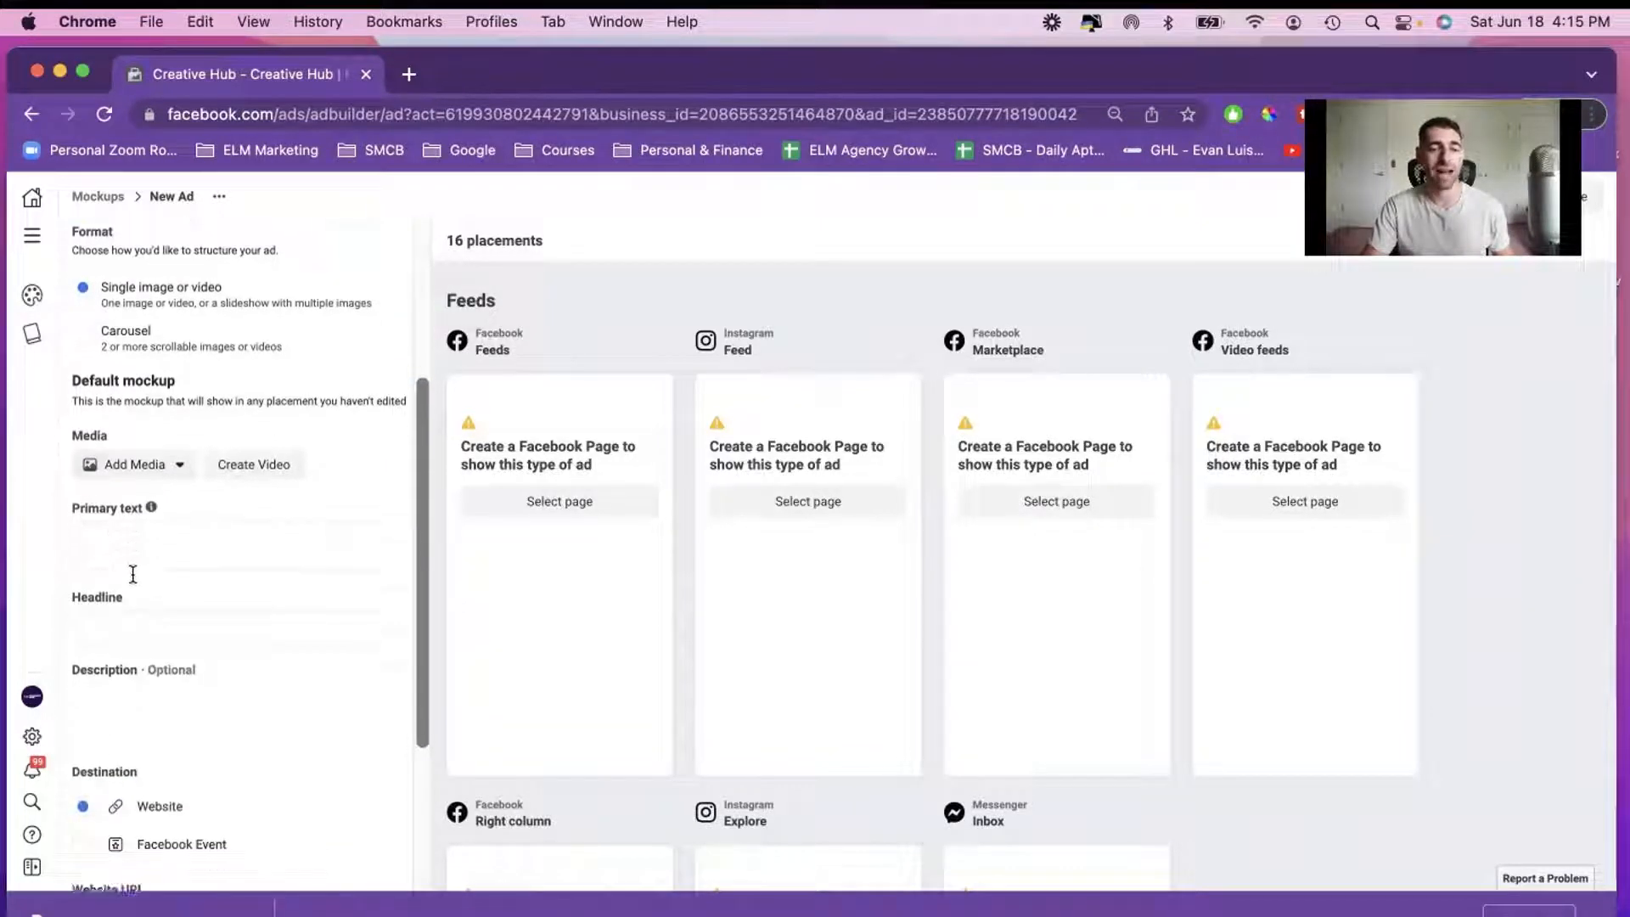
{"action": "scroll", "coordinate": [156, 557], "scroll_direction": "up", "scroll_amount": 8}
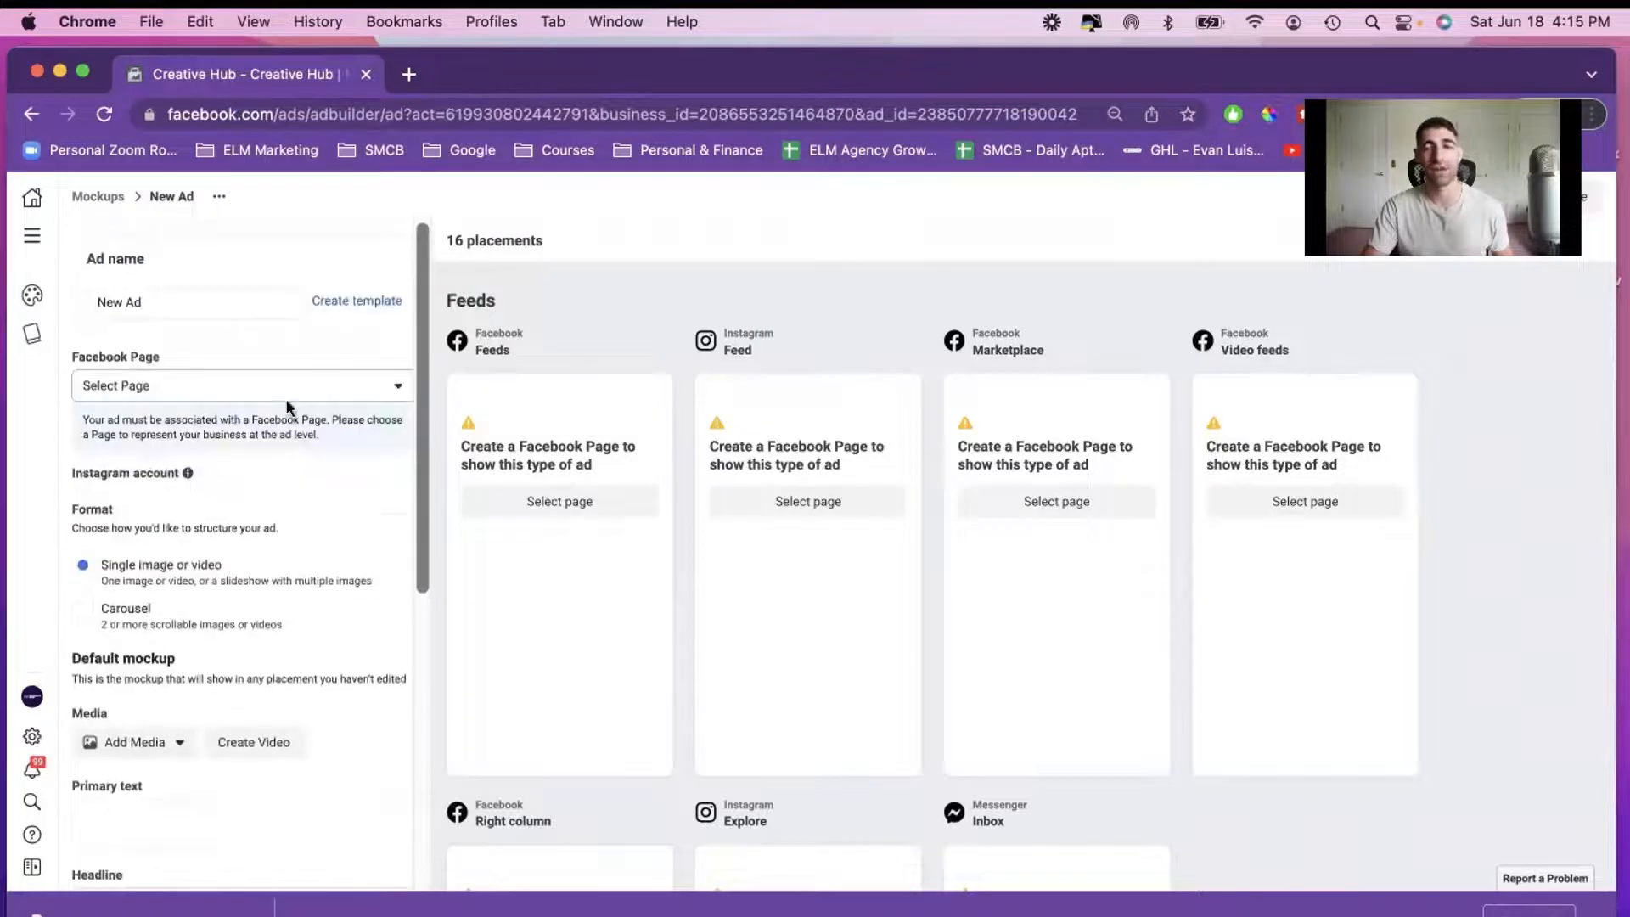
Return to the mockups list and delete the newest New Ad mockup
{"action": "left_click", "coordinate": [96, 199]}
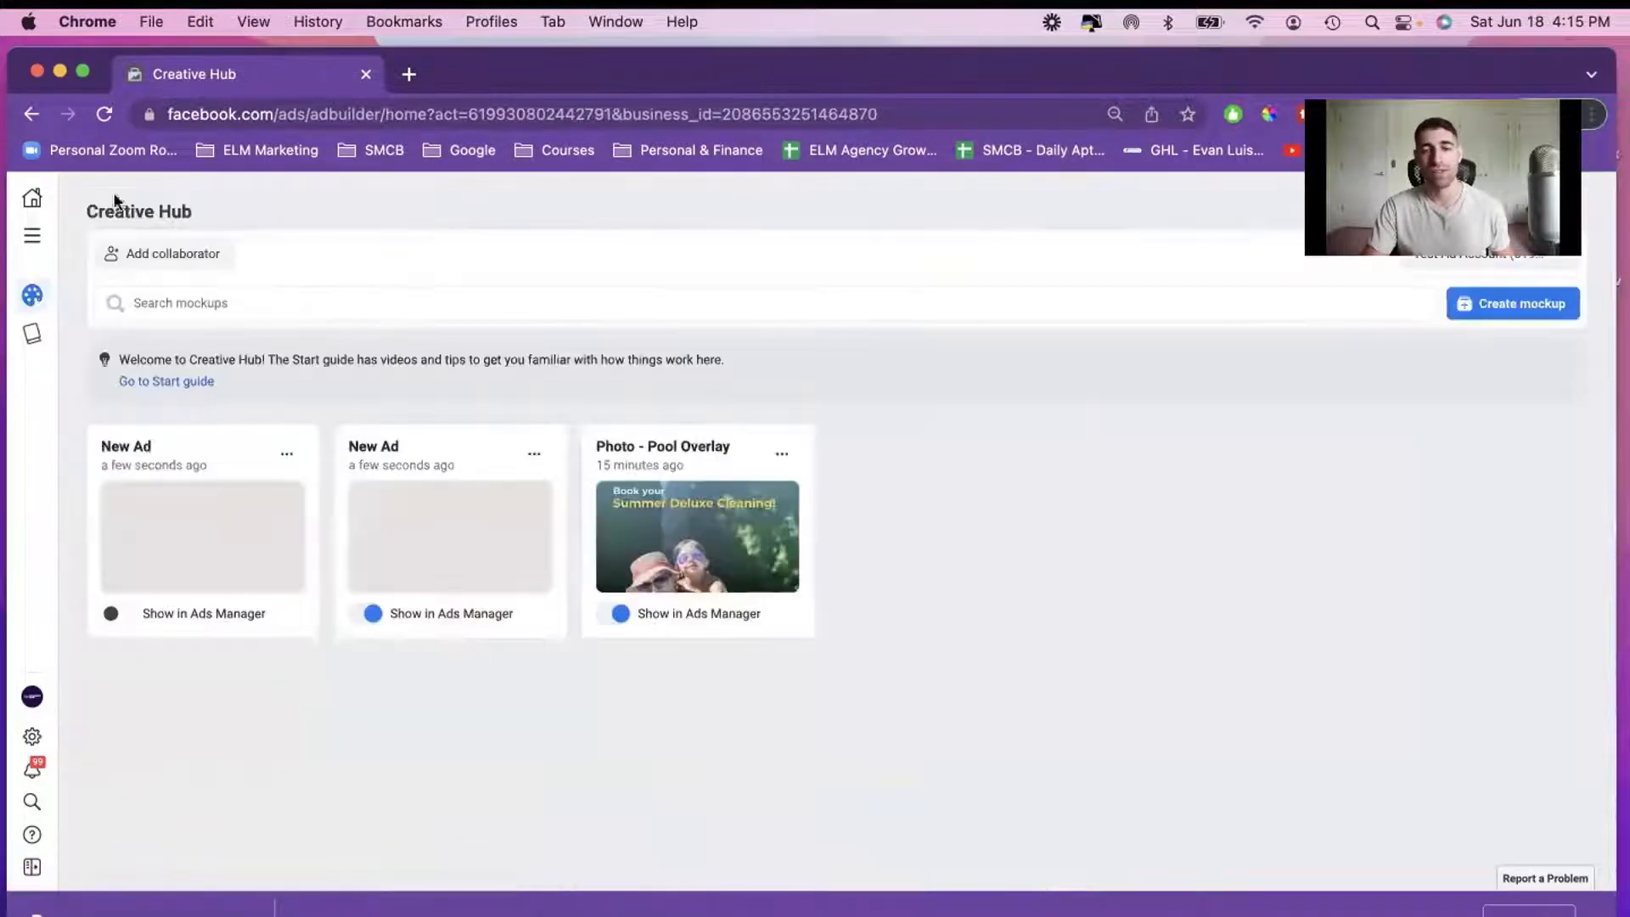
{"action": "left_click", "coordinate": [289, 457]}
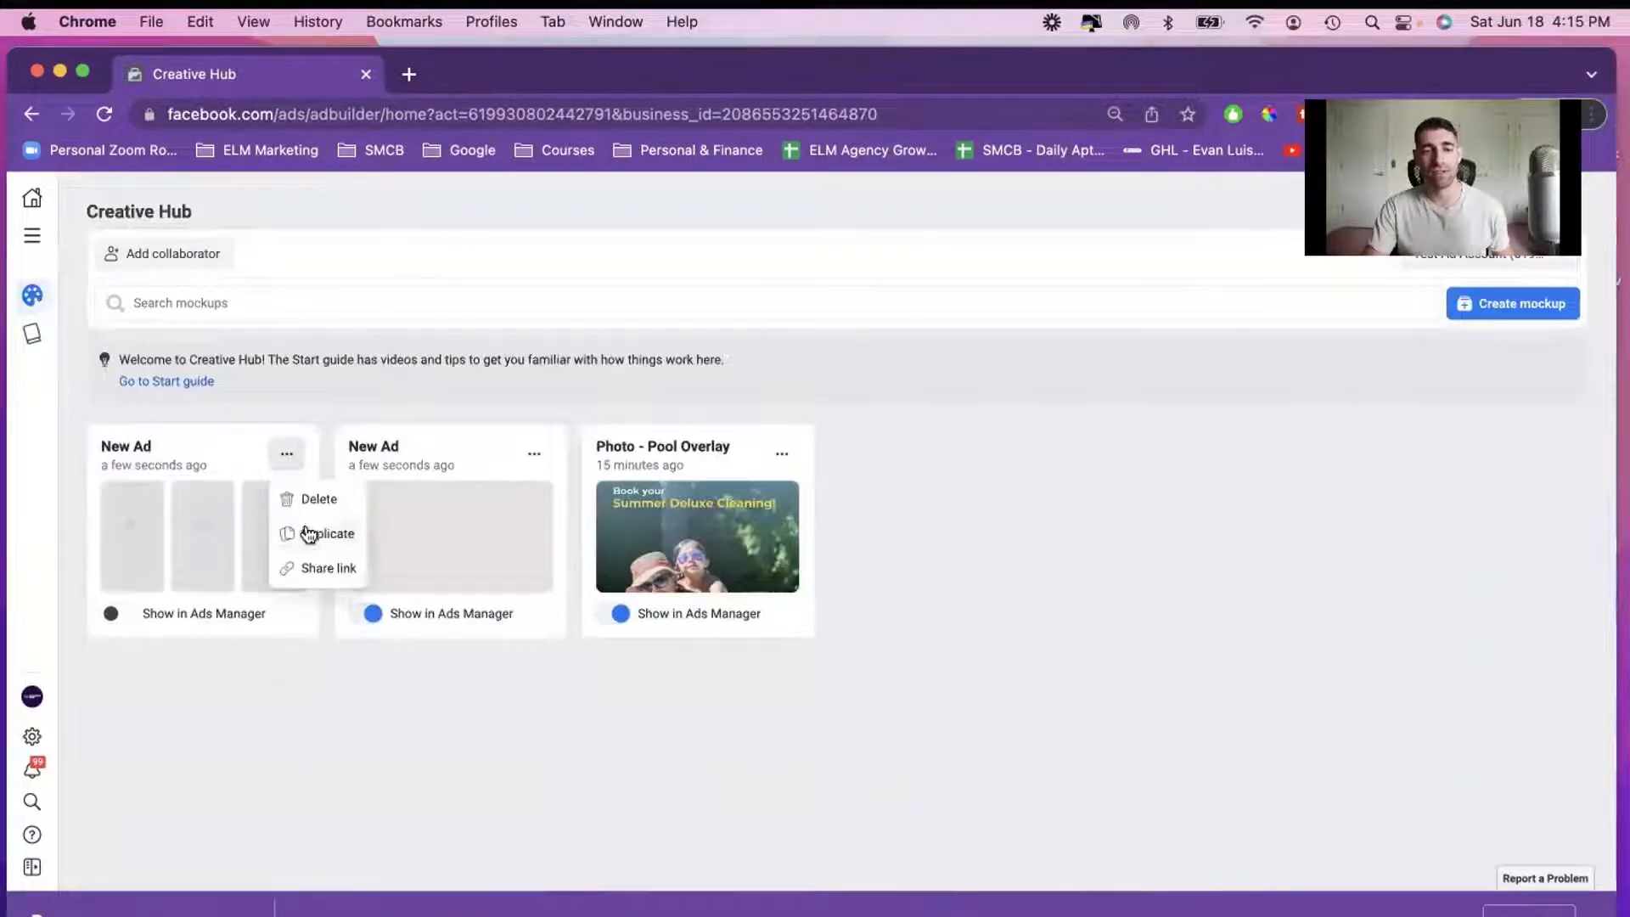
{"action": "left_click", "coordinate": [316, 501]}
{"action": "left_click", "coordinate": [1043, 466]}
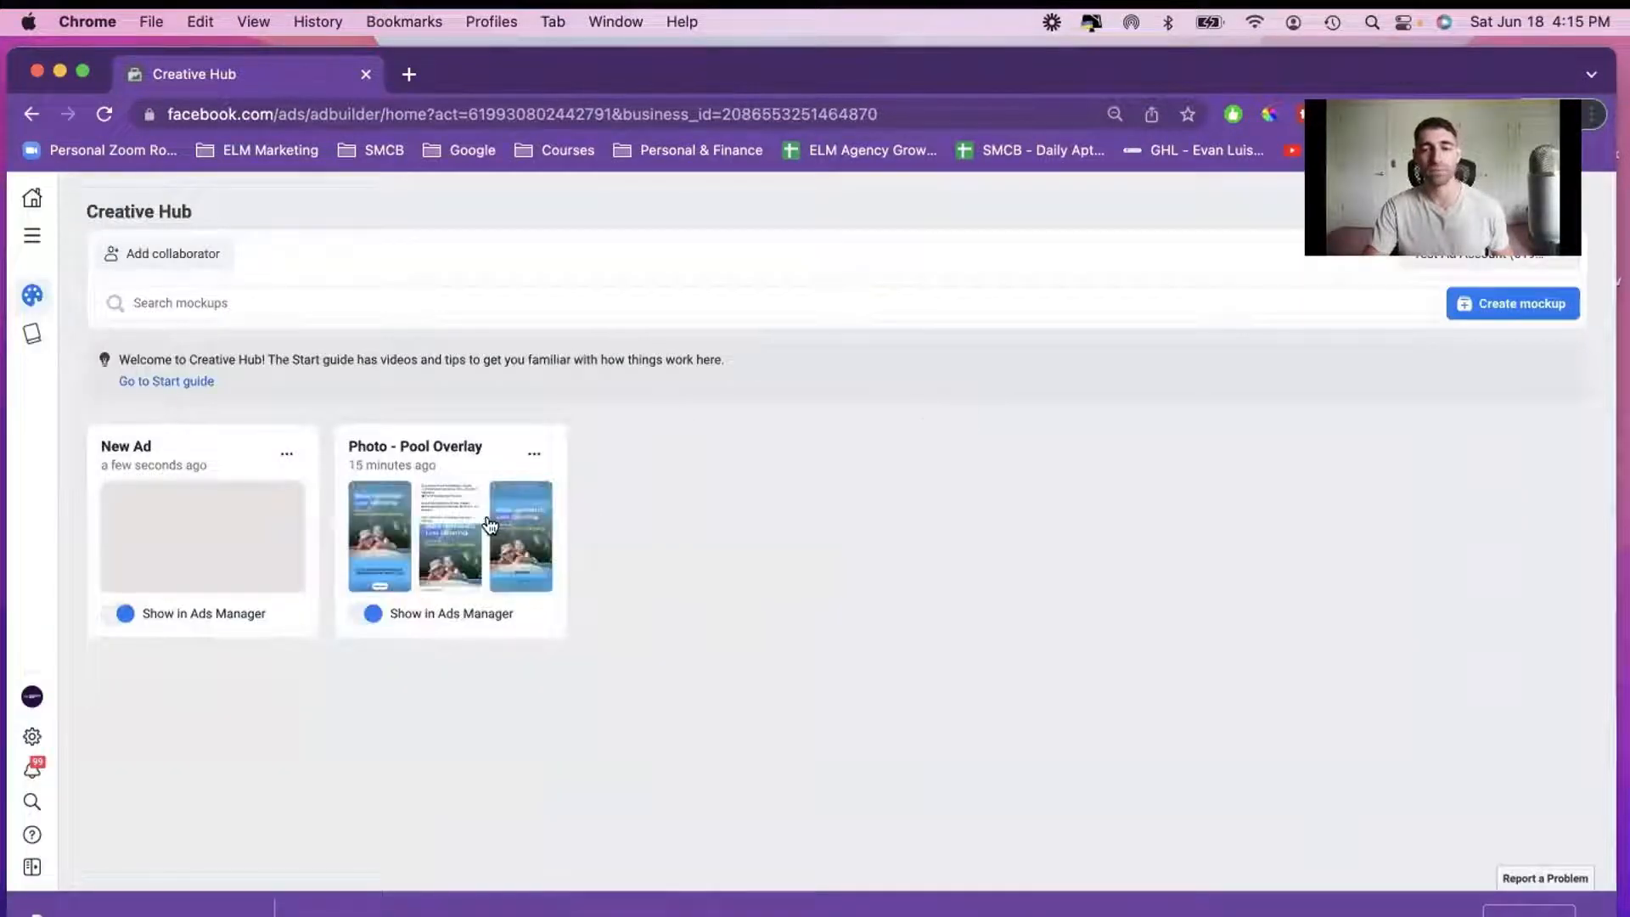
Open the Photo - Pool Overlay mockup and examine its page, media, primary text, headline, description, destination and call to action
{"action": "left_click", "coordinate": [490, 524]}
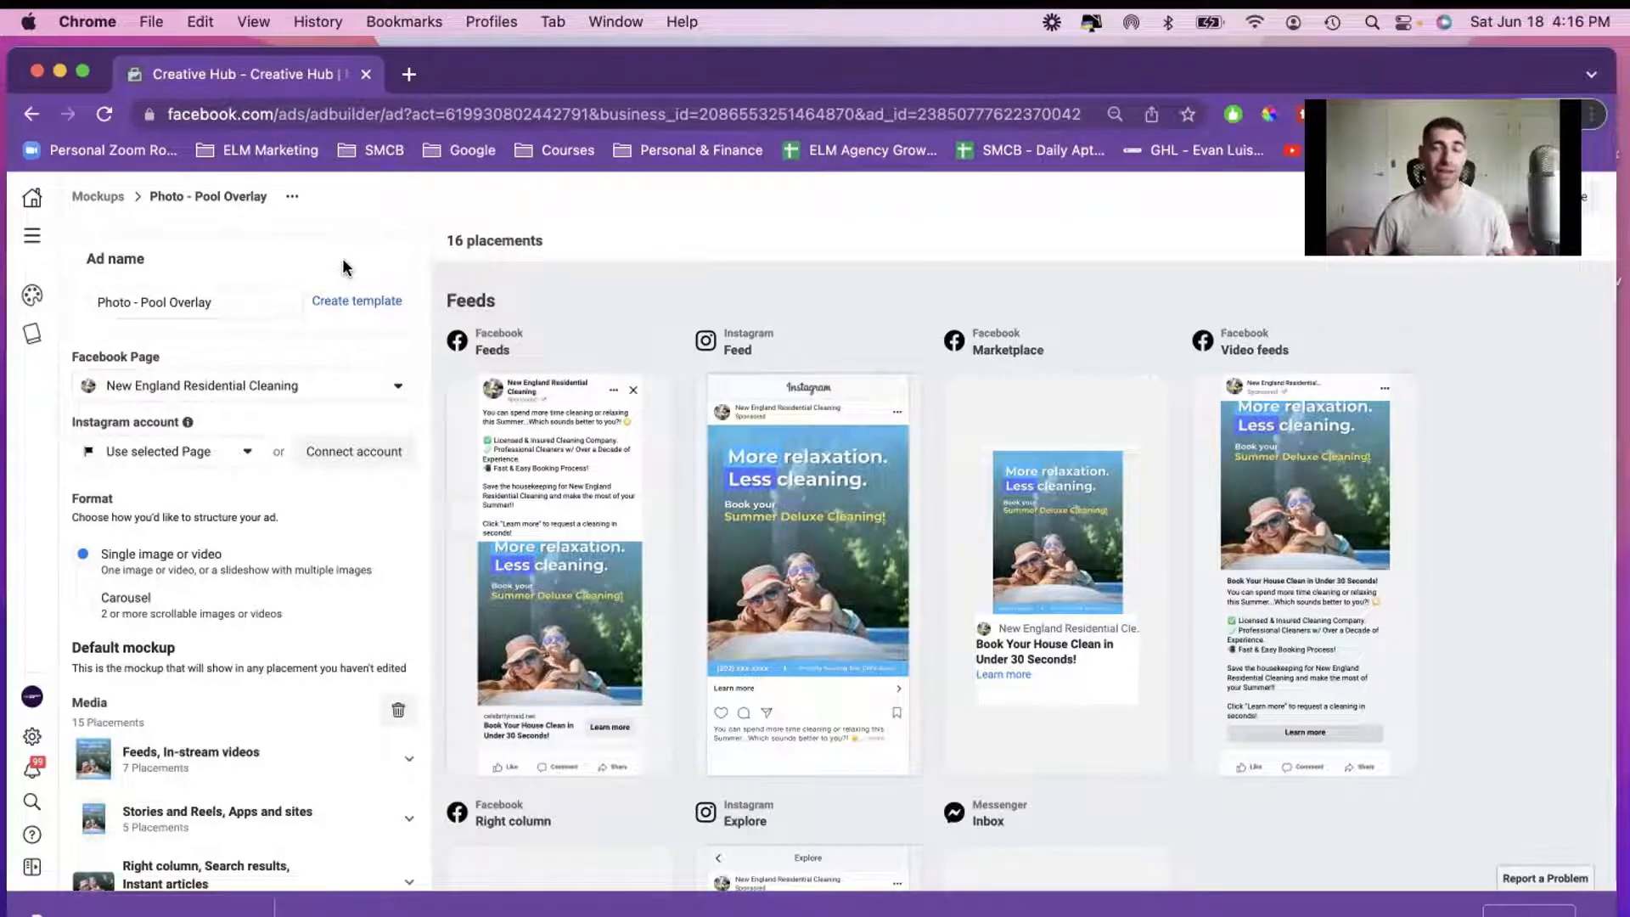
{"action": "scroll", "coordinate": [259, 420], "scroll_direction": "down", "scroll_amount": 3}
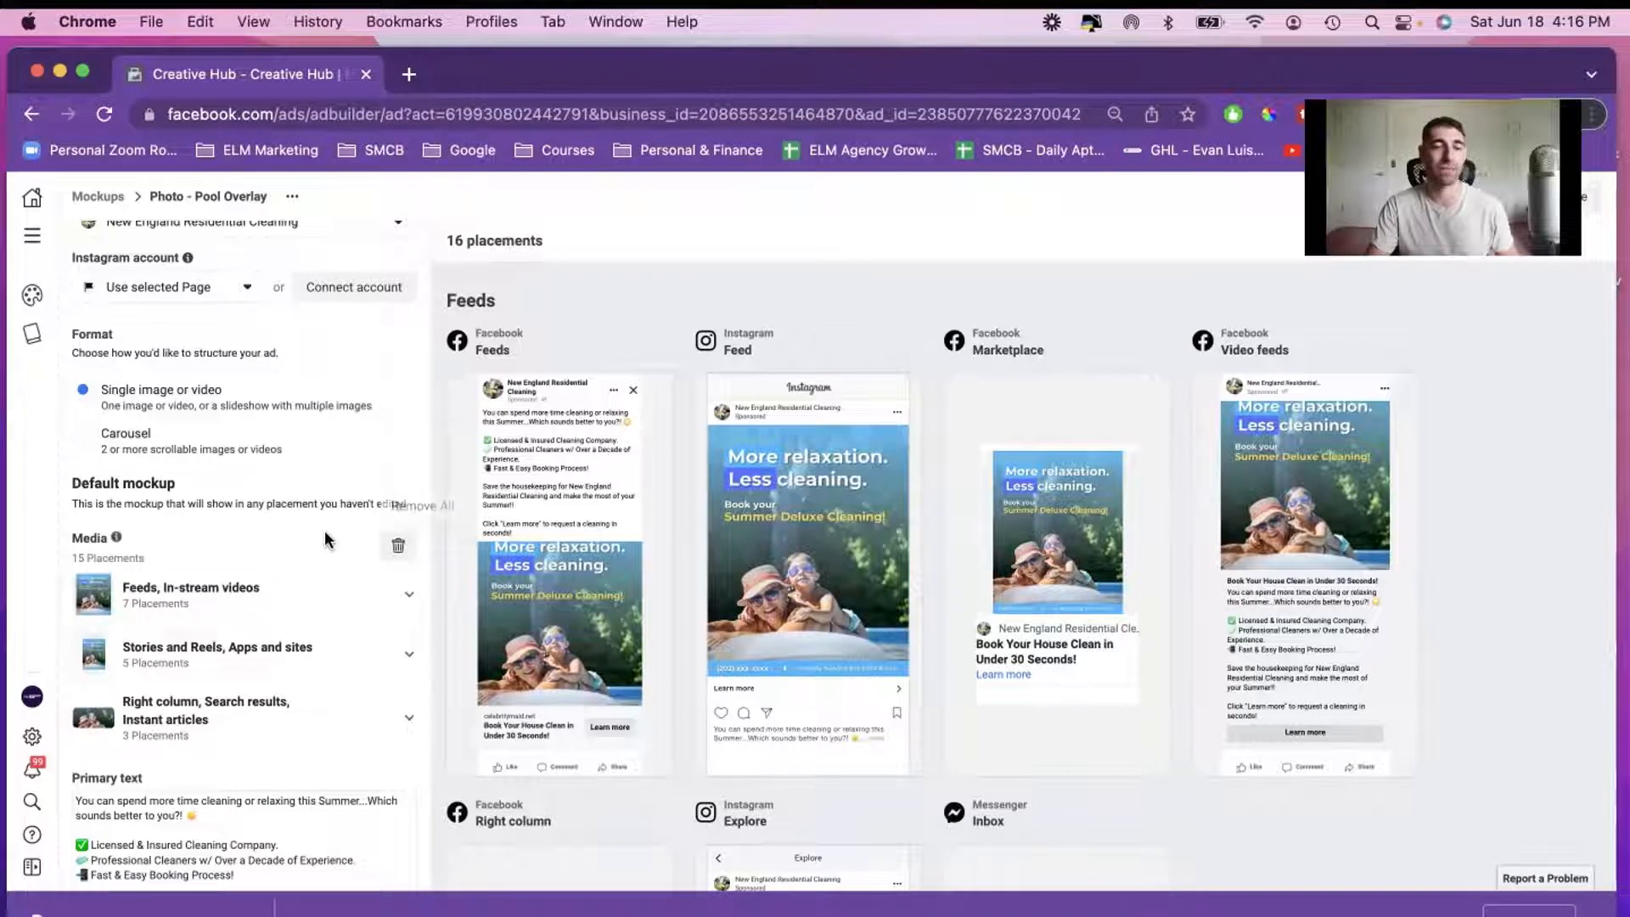
{"action": "scroll", "coordinate": [326, 531], "scroll_direction": "down", "scroll_amount": 5}
{"action": "scroll", "coordinate": [325, 533], "scroll_direction": "down", "scroll_amount": 1}
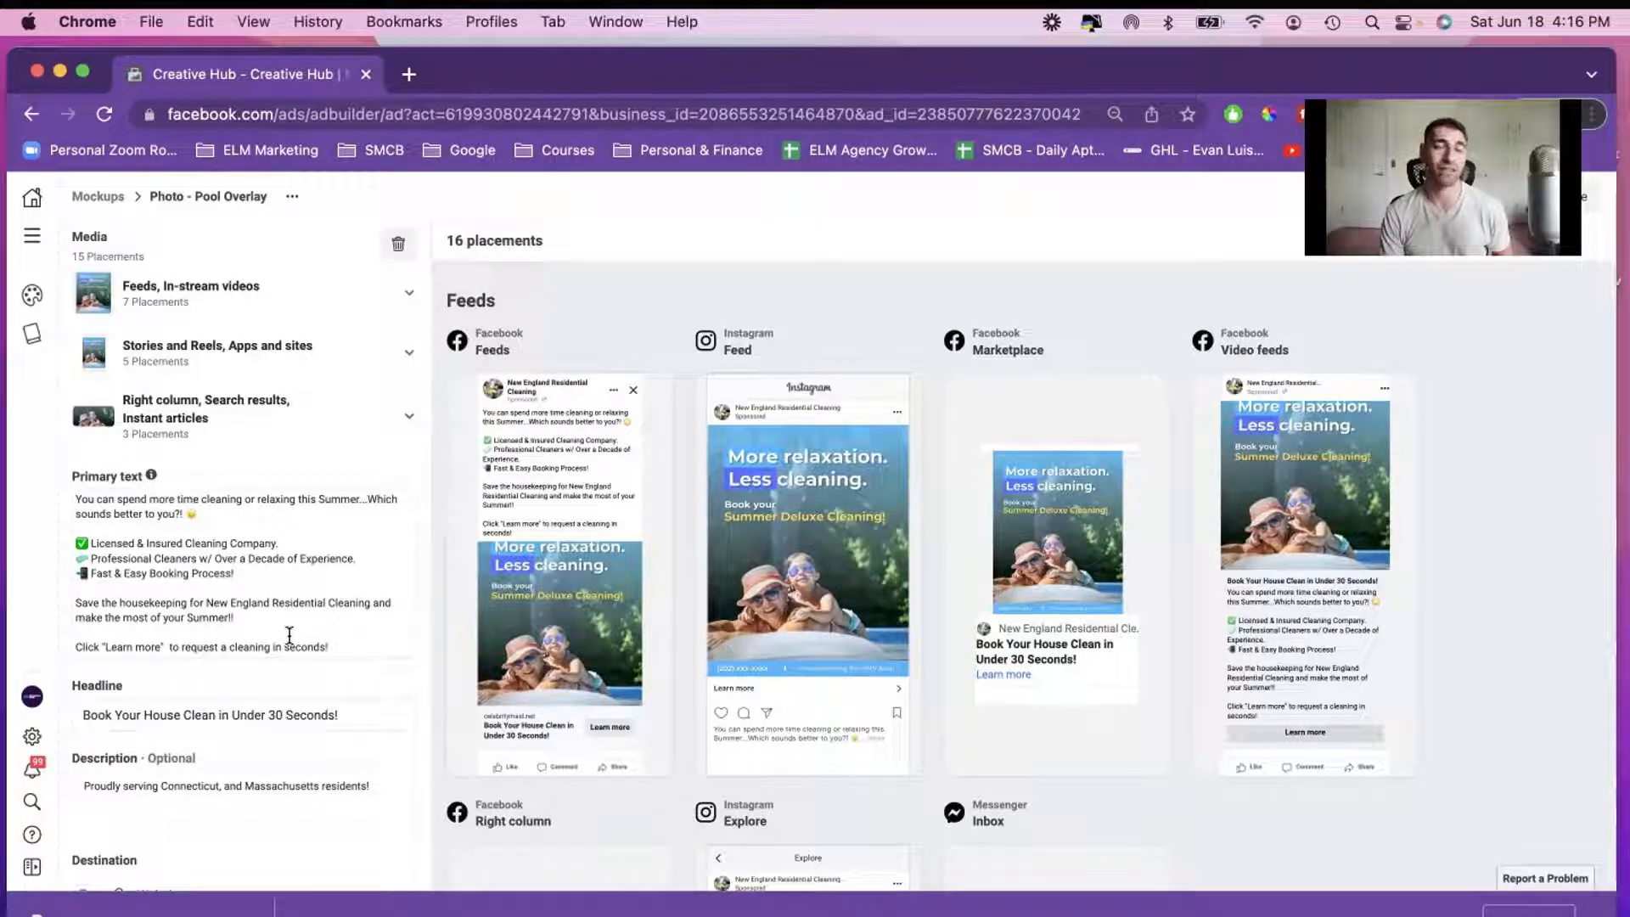
{"action": "scroll", "coordinate": [288, 632], "scroll_direction": "down", "scroll_amount": 7}
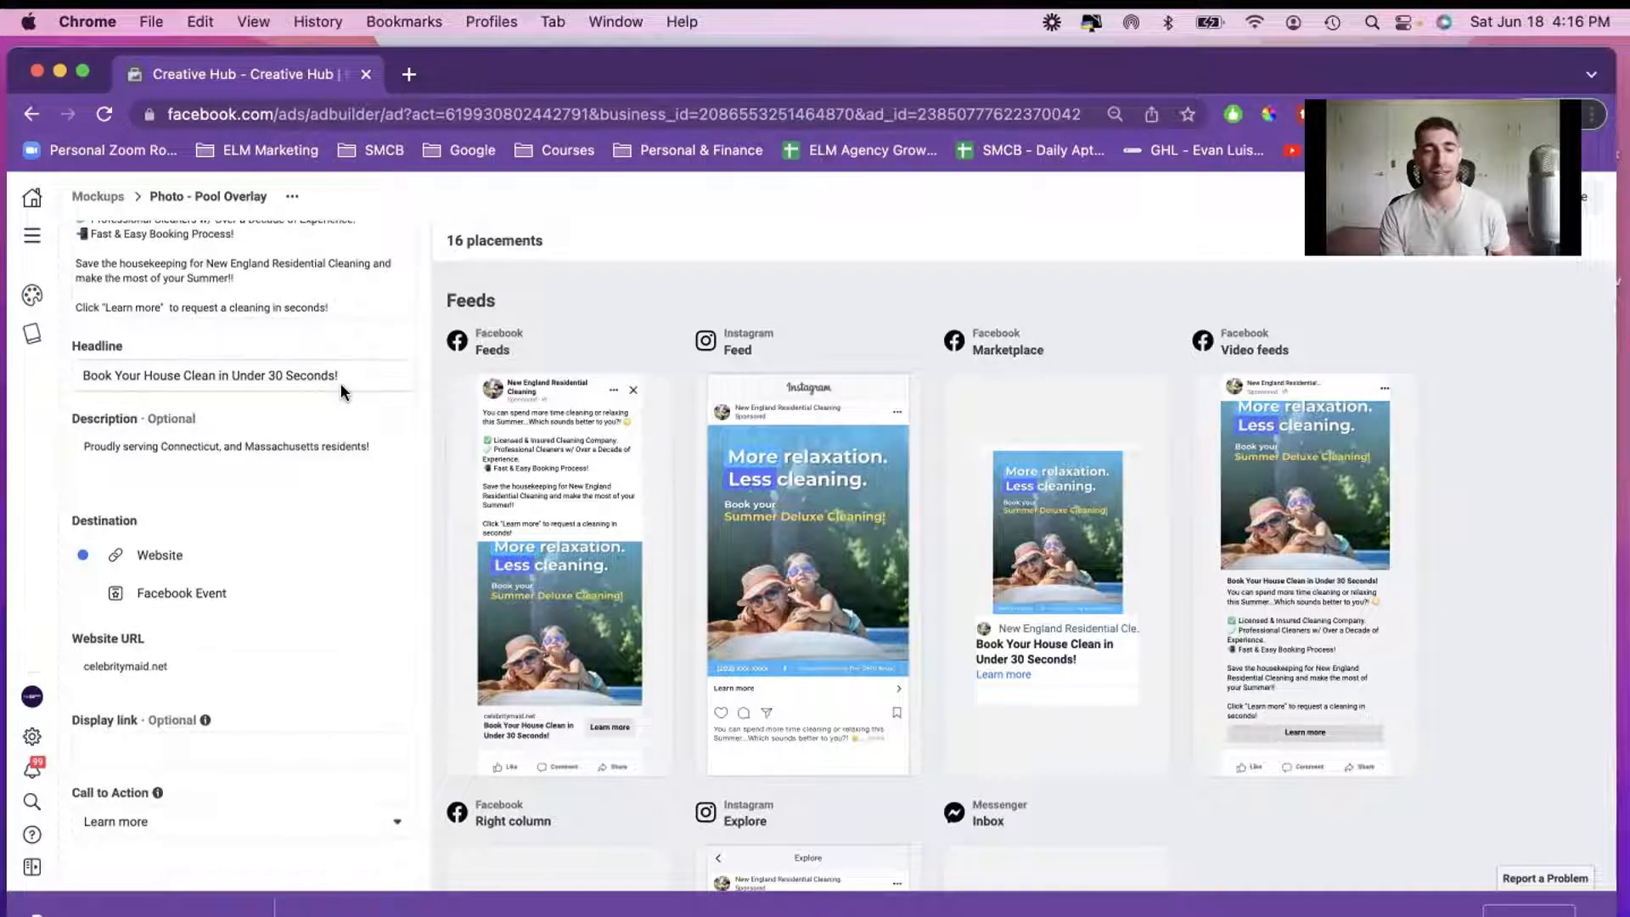
{"action": "scroll", "coordinate": [340, 390], "scroll_direction": "up", "scroll_amount": 10}
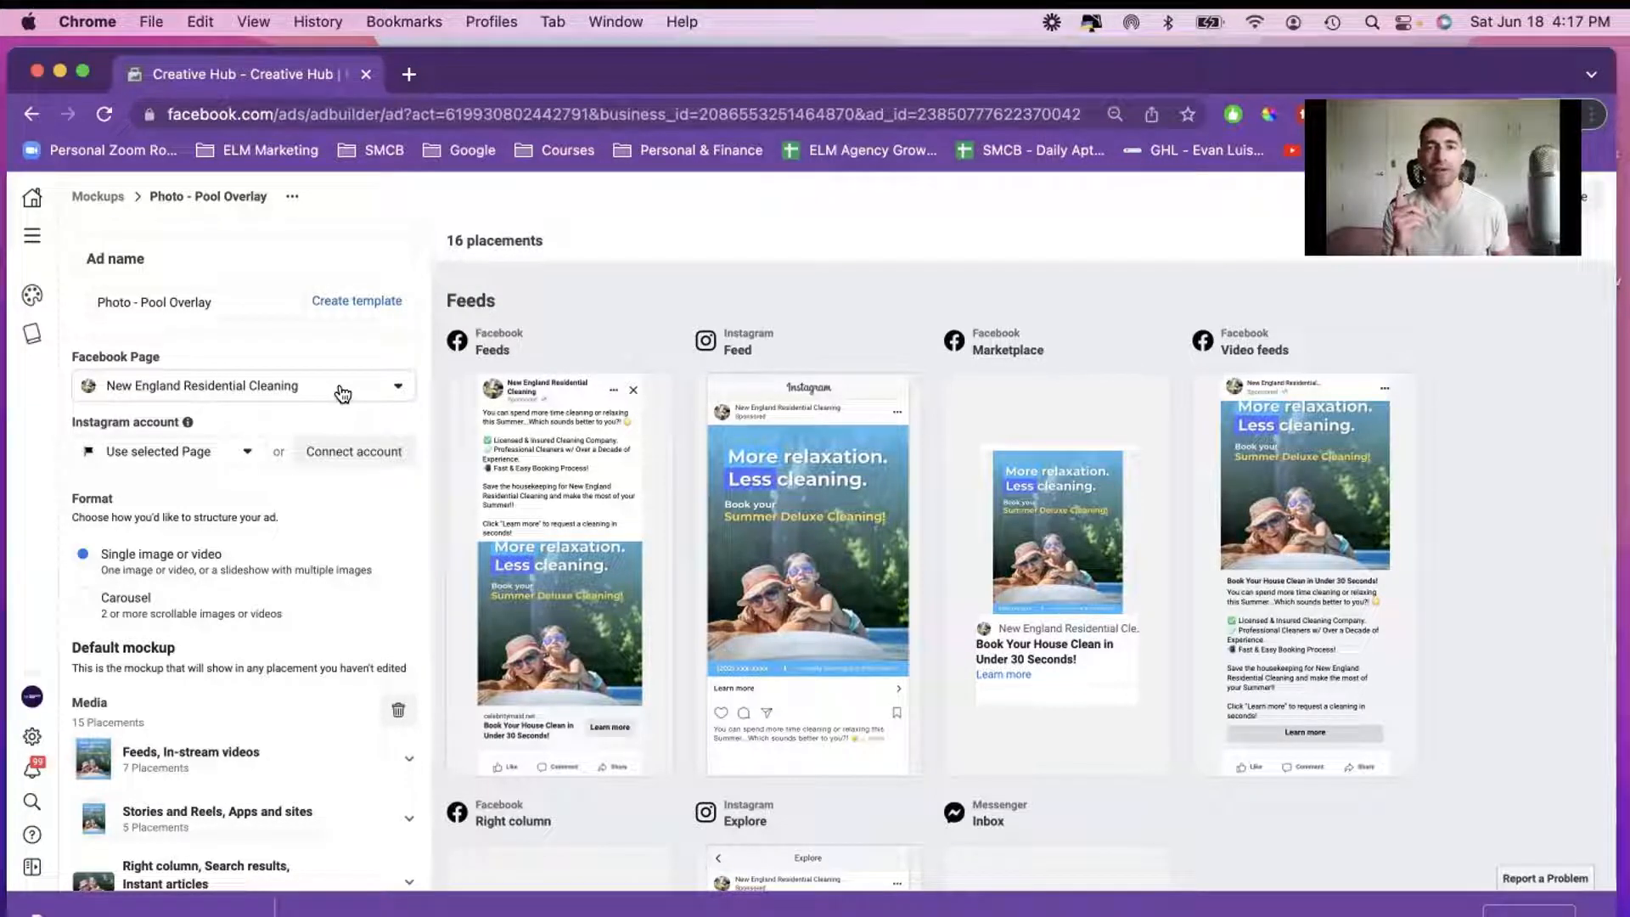
{"action": "scroll", "coordinate": [340, 393], "scroll_direction": "down", "scroll_amount": 4}
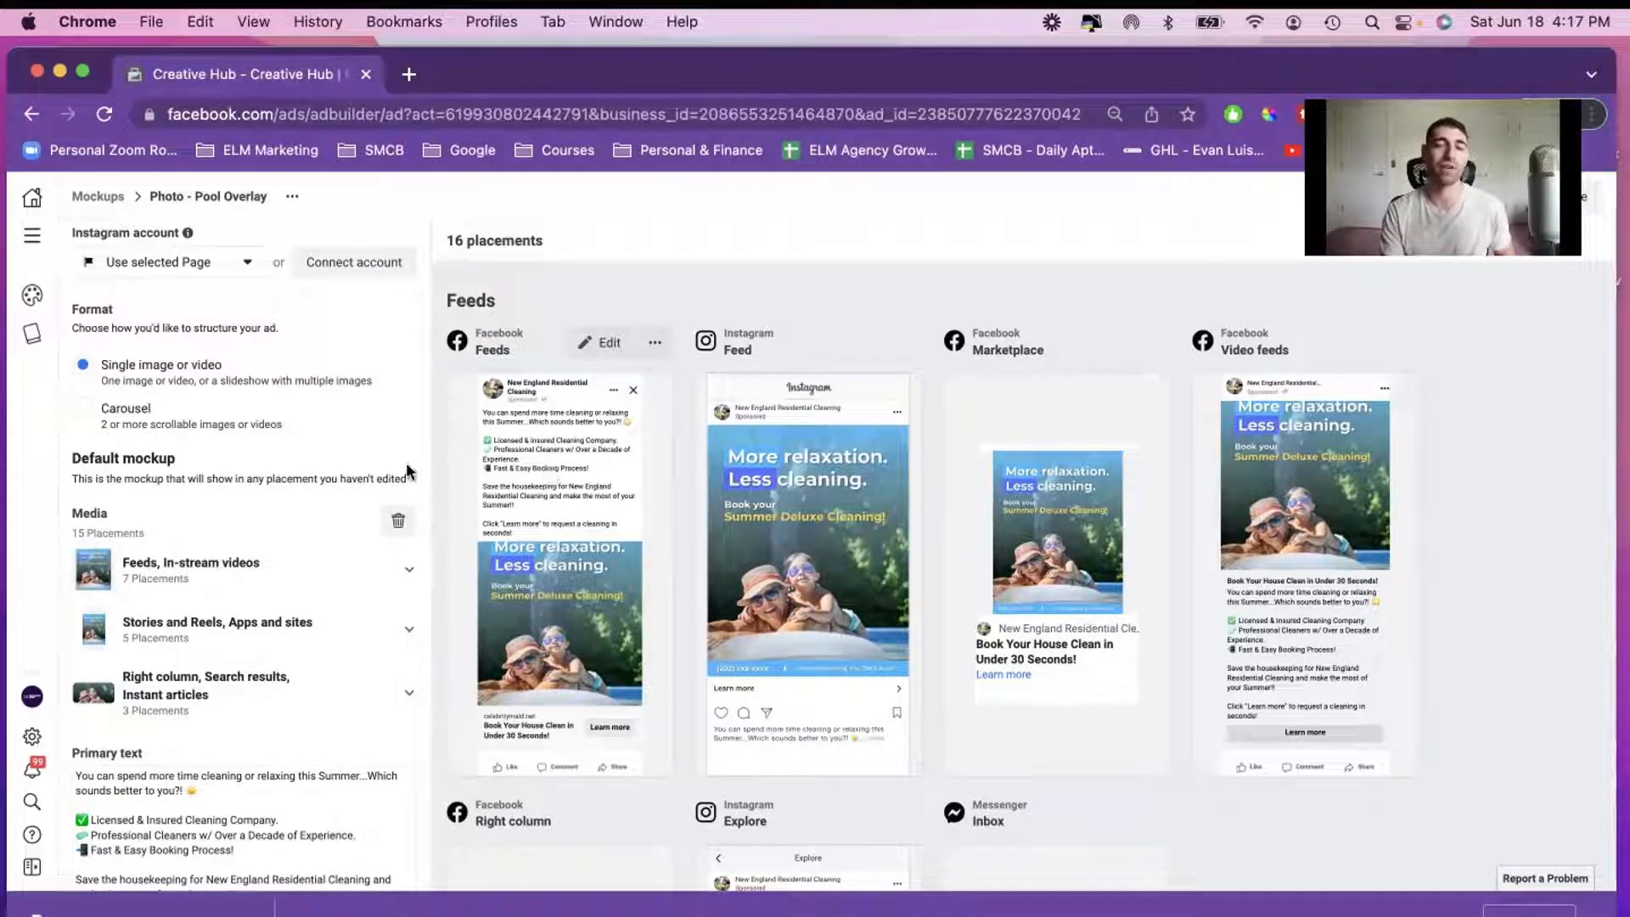
{"action": "scroll", "coordinate": [127, 476], "scroll_direction": "up", "scroll_amount": 4}
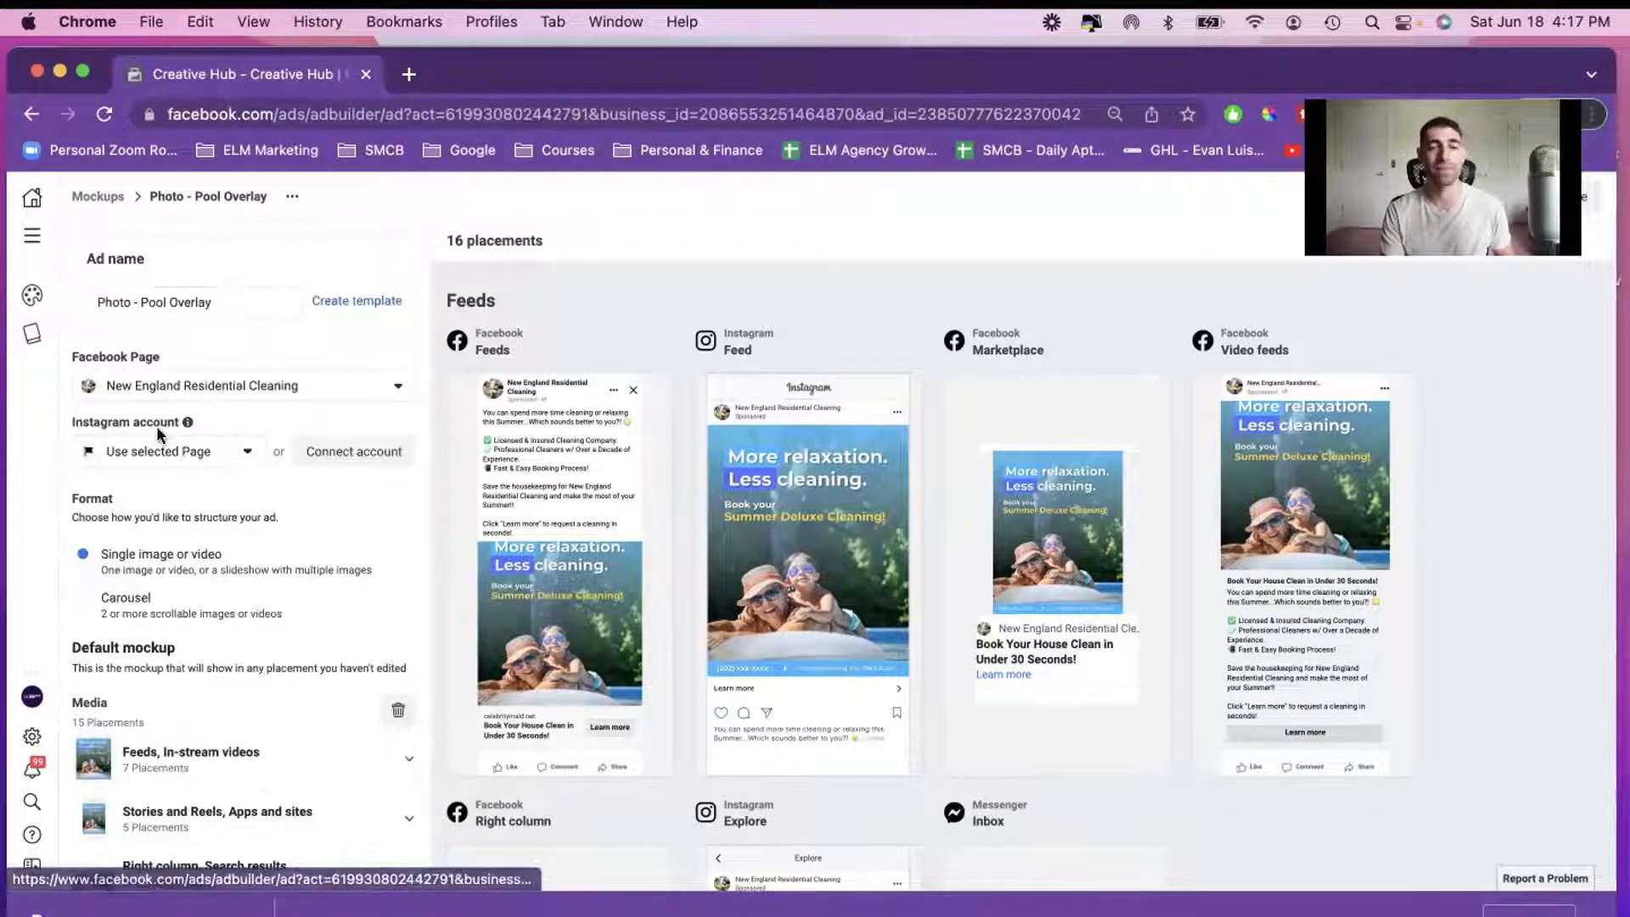
{"action": "scroll", "coordinate": [157, 433], "scroll_direction": "down", "scroll_amount": 10}
{"action": "scroll", "coordinate": [312, 450], "scroll_direction": "up", "scroll_amount": 10}
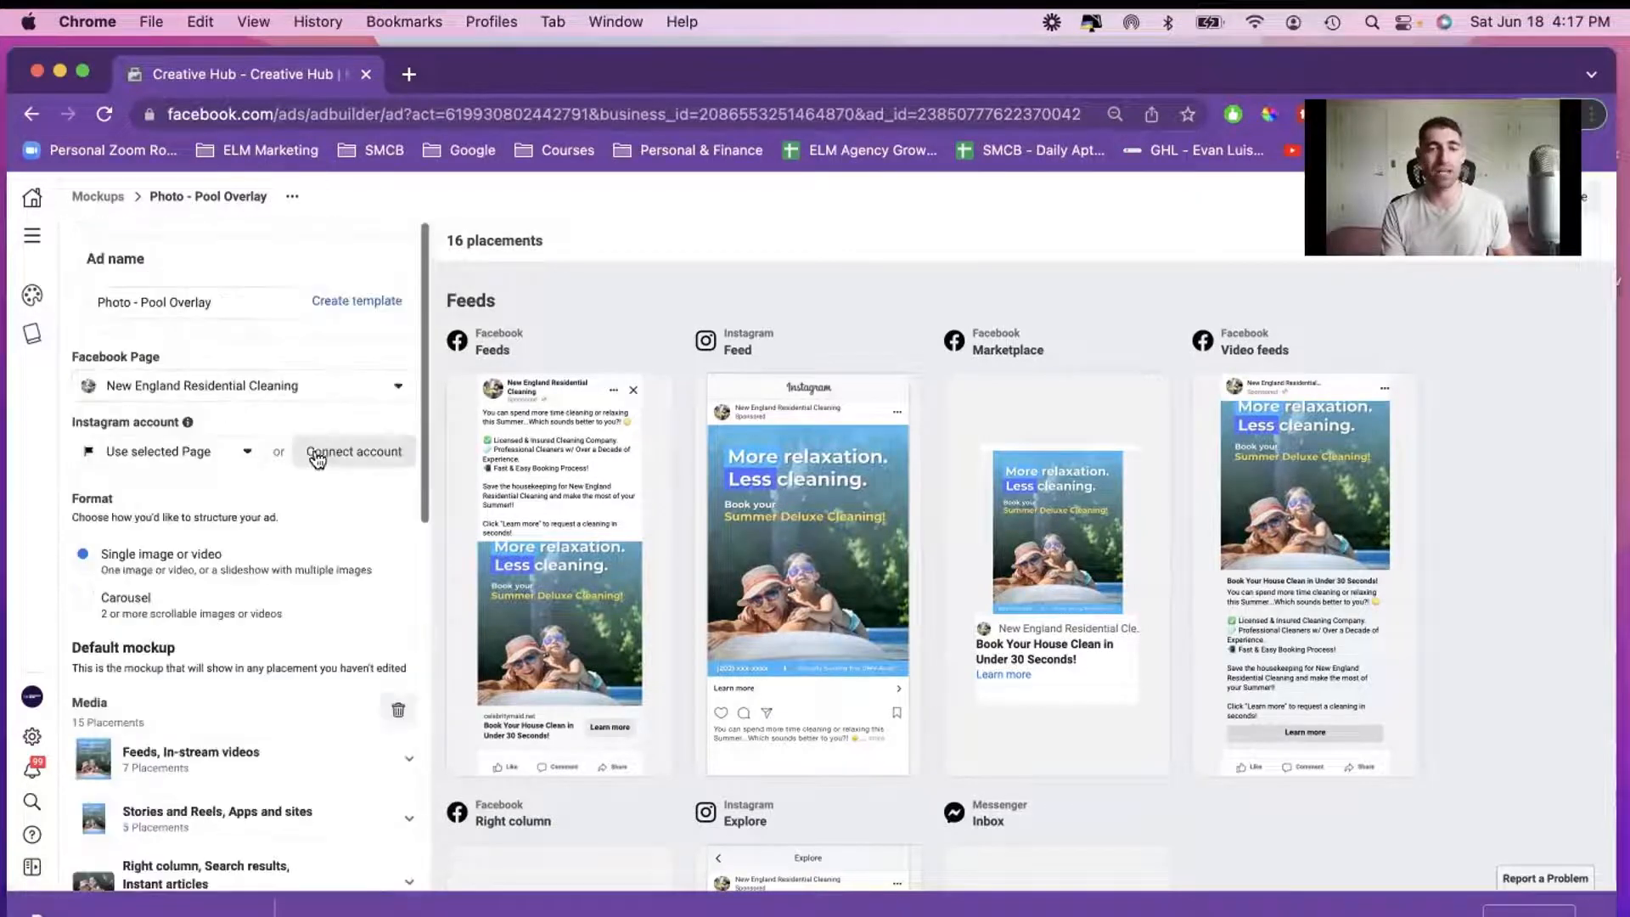
Return to the mockups list and duplicate the Photo - Pool Overlay mockup
{"action": "left_click", "coordinate": [105, 196]}
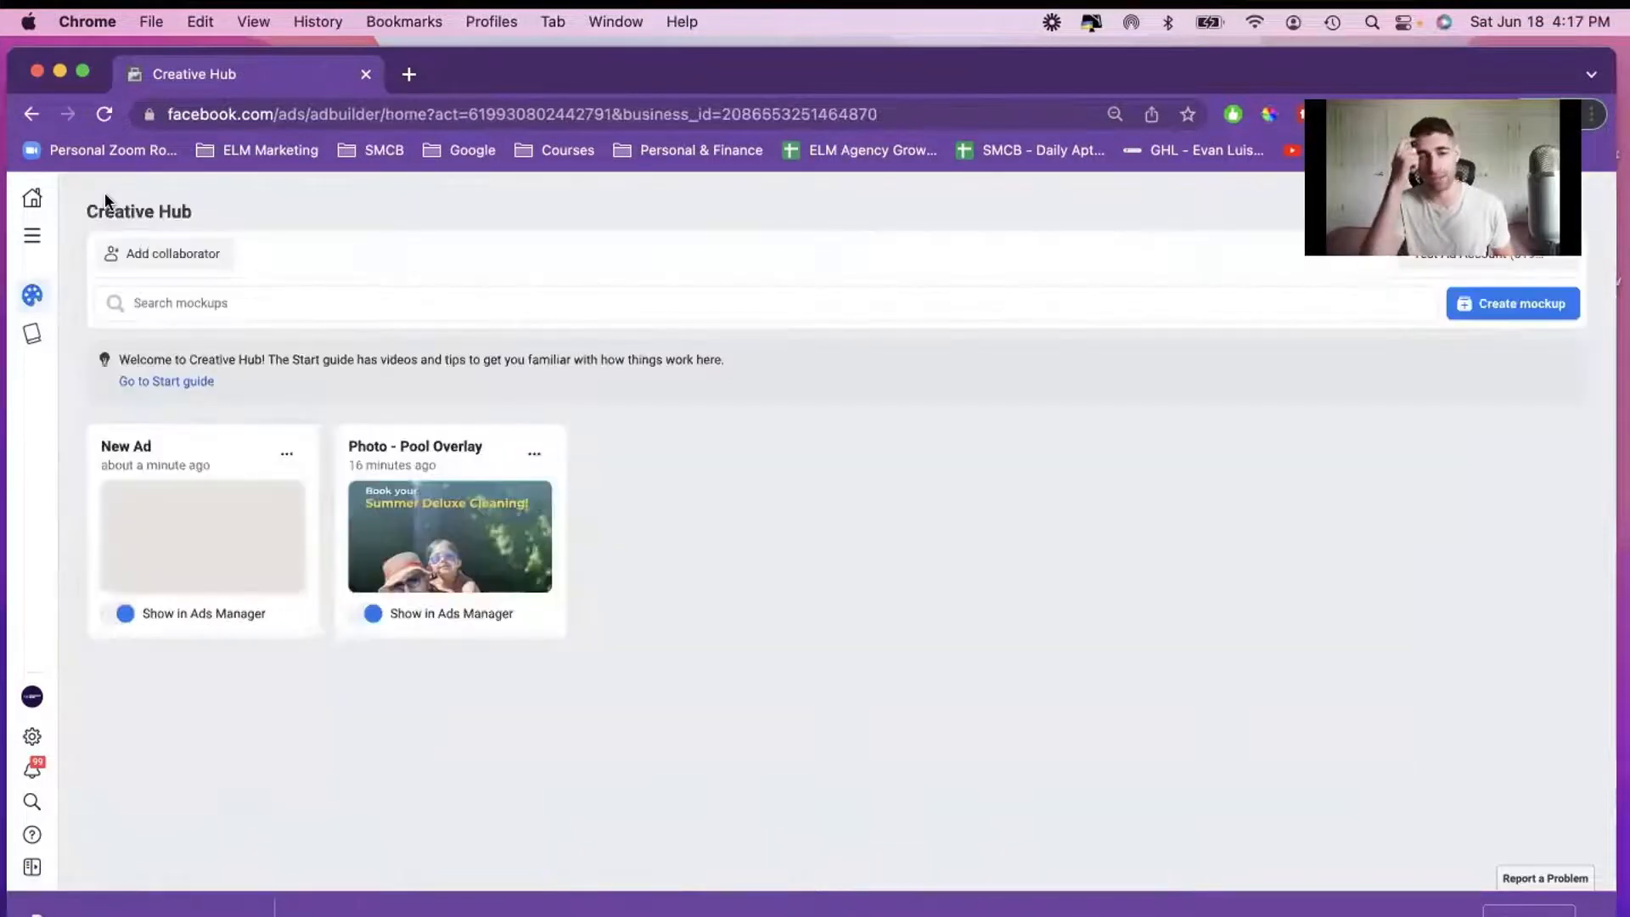
{"action": "left_click", "coordinate": [534, 453]}
{"action": "left_click", "coordinate": [569, 535]}
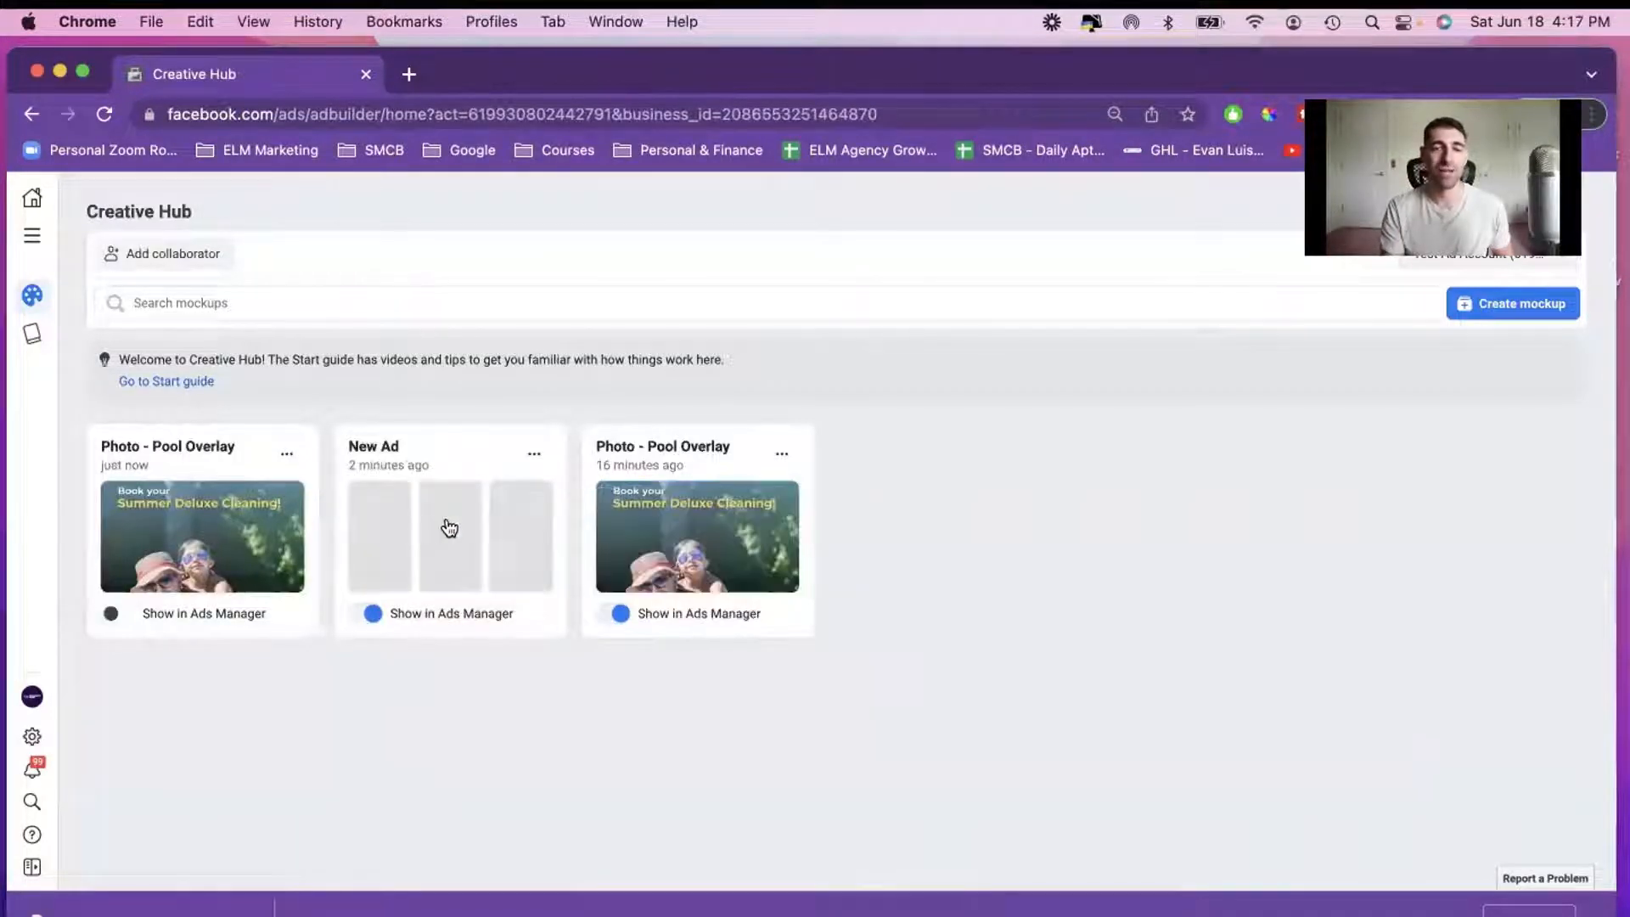
Open the duplicated mockup and rename the ad as "Photo - Pool Overlay (short copy)"
{"action": "left_click", "coordinate": [220, 461]}
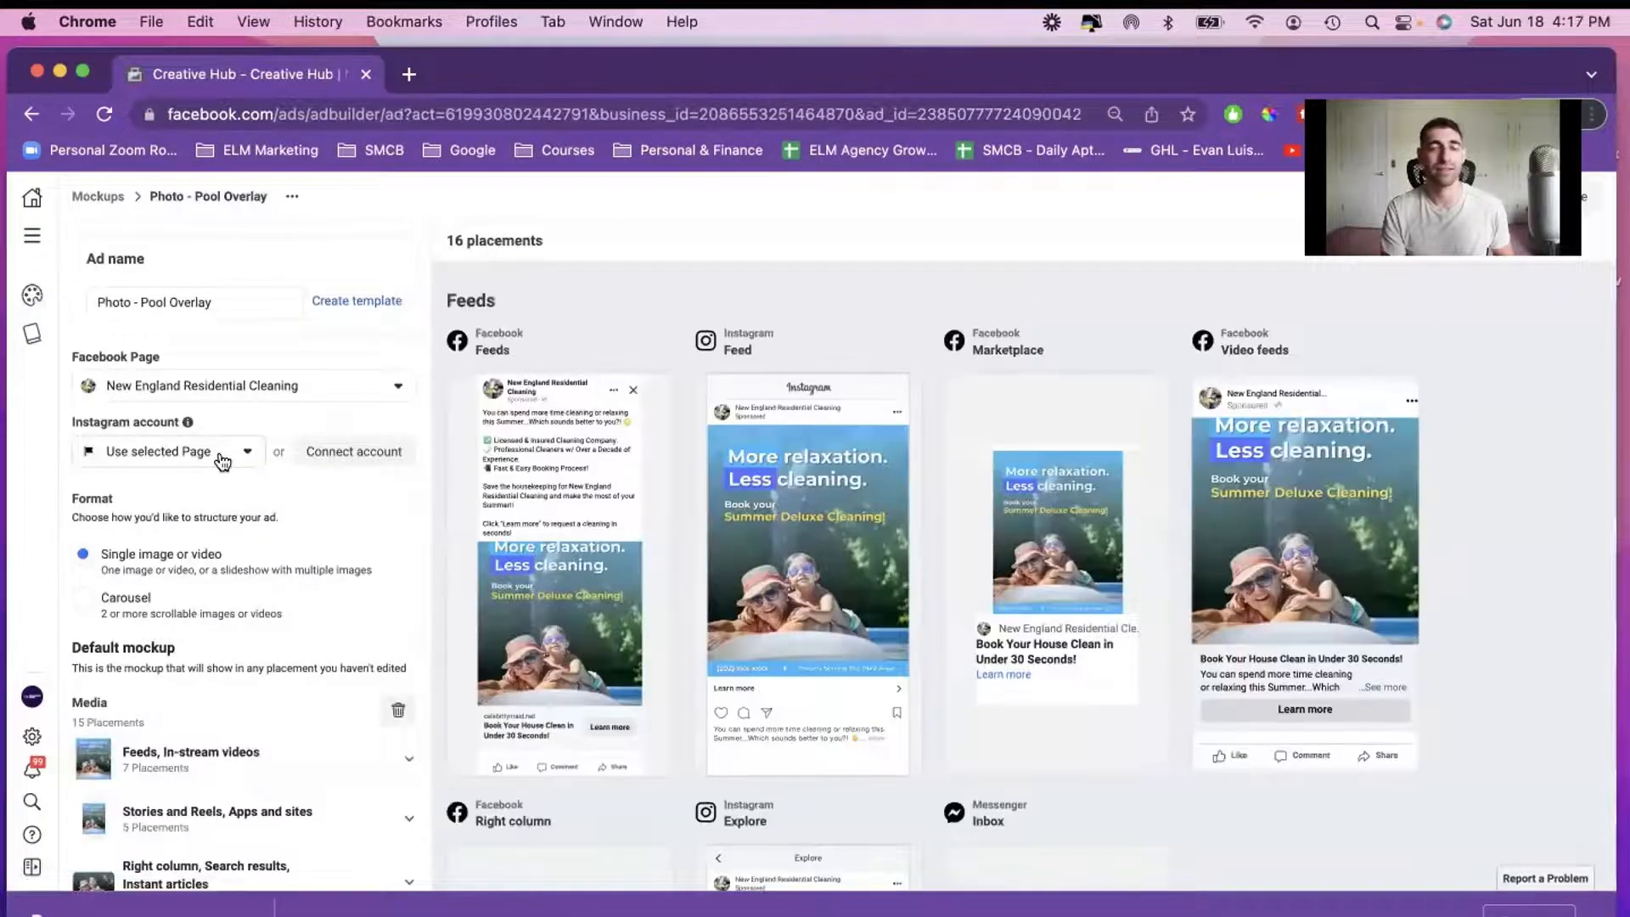
{"action": "left_click", "coordinate": [218, 302]}
{"action": "type", "text": "(short copy"}
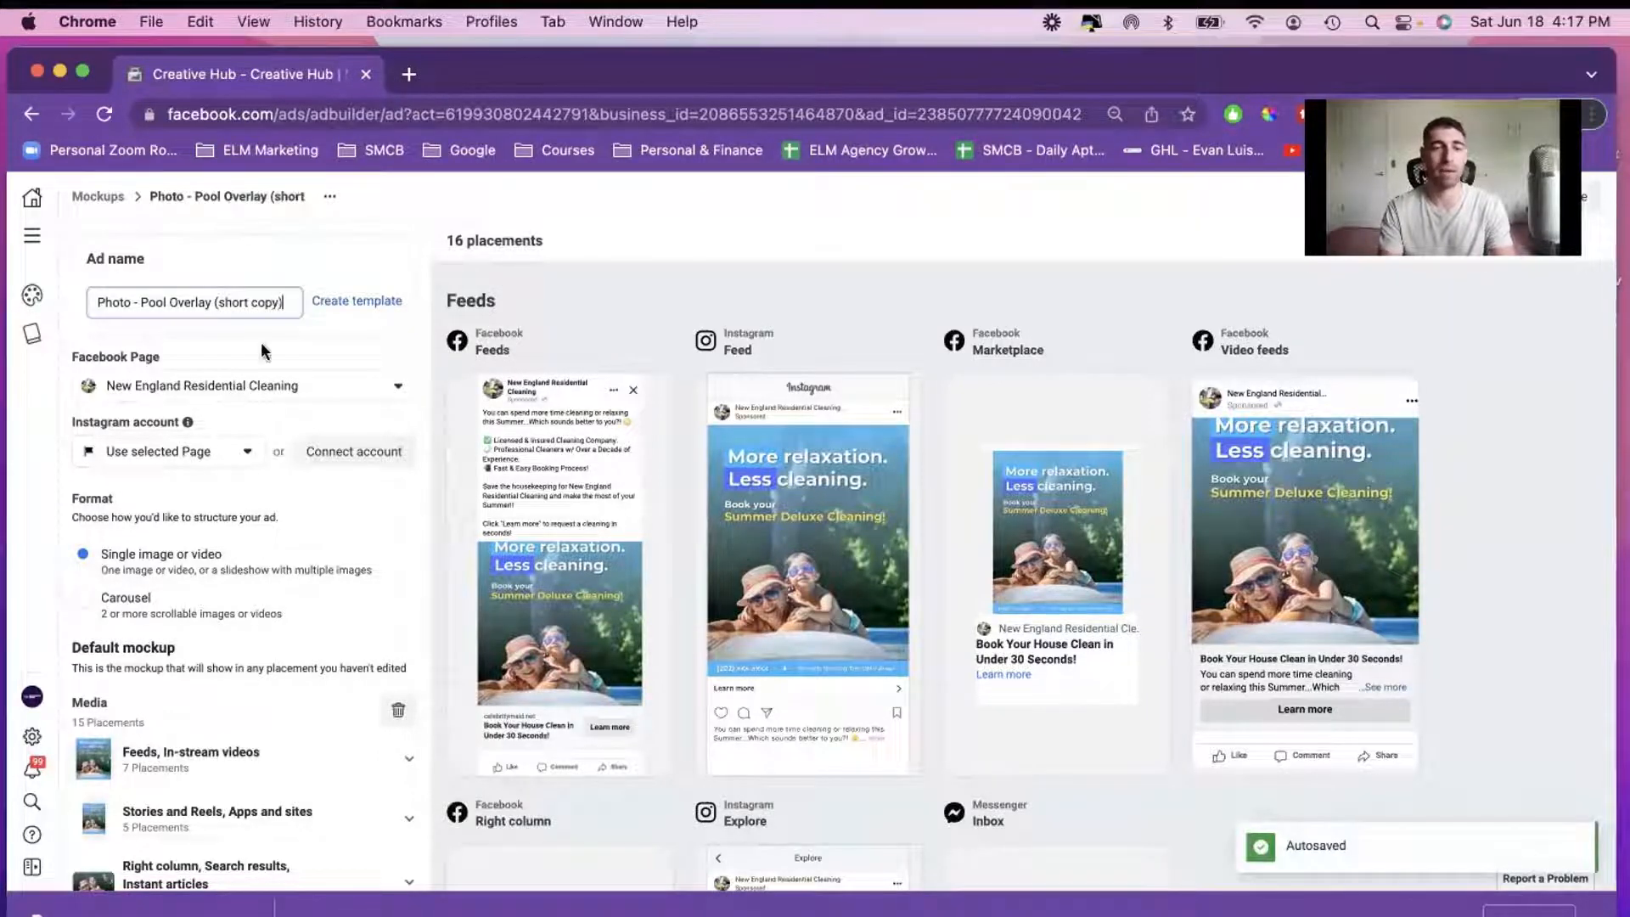
Replace the primary text with "Click "Learn more" below to book your Summer Deluxe Cleaning!"
{"action": "scroll", "coordinate": [169, 544], "scroll_direction": "down", "scroll_amount": 8}
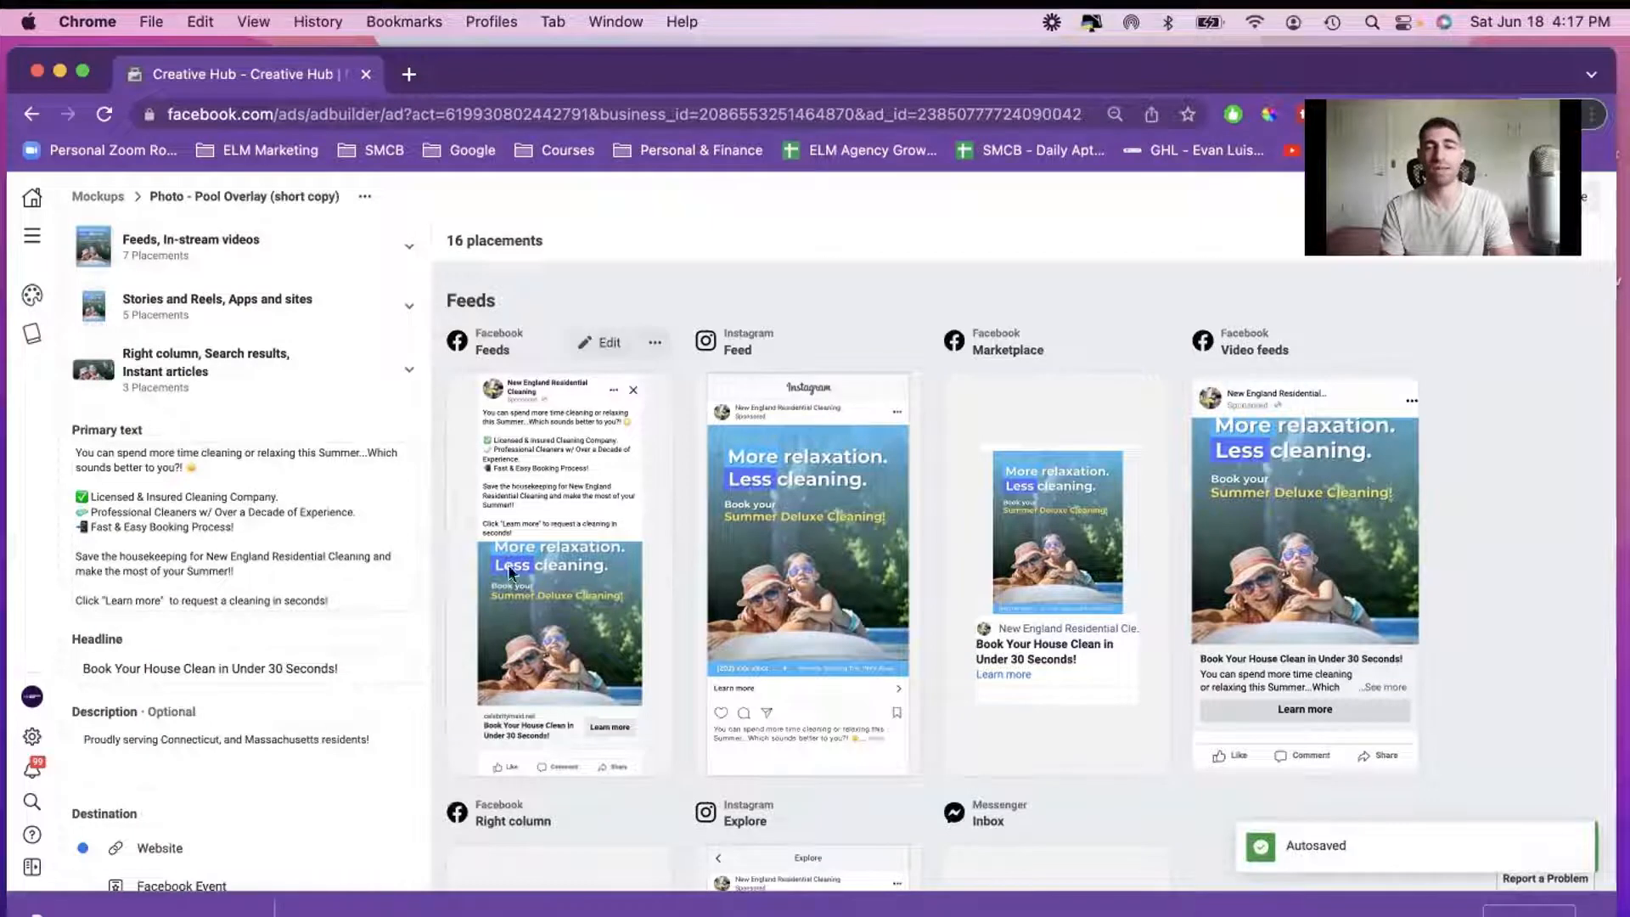
{"action": "left_click", "coordinate": [142, 541]}
{"action": "key", "text": "super+a"}
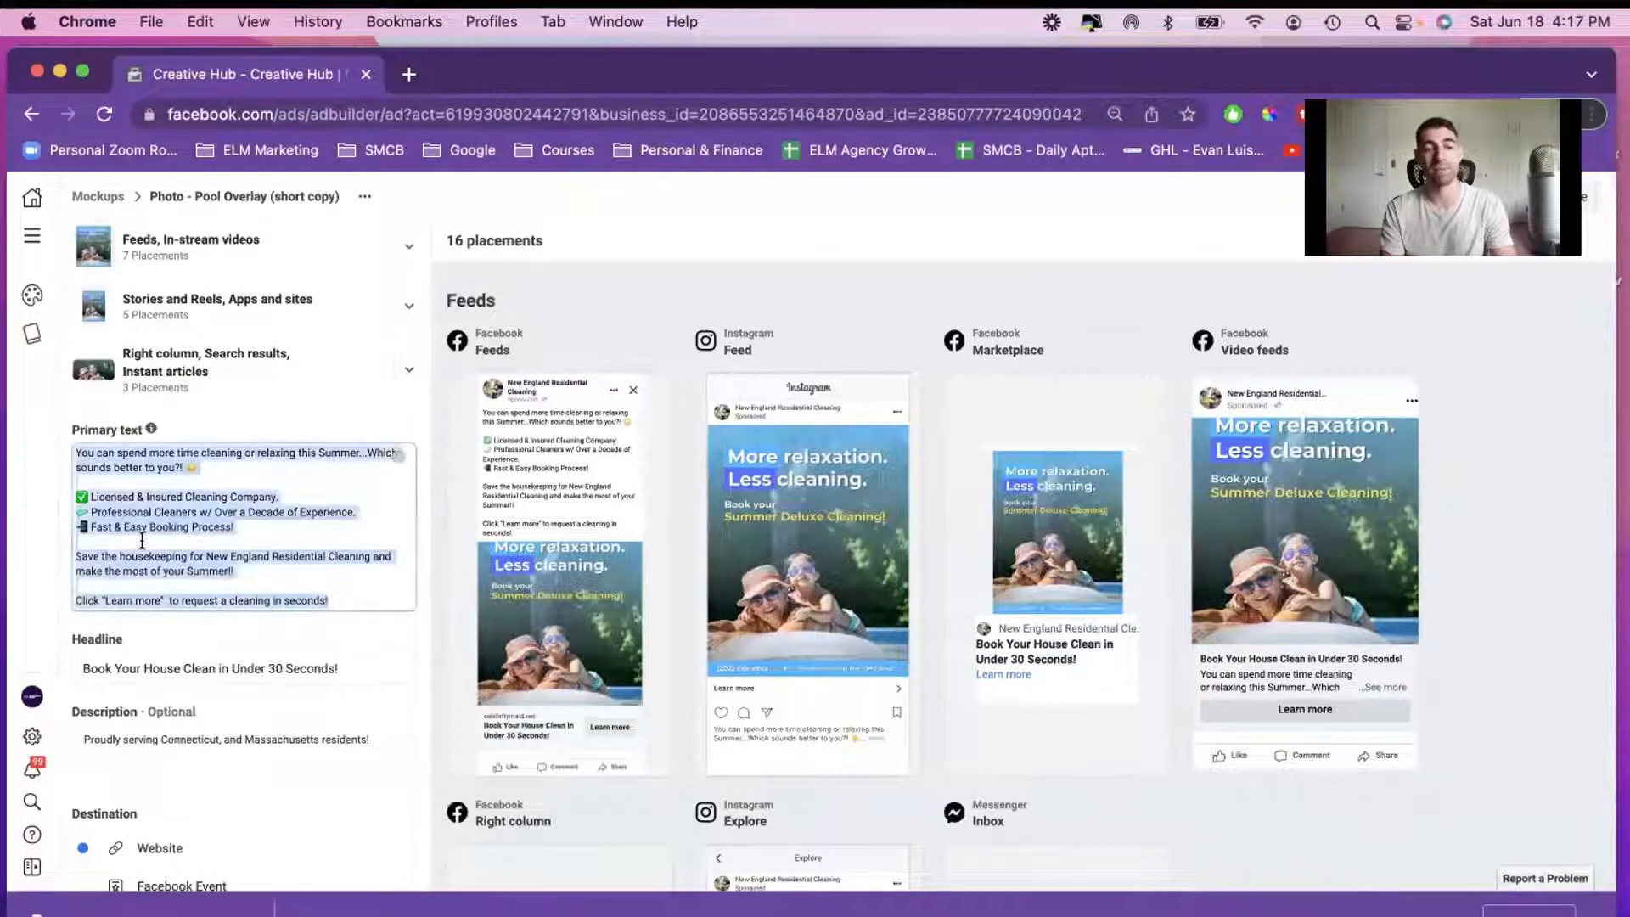
{"action": "key", "text": "BackSpace"}
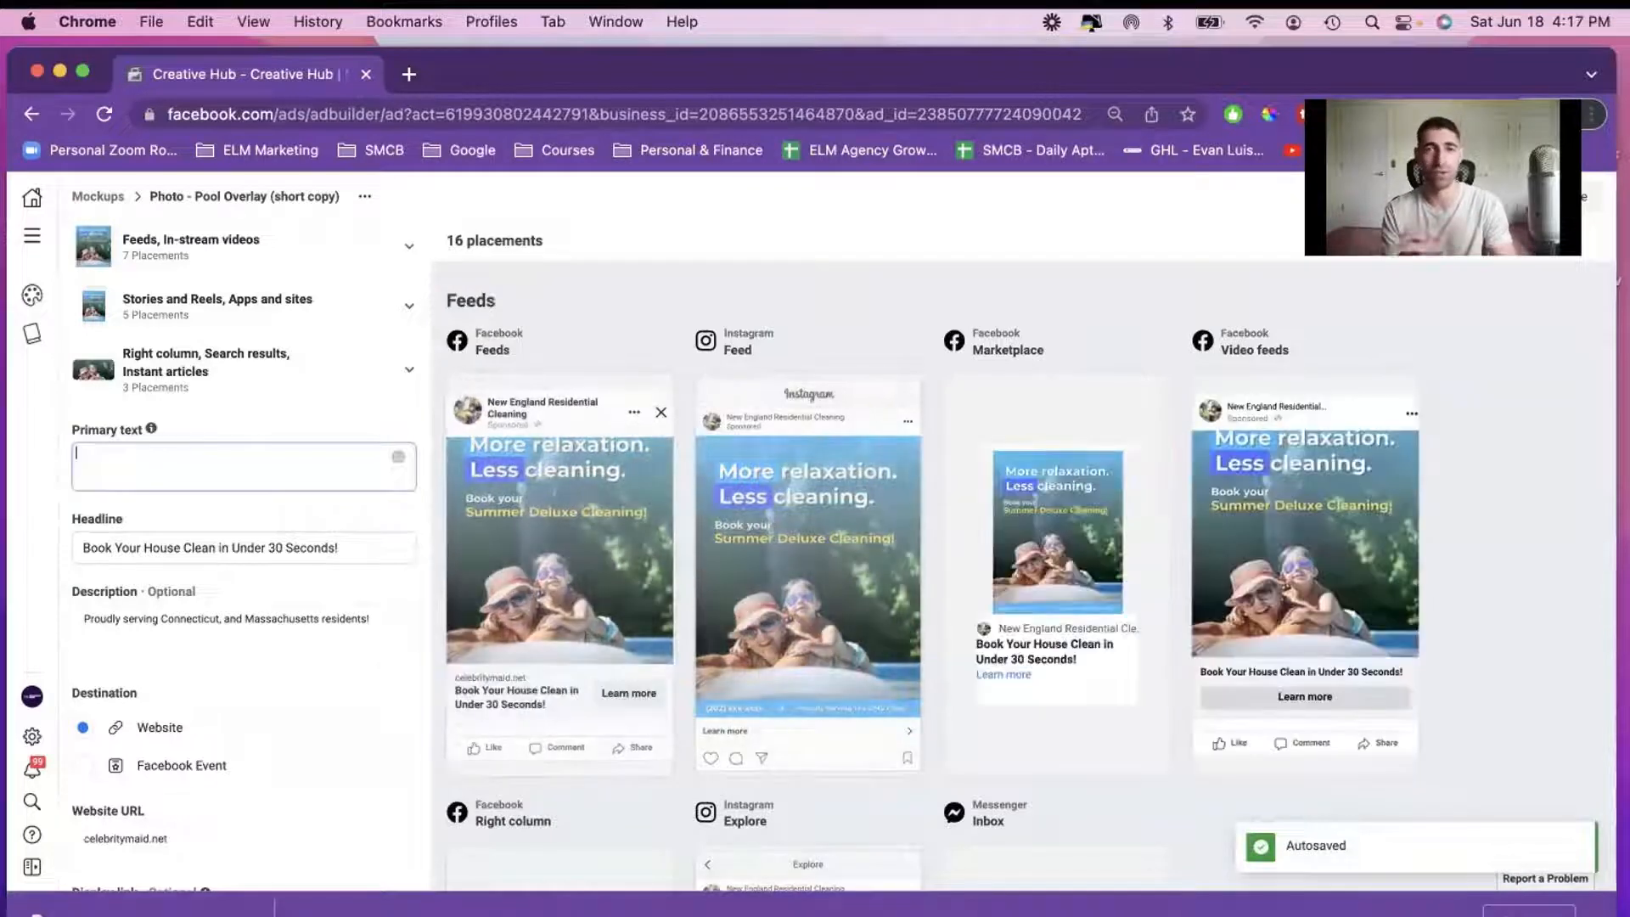
{"action": "type", "text": "Click \"Learn more\" below to book your Summer Deluxe Cleaning!"}
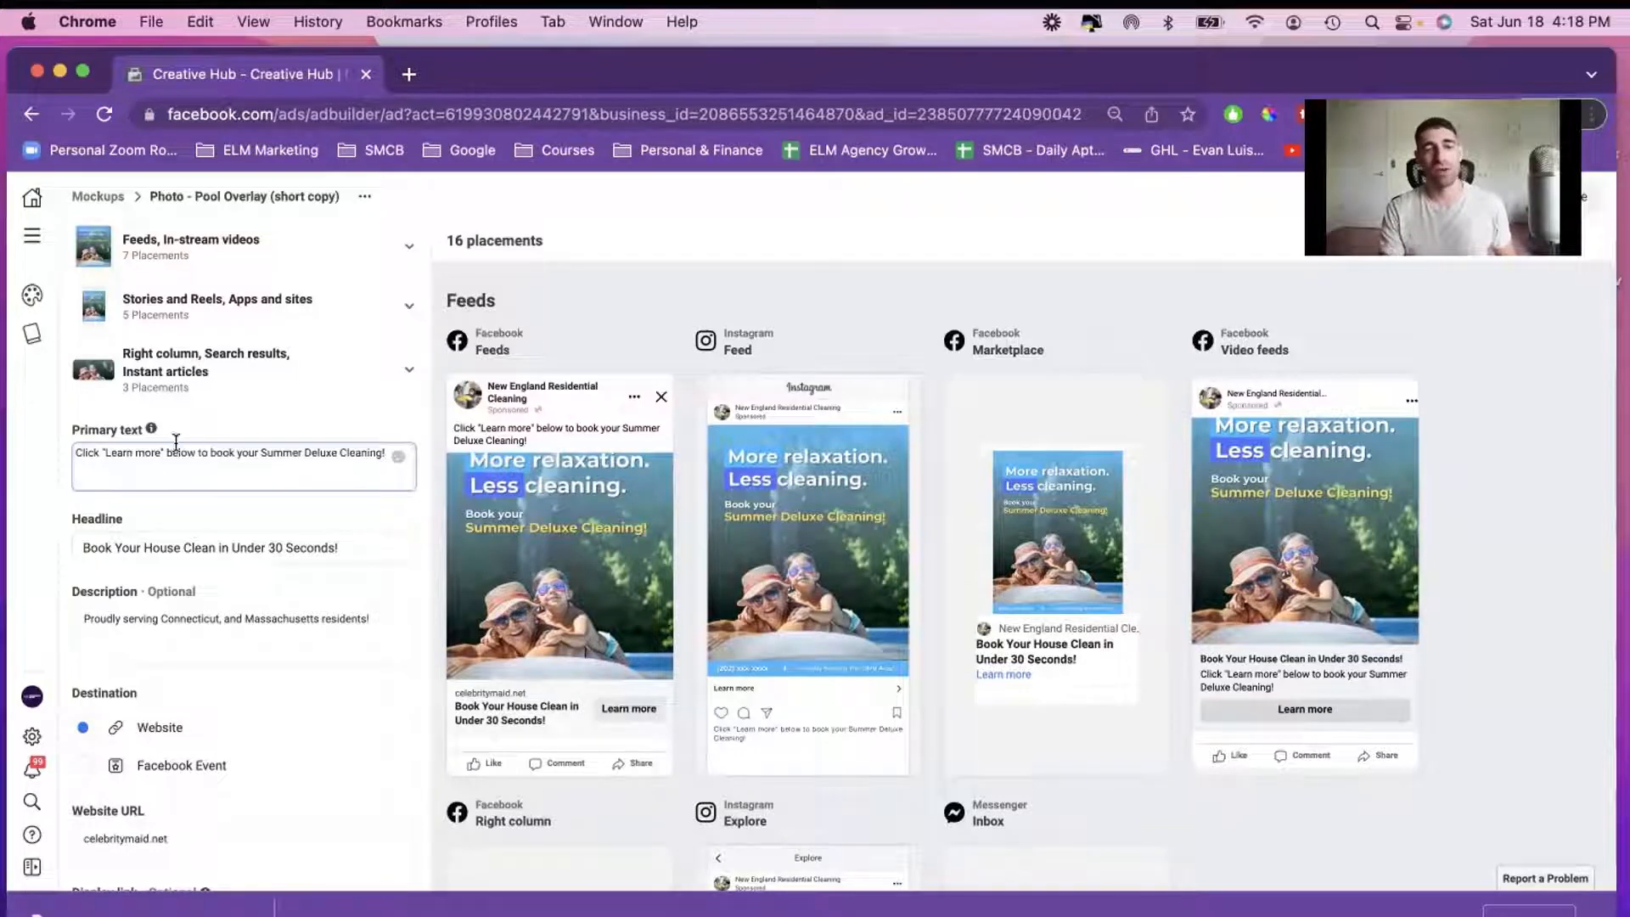
Go back to the mockups list and enable Show in Ads Manager for the short copy mockup
{"action": "scroll", "coordinate": [281, 459], "scroll_direction": "down", "scroll_amount": 2}
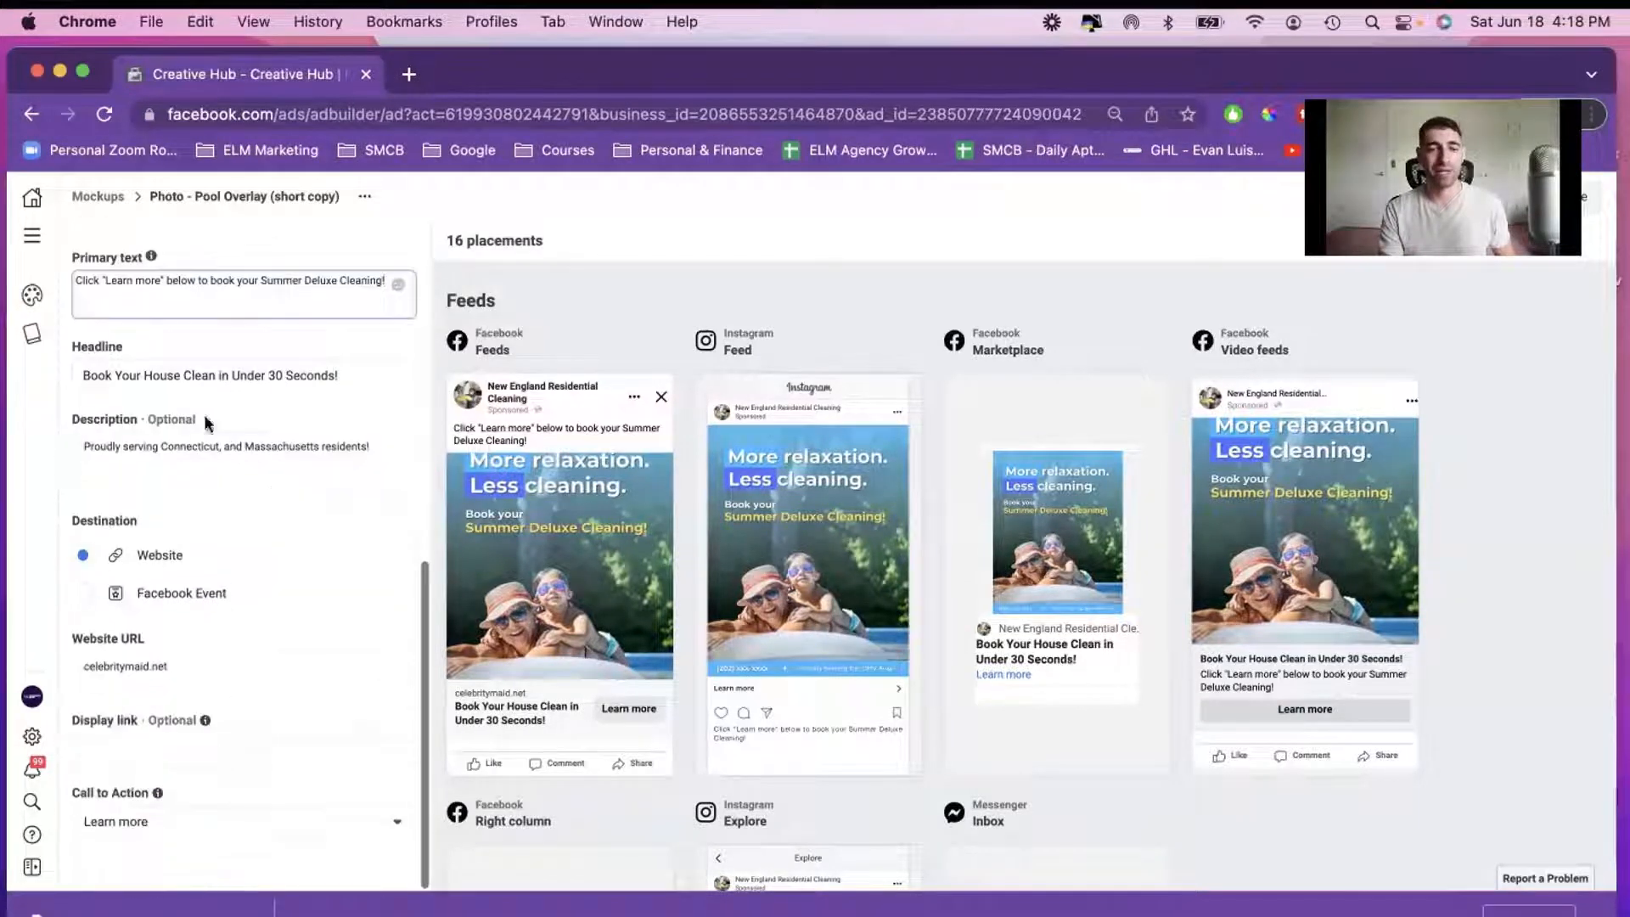
{"action": "scroll", "coordinate": [229, 518], "scroll_direction": "up", "scroll_amount": 8}
{"action": "scroll", "coordinate": [231, 526], "scroll_direction": "down", "scroll_amount": 1}
{"action": "scroll", "coordinate": [231, 528], "scroll_direction": "down", "scroll_amount": 10}
{"action": "scroll", "coordinate": [170, 357], "scroll_direction": "up", "scroll_amount": 12}
{"action": "left_click", "coordinate": [99, 197]}
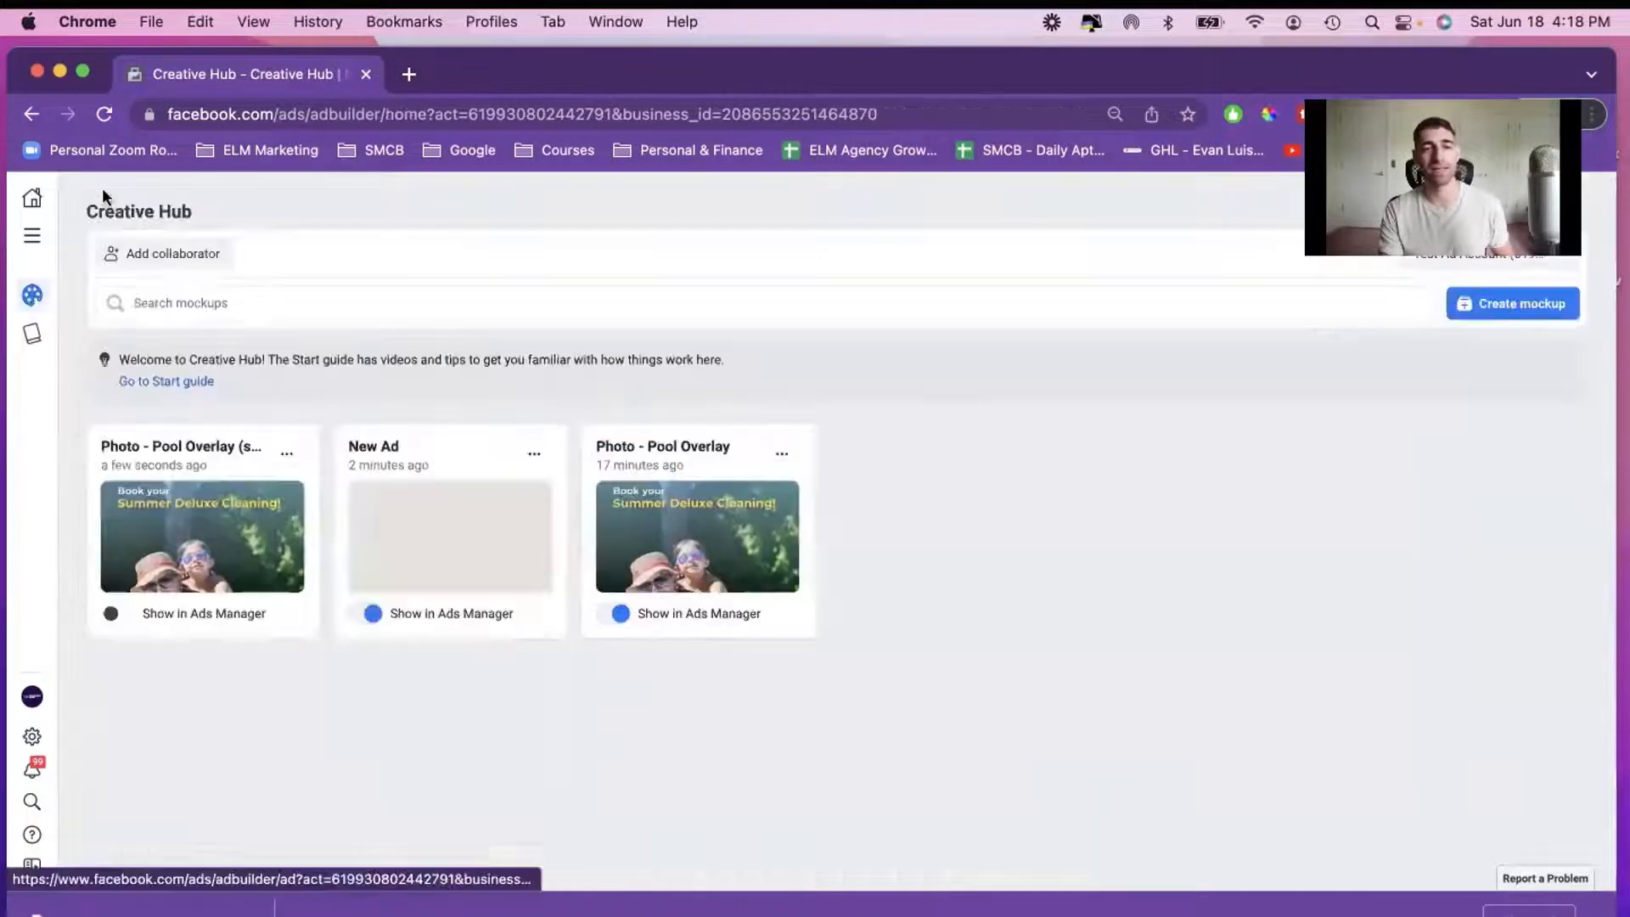
{"action": "left_click", "coordinate": [116, 617]}
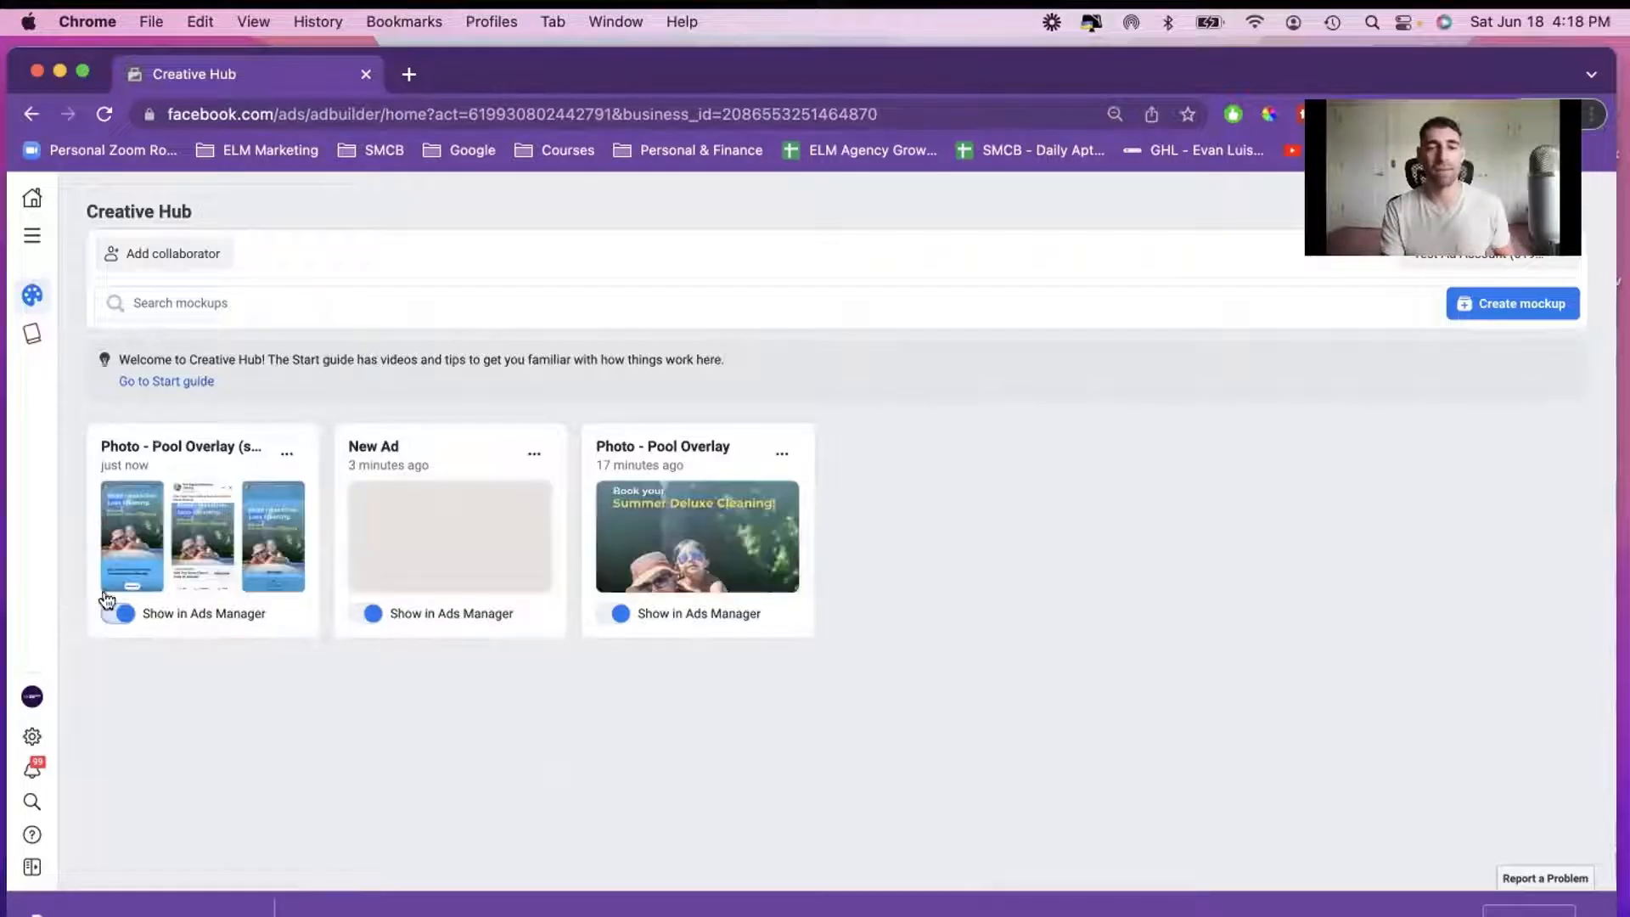
{"action": "left_click", "coordinate": [783, 453]}
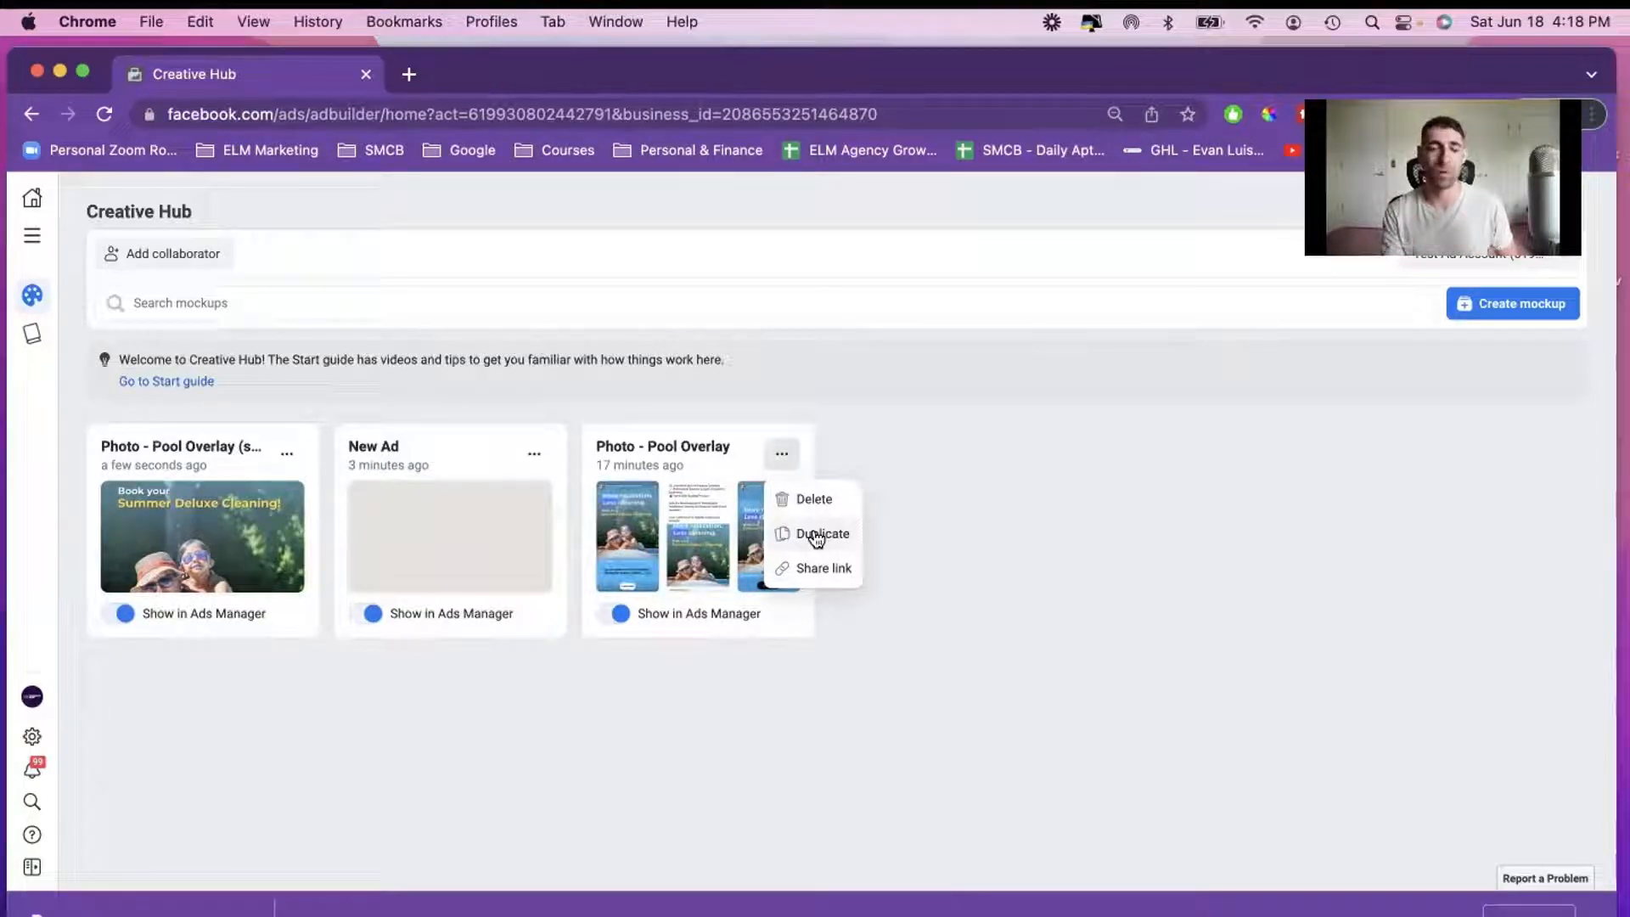
{"action": "left_click", "coordinate": [939, 444]}
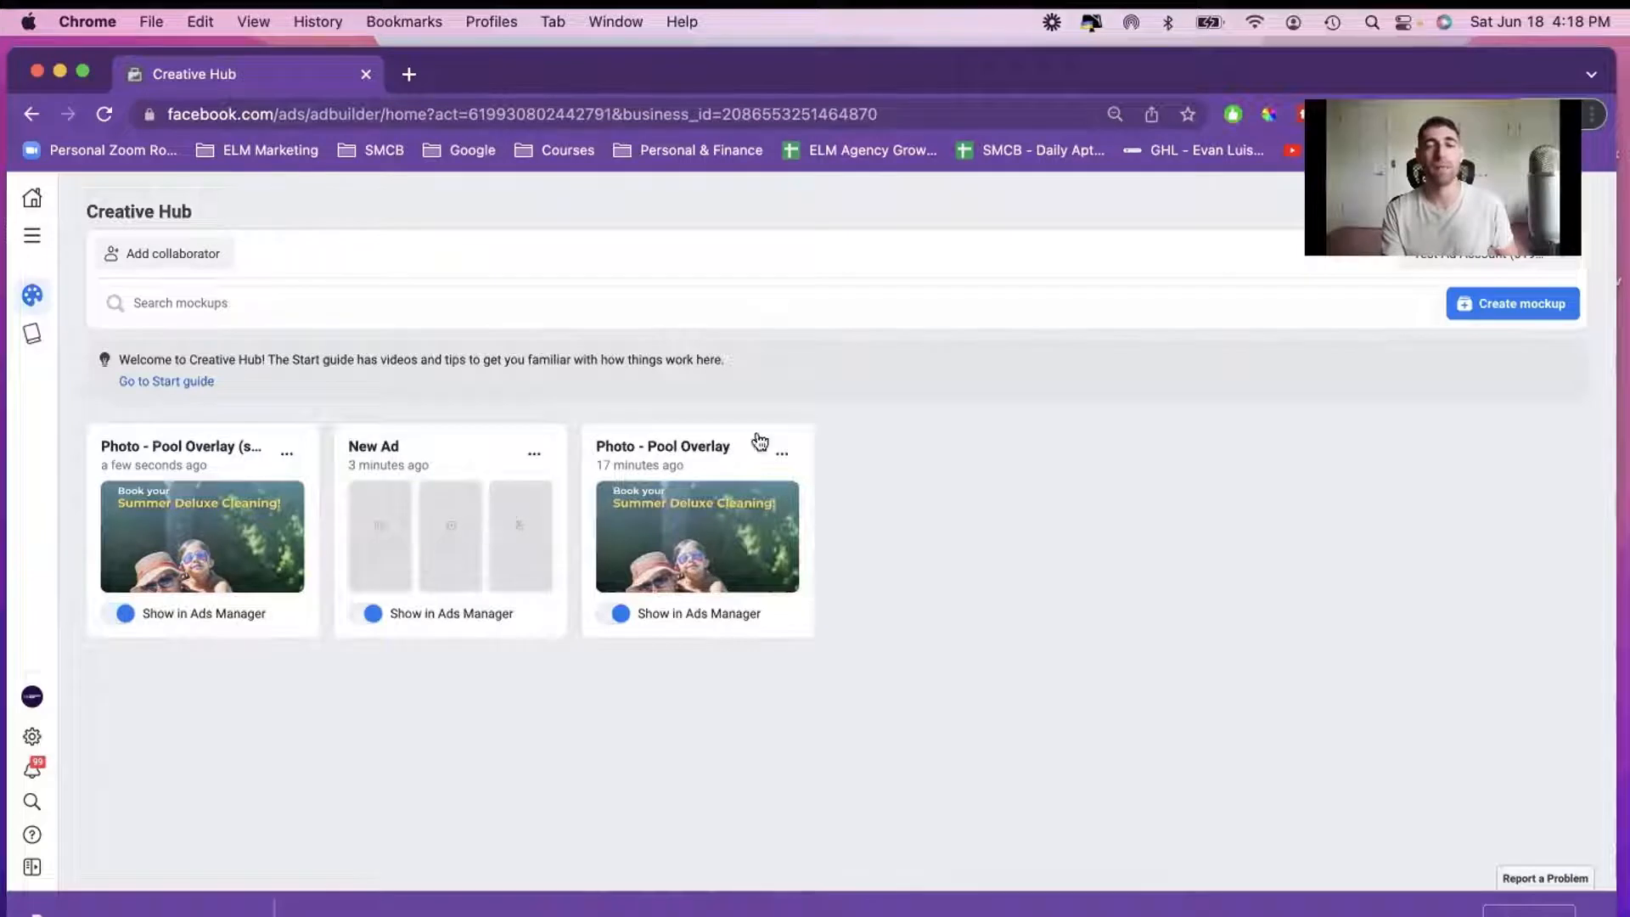
Create a new mockup and choose the before-and-after room photo from the account images as its media
{"action": "left_click", "coordinate": [1481, 303]}
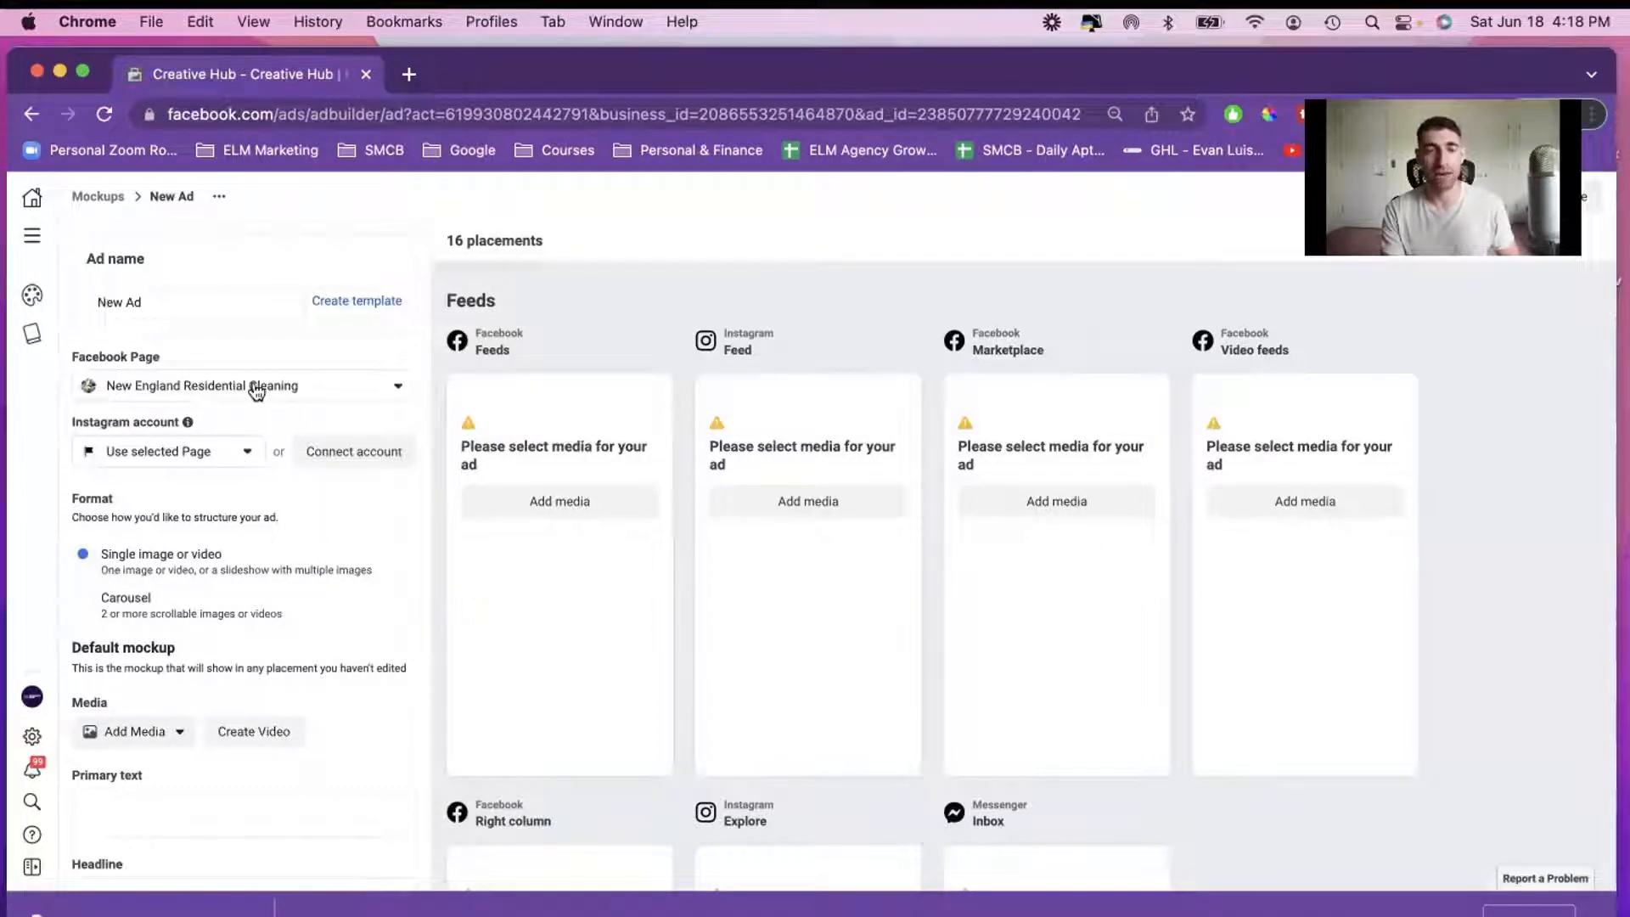
{"action": "scroll", "coordinate": [251, 391], "scroll_direction": "down", "scroll_amount": 3}
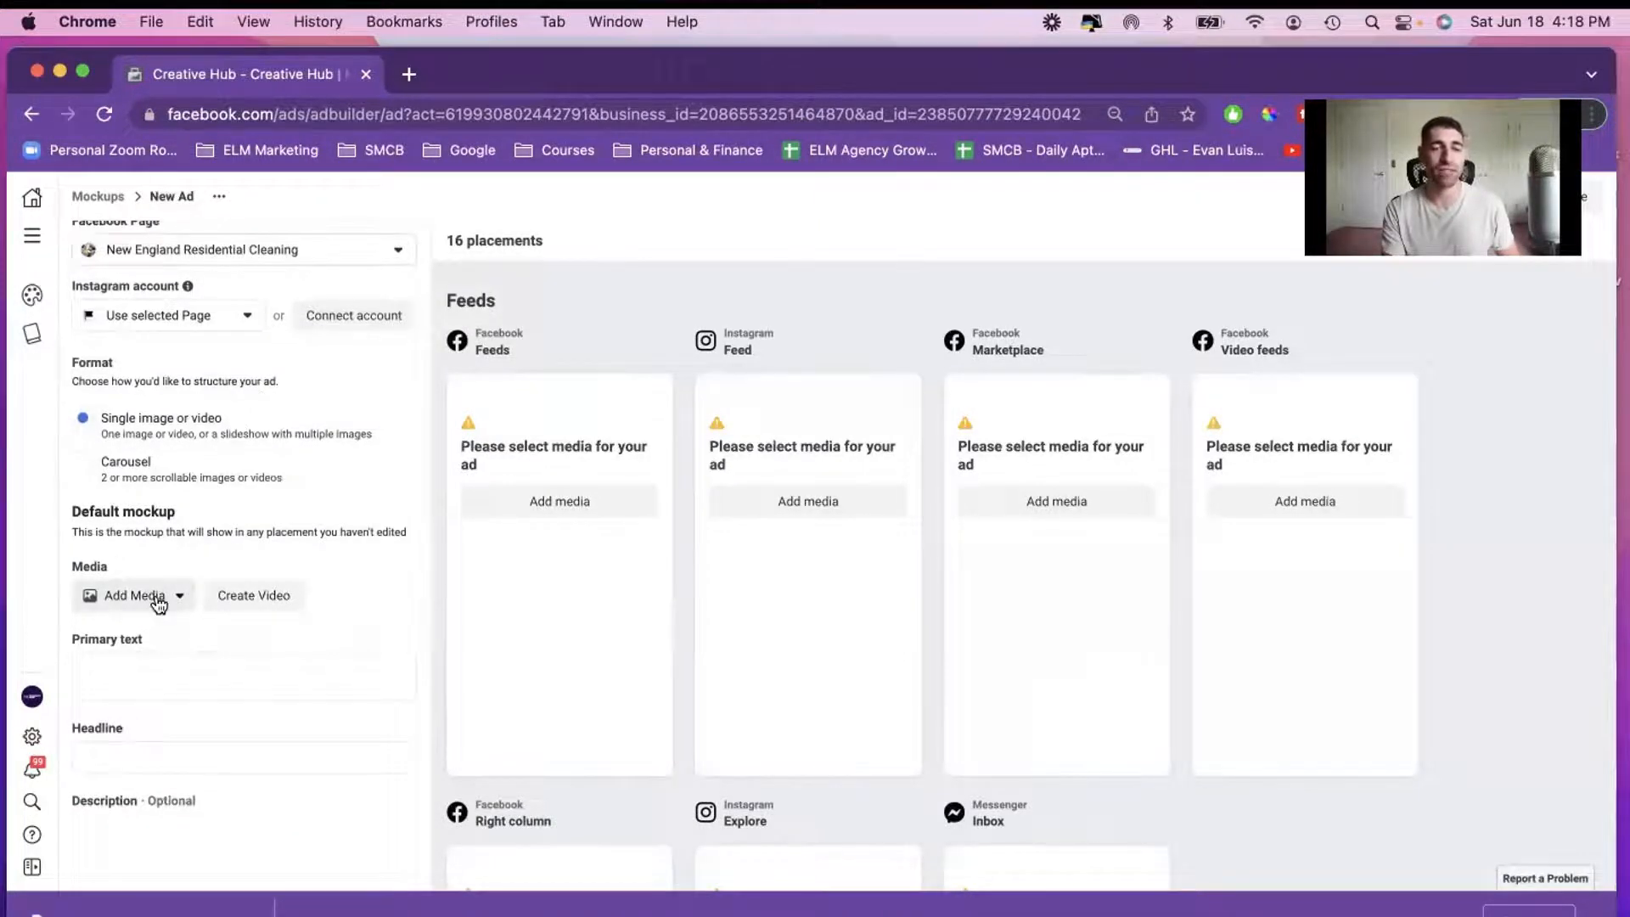
{"action": "left_click", "coordinate": [161, 601]}
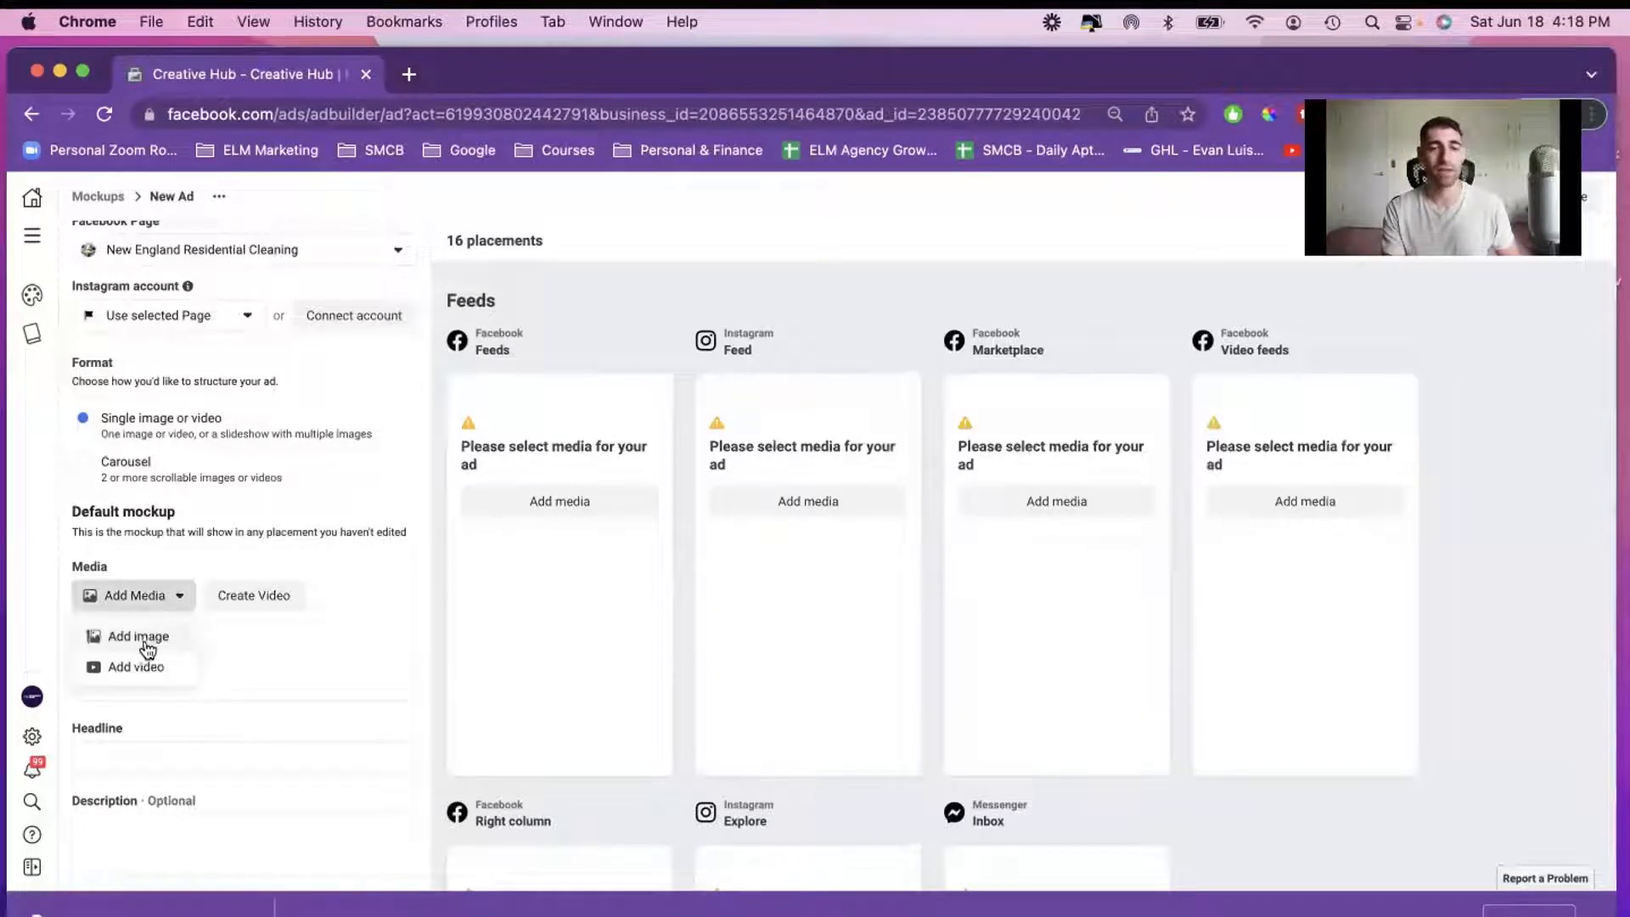
{"action": "left_click", "coordinate": [143, 639]}
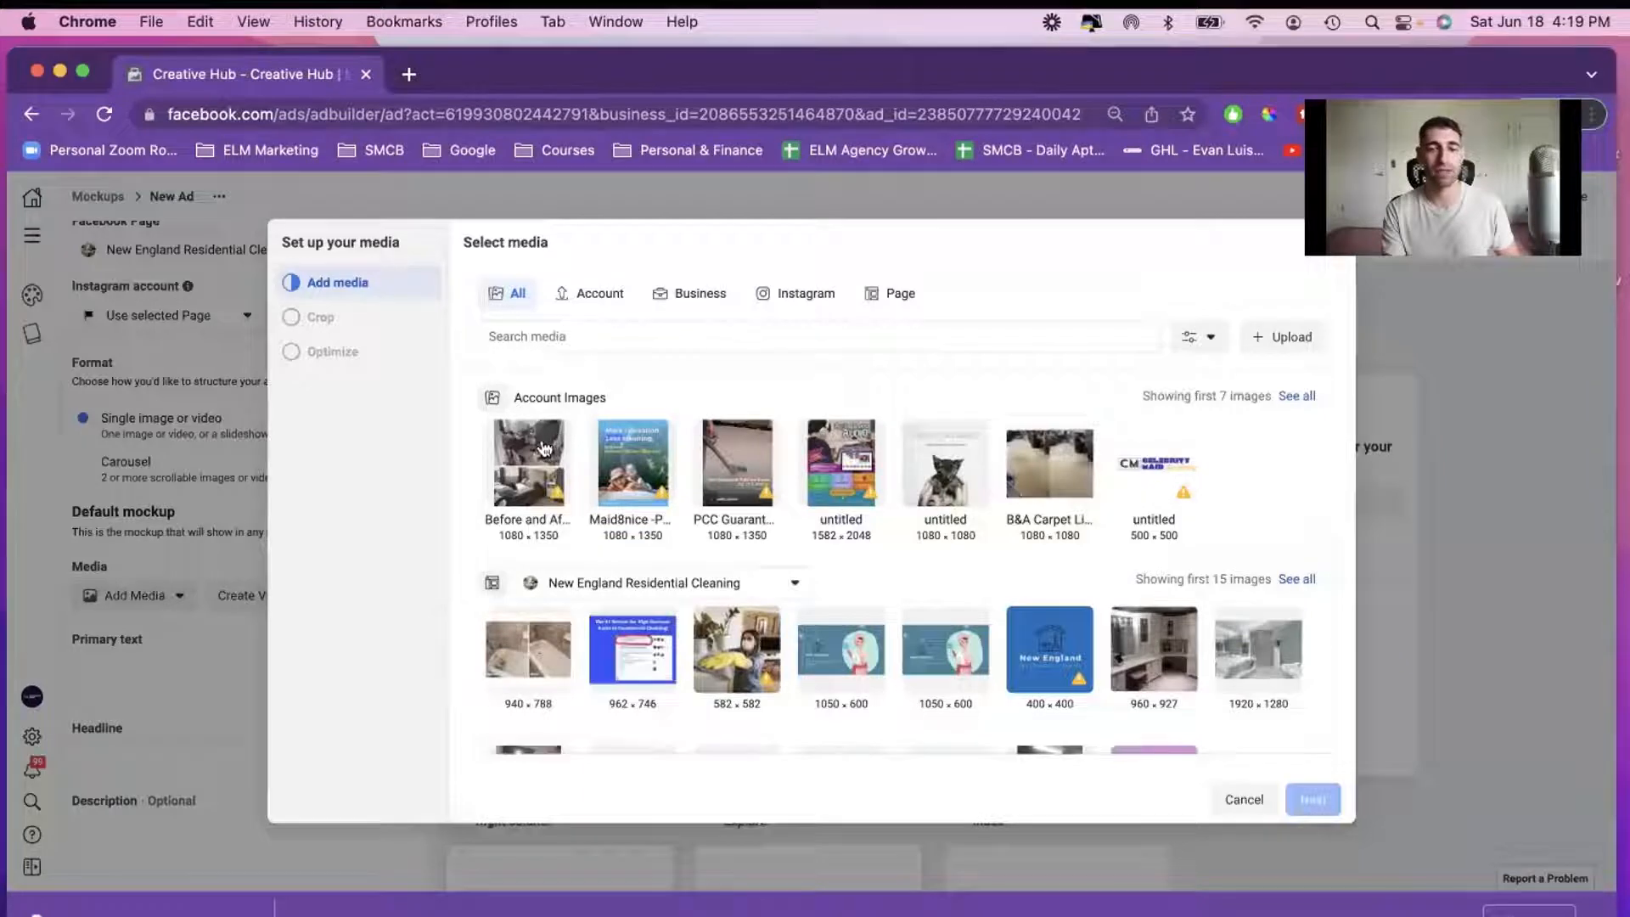
{"action": "left_click", "coordinate": [548, 445]}
{"action": "left_click", "coordinate": [1314, 800]}
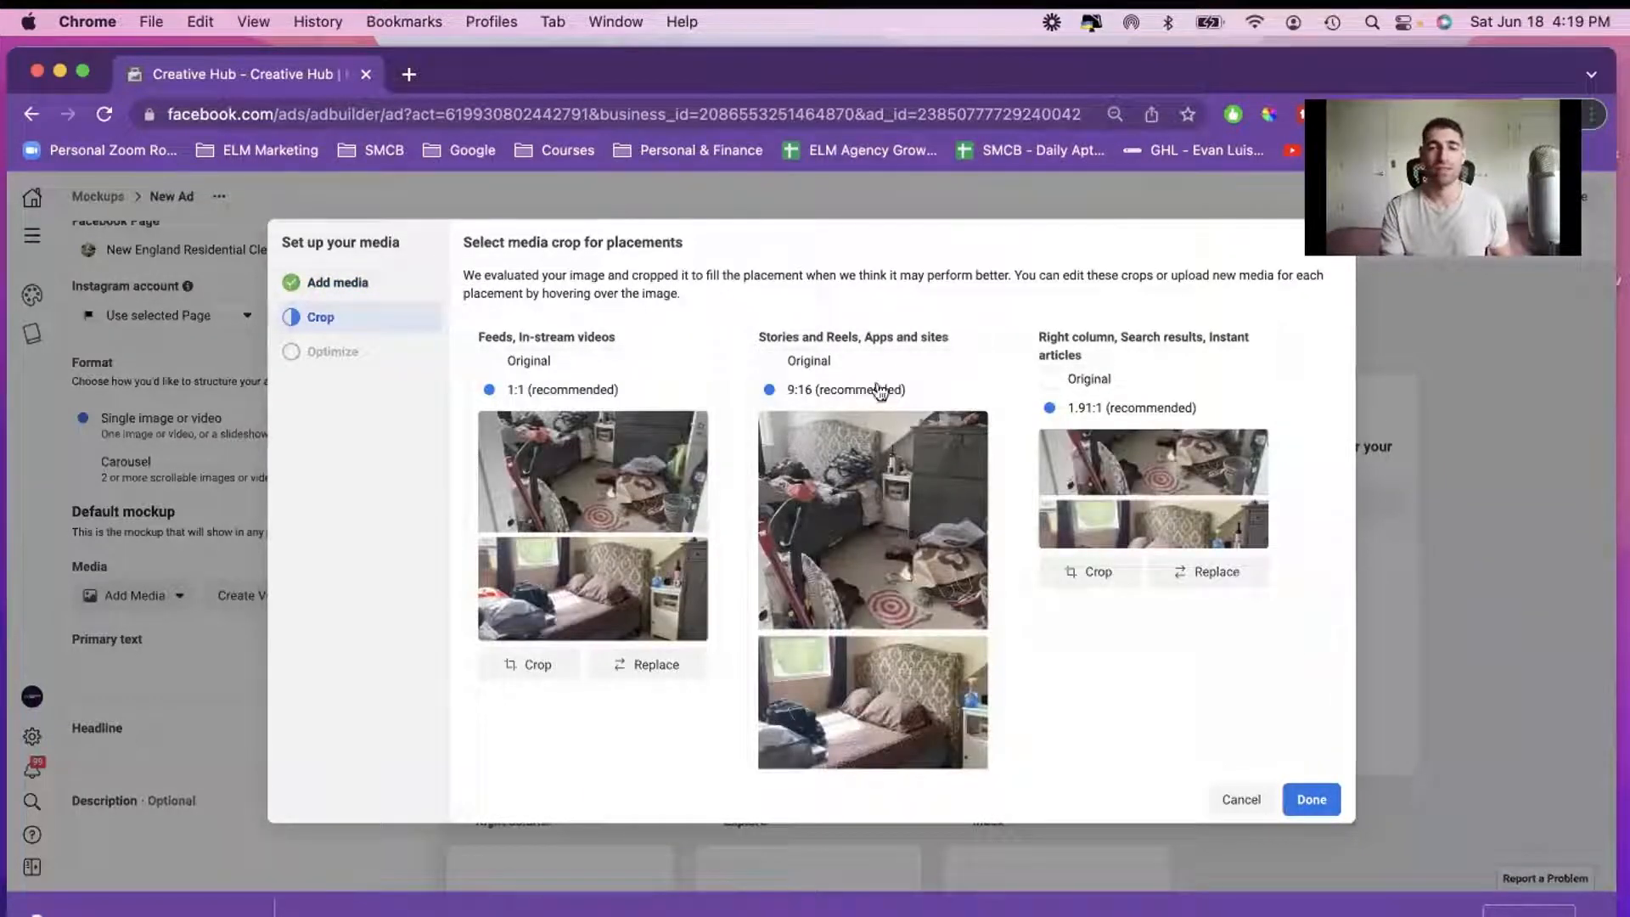
Set the media crop for Feeds, In-stream videos to Original
{"action": "scroll", "coordinate": [898, 377], "scroll_direction": "down", "scroll_amount": 1}
{"action": "scroll", "coordinate": [898, 377], "scroll_direction": "down", "scroll_amount": 2}
{"action": "scroll", "coordinate": [866, 475], "scroll_direction": "up", "scroll_amount": 3}
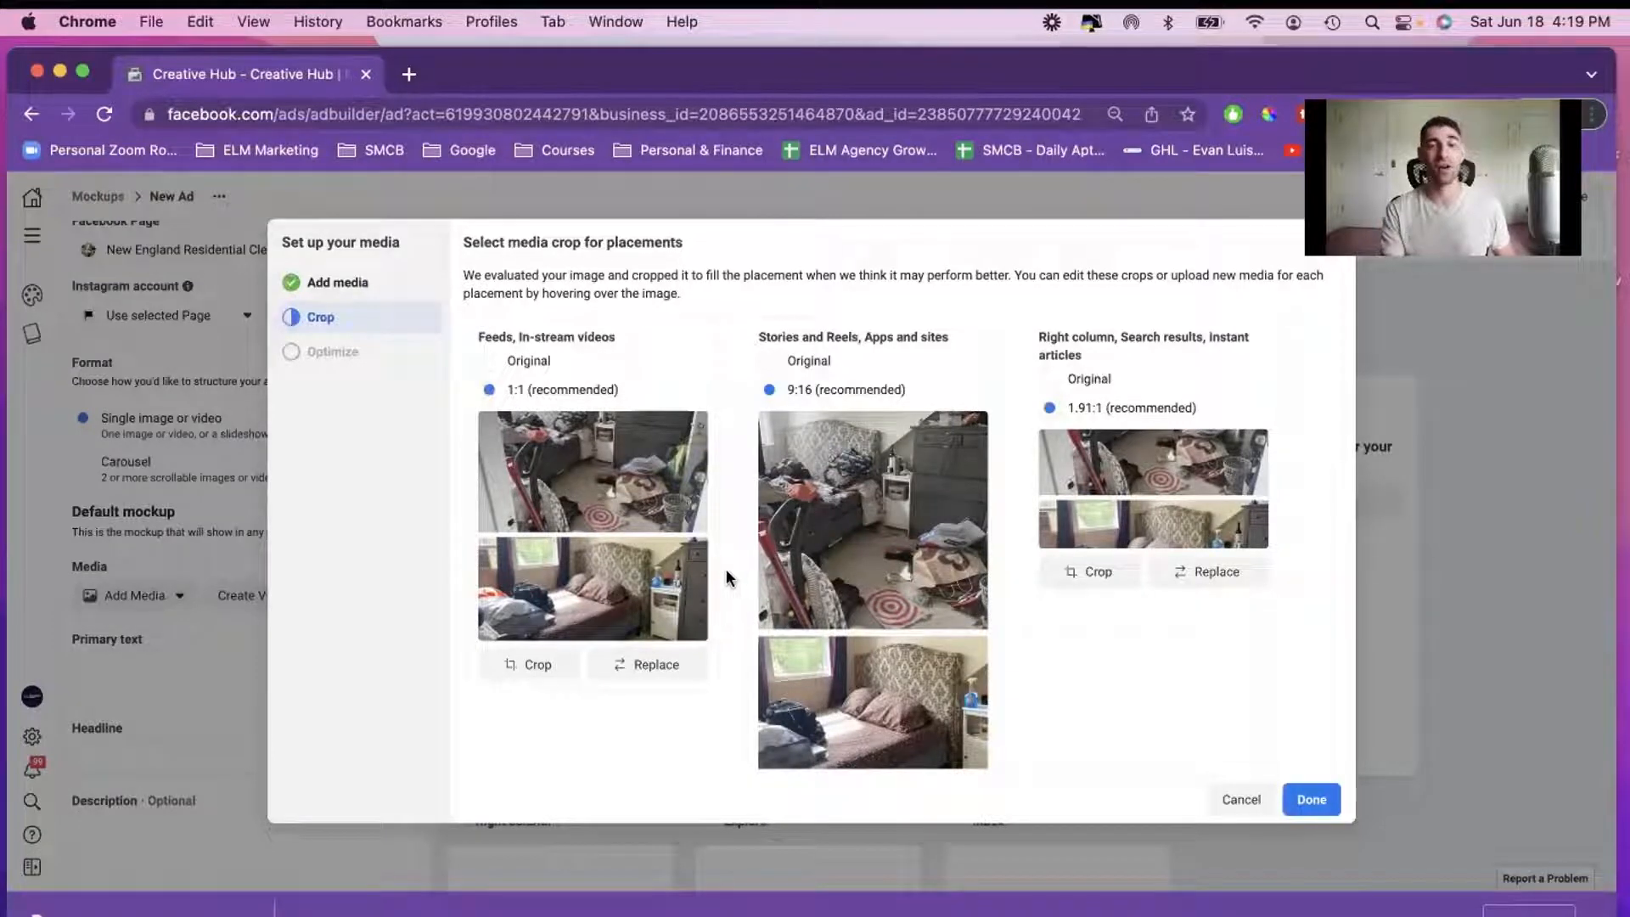
{"action": "left_click", "coordinate": [488, 362]}
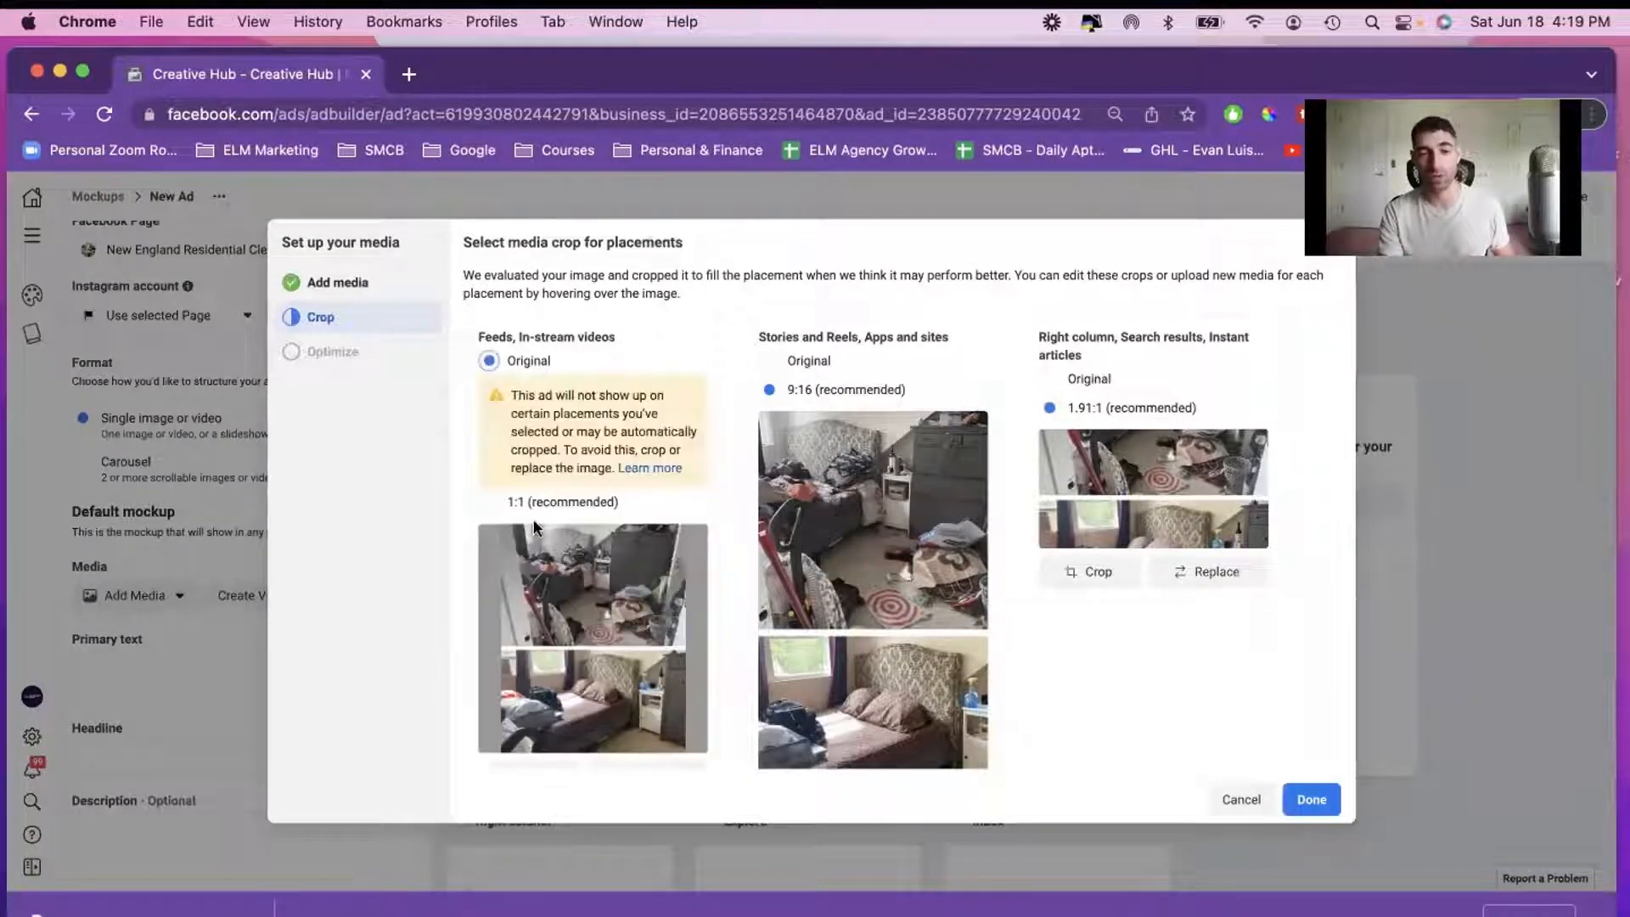
Set the Feeds, In-stream videos crop back to 1:1 (recommended) and finish the media setup
{"action": "scroll", "coordinate": [533, 527], "scroll_direction": "down", "scroll_amount": 1}
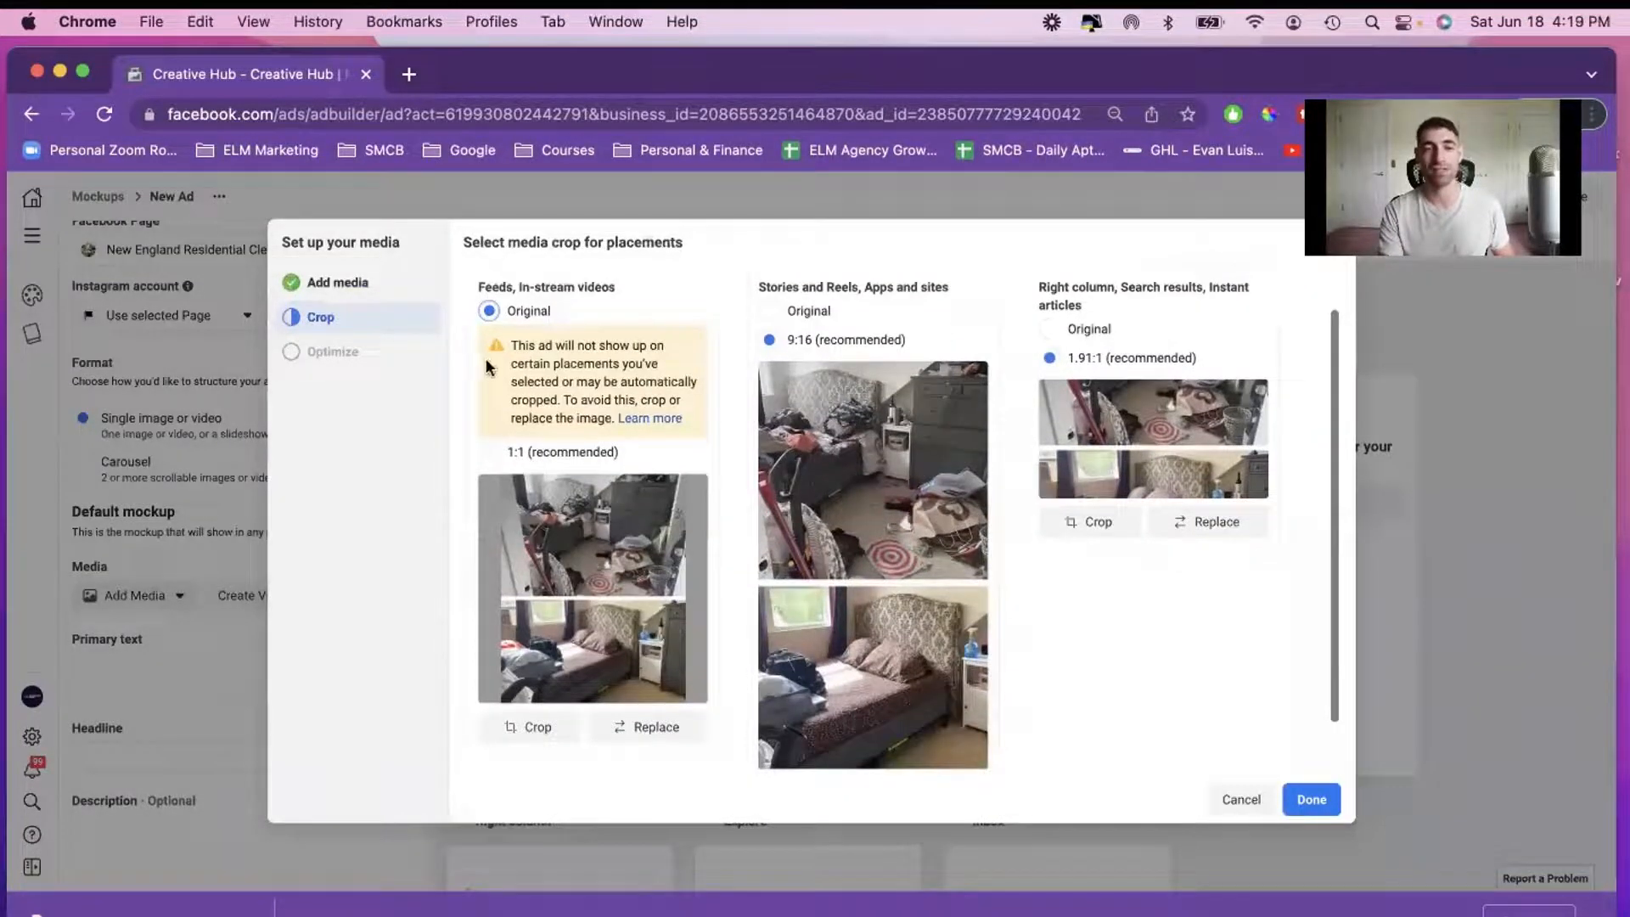
{"action": "left_click", "coordinate": [495, 451]}
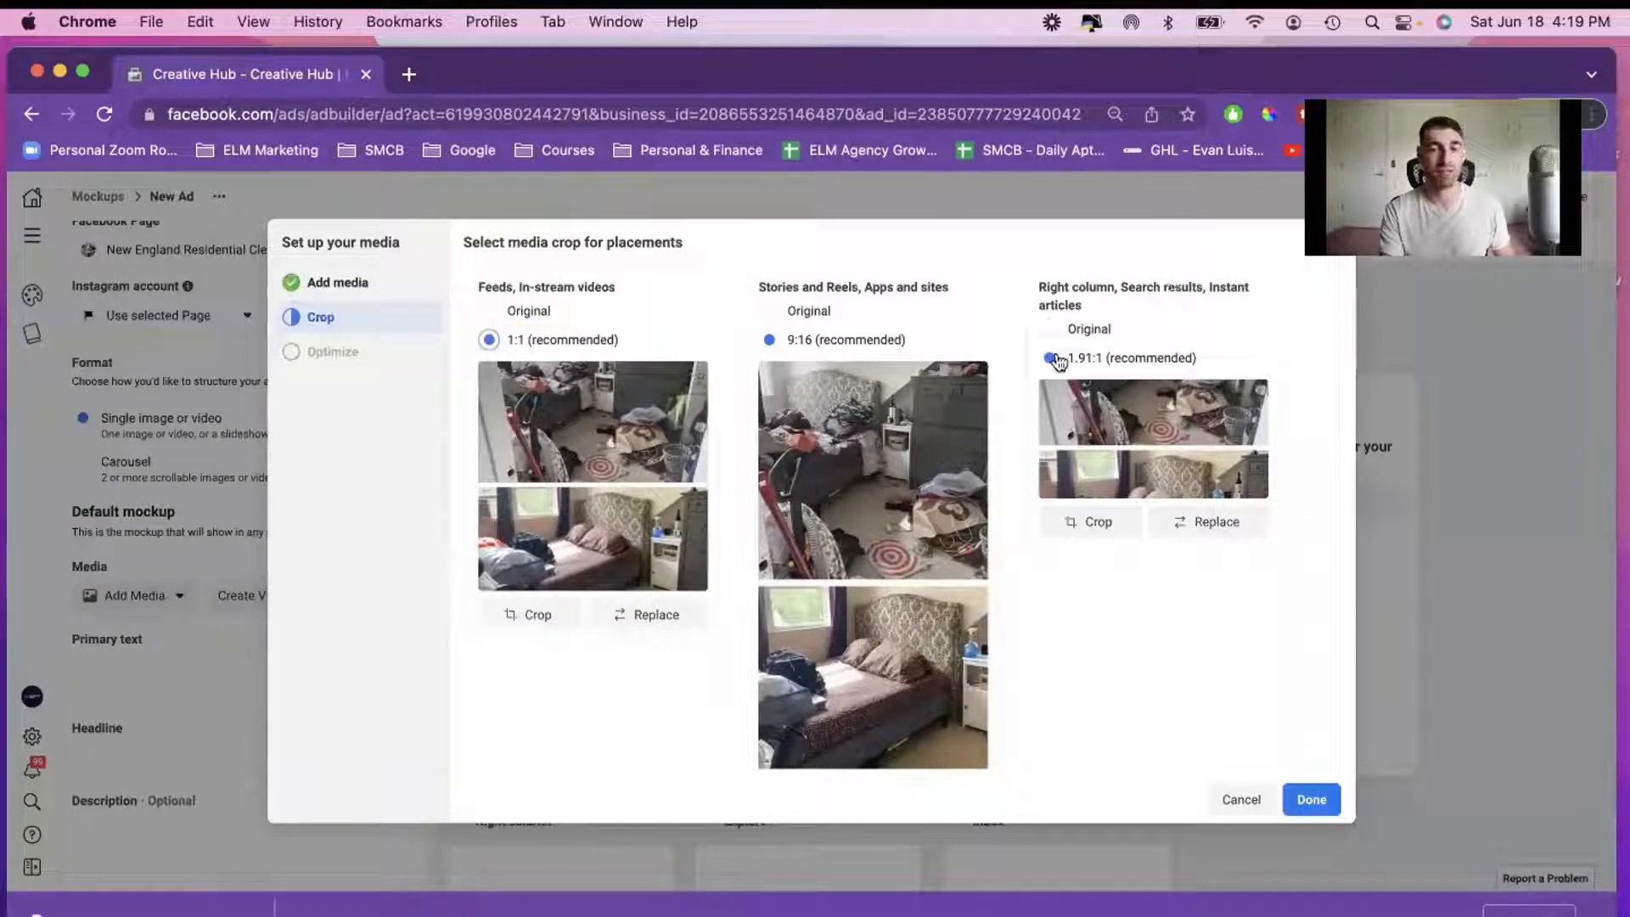
{"action": "scroll", "coordinate": [1083, 463], "scroll_direction": "down", "scroll_amount": 1}
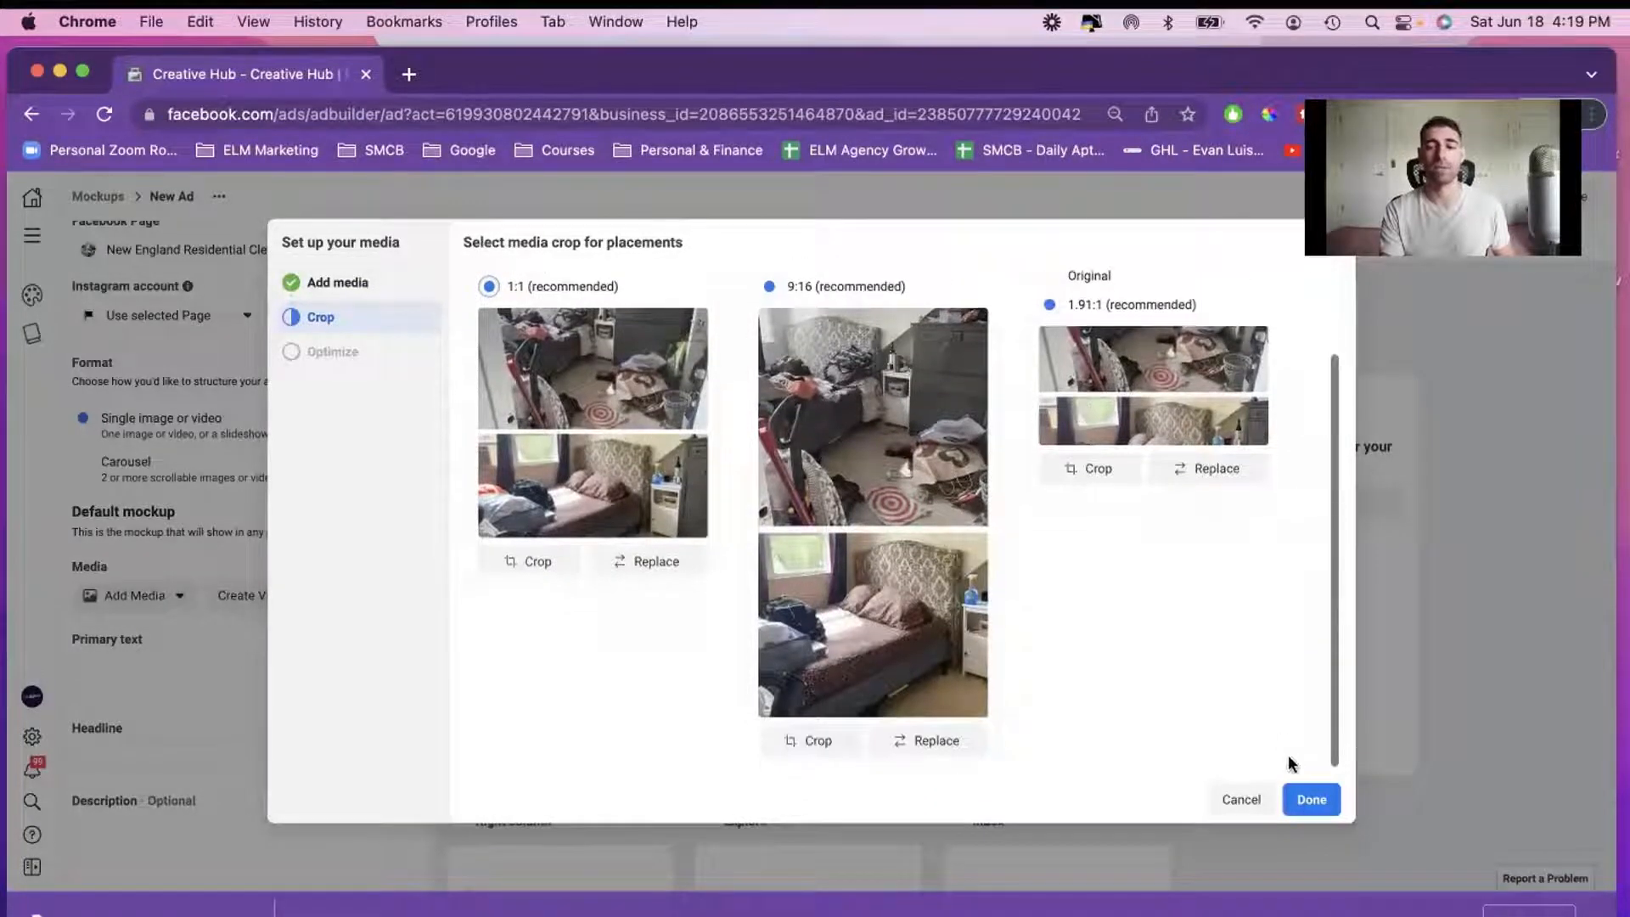
{"action": "left_click", "coordinate": [1305, 803]}
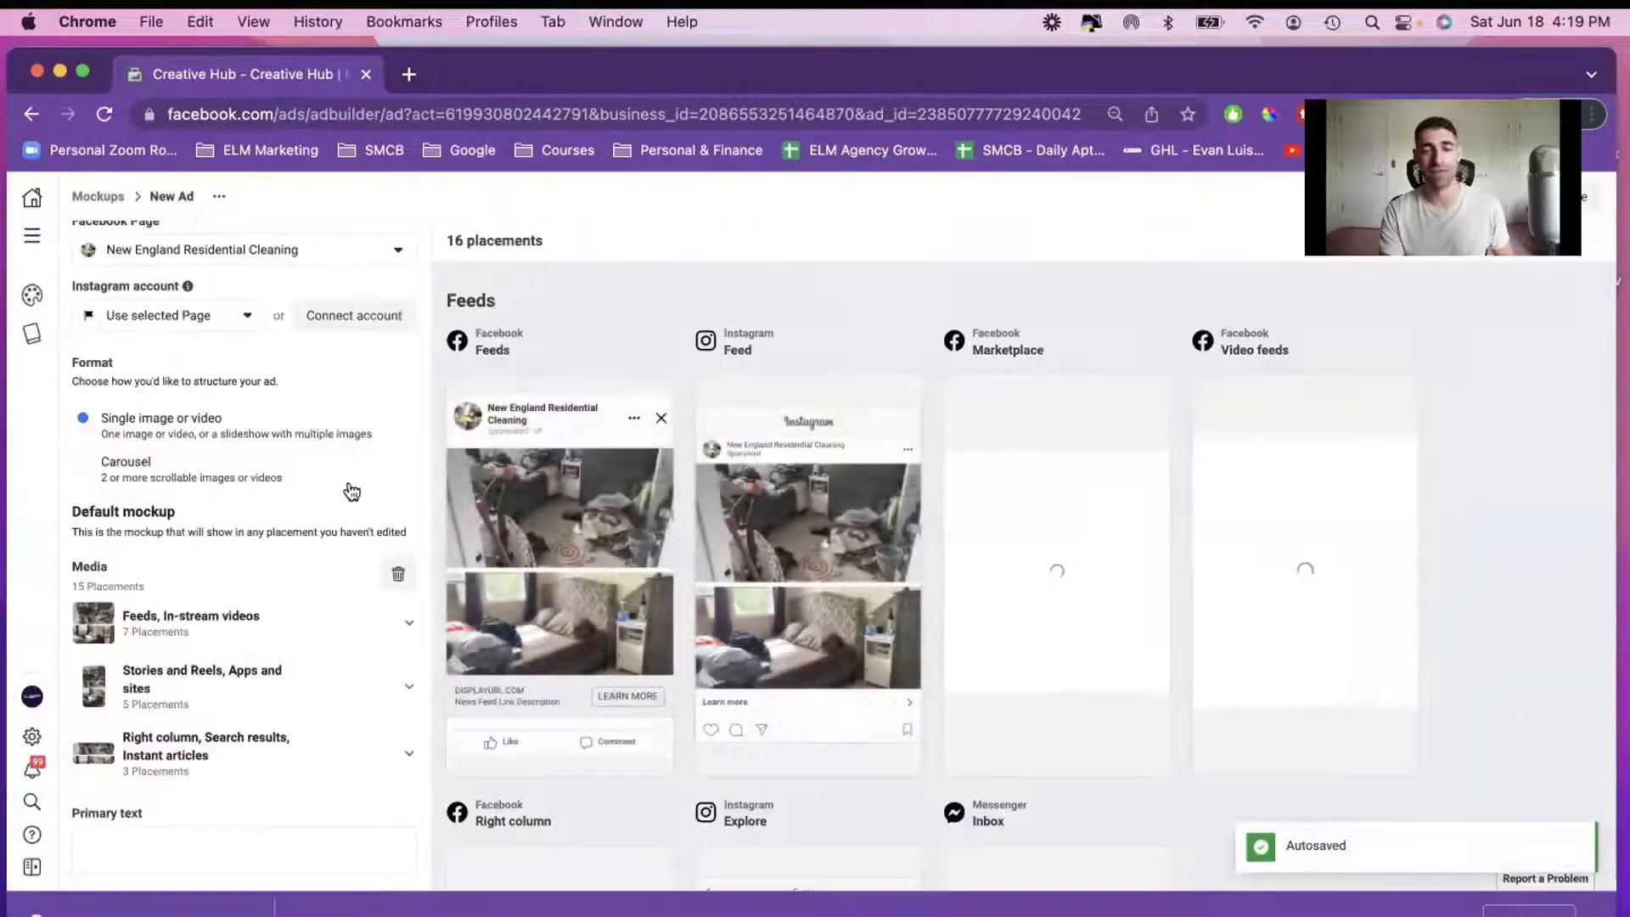
Return to the mockups list and enable Show in Ads Manager for the before-and-after room photo mockup
{"action": "scroll", "coordinate": [352, 492], "scroll_direction": "down", "scroll_amount": 5}
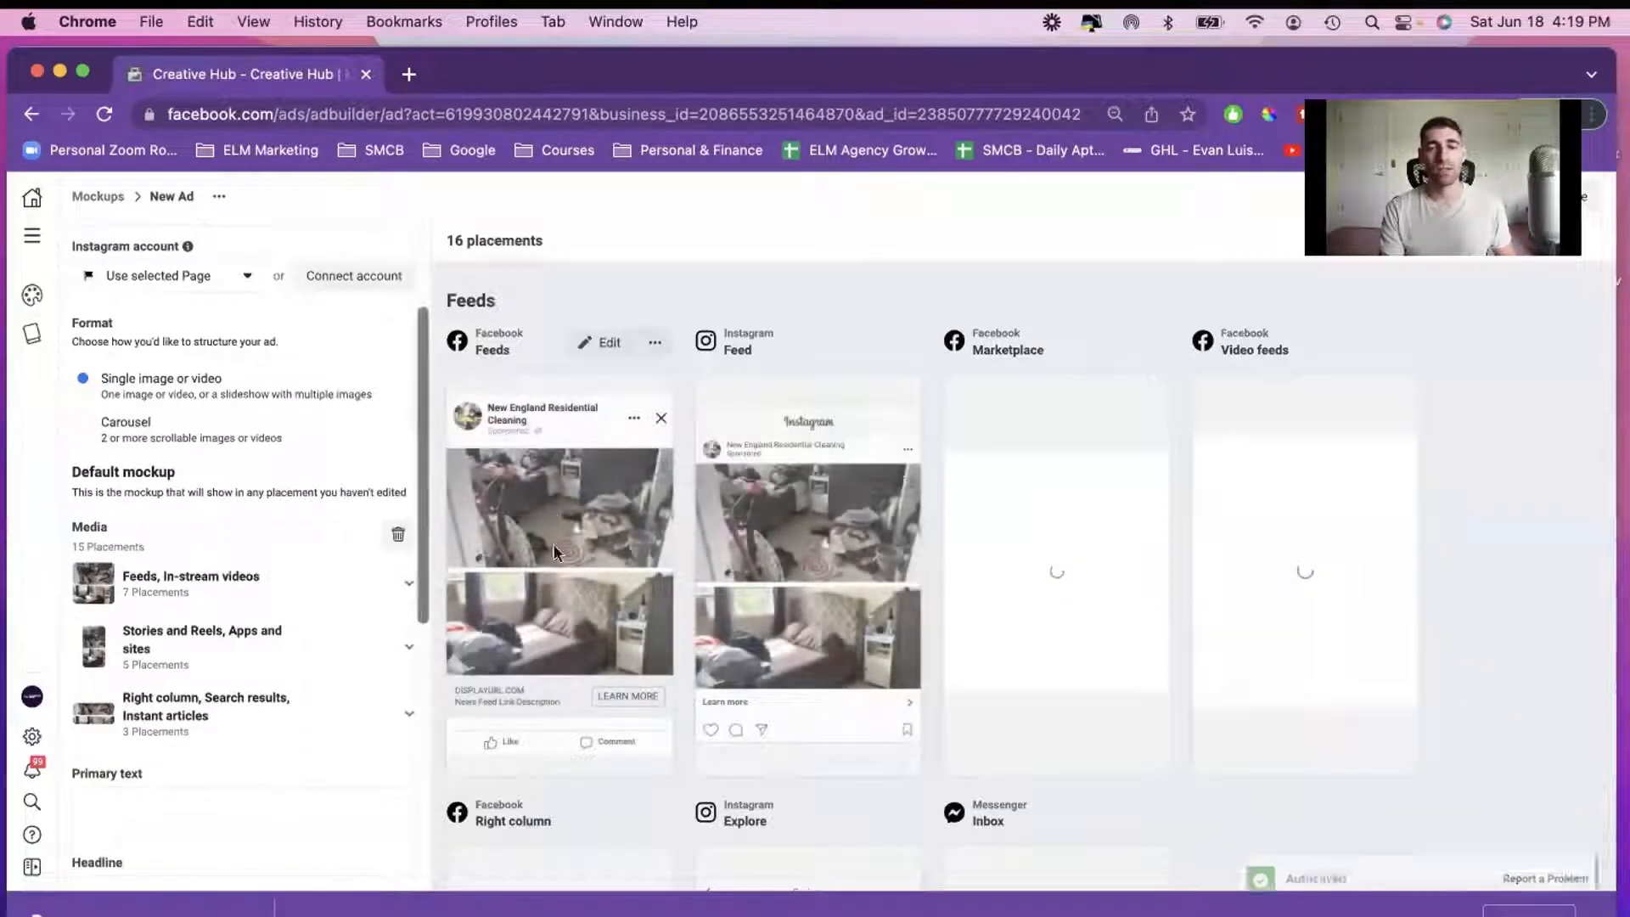
{"action": "scroll", "coordinate": [263, 533], "scroll_direction": "down", "scroll_amount": 5}
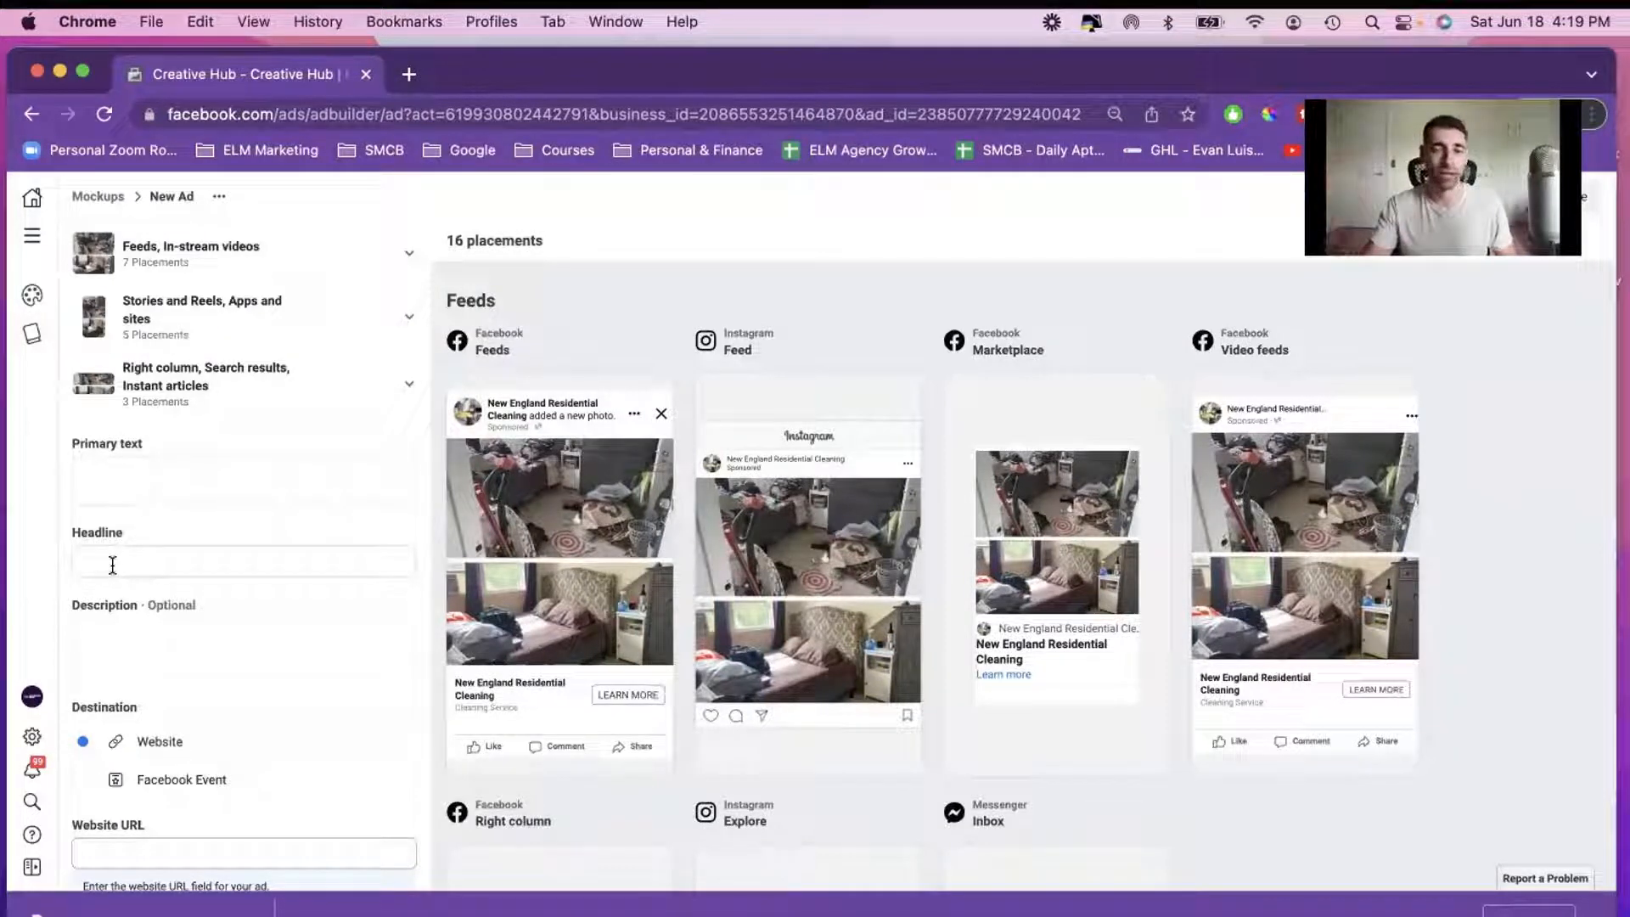
{"action": "scroll", "coordinate": [112, 564], "scroll_direction": "down", "scroll_amount": 4}
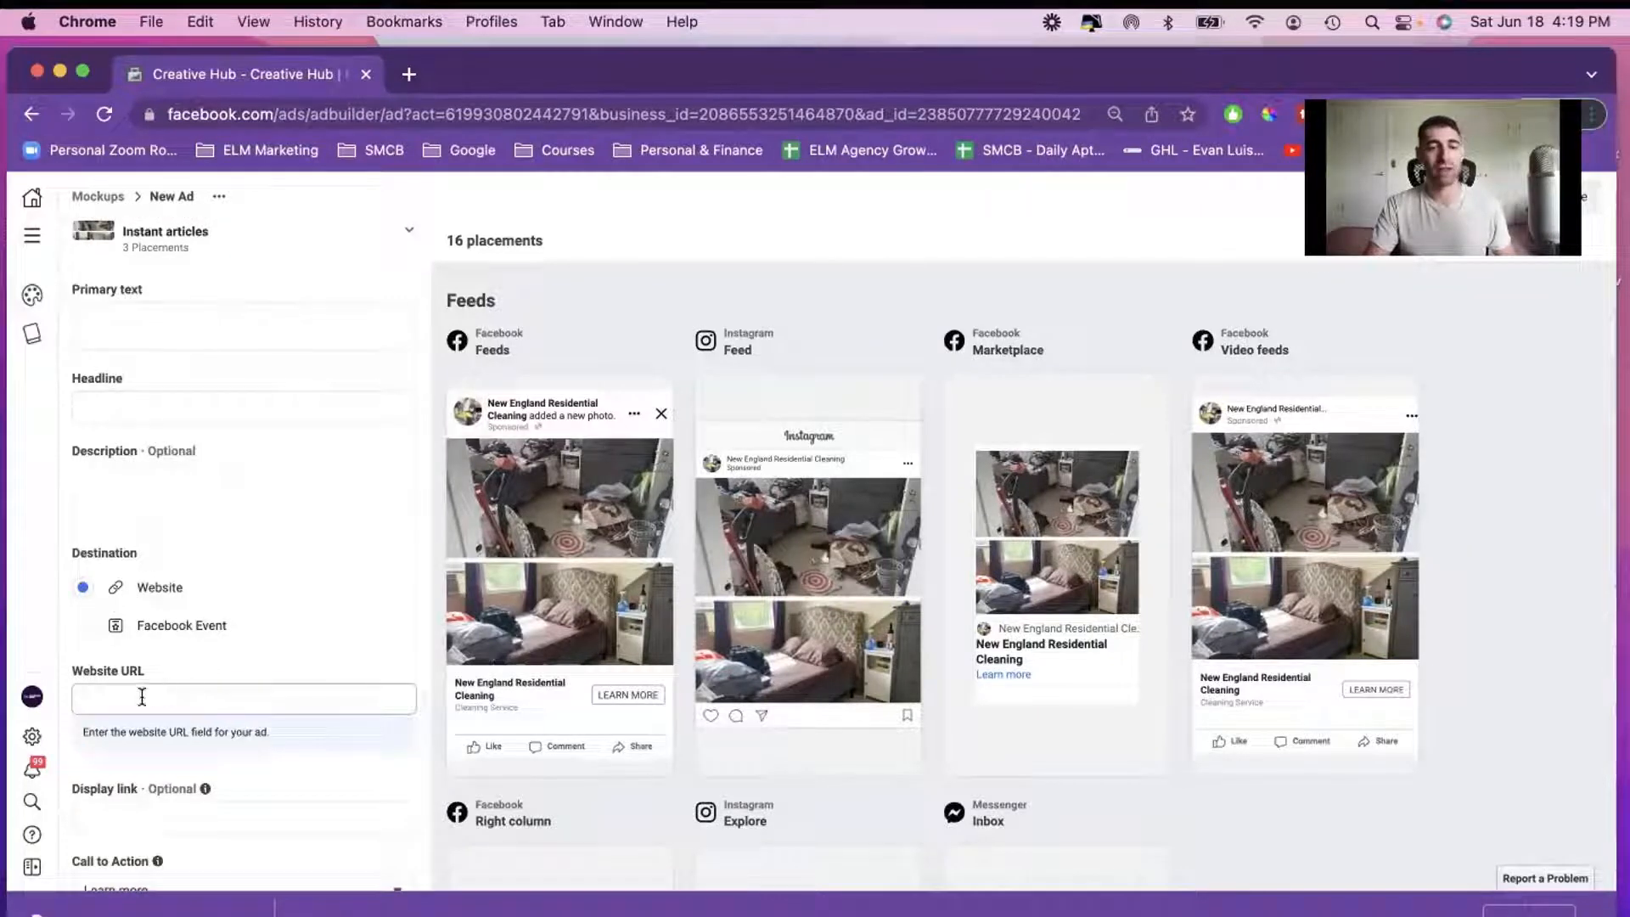
{"action": "scroll", "coordinate": [154, 699], "scroll_direction": "down", "scroll_amount": 2}
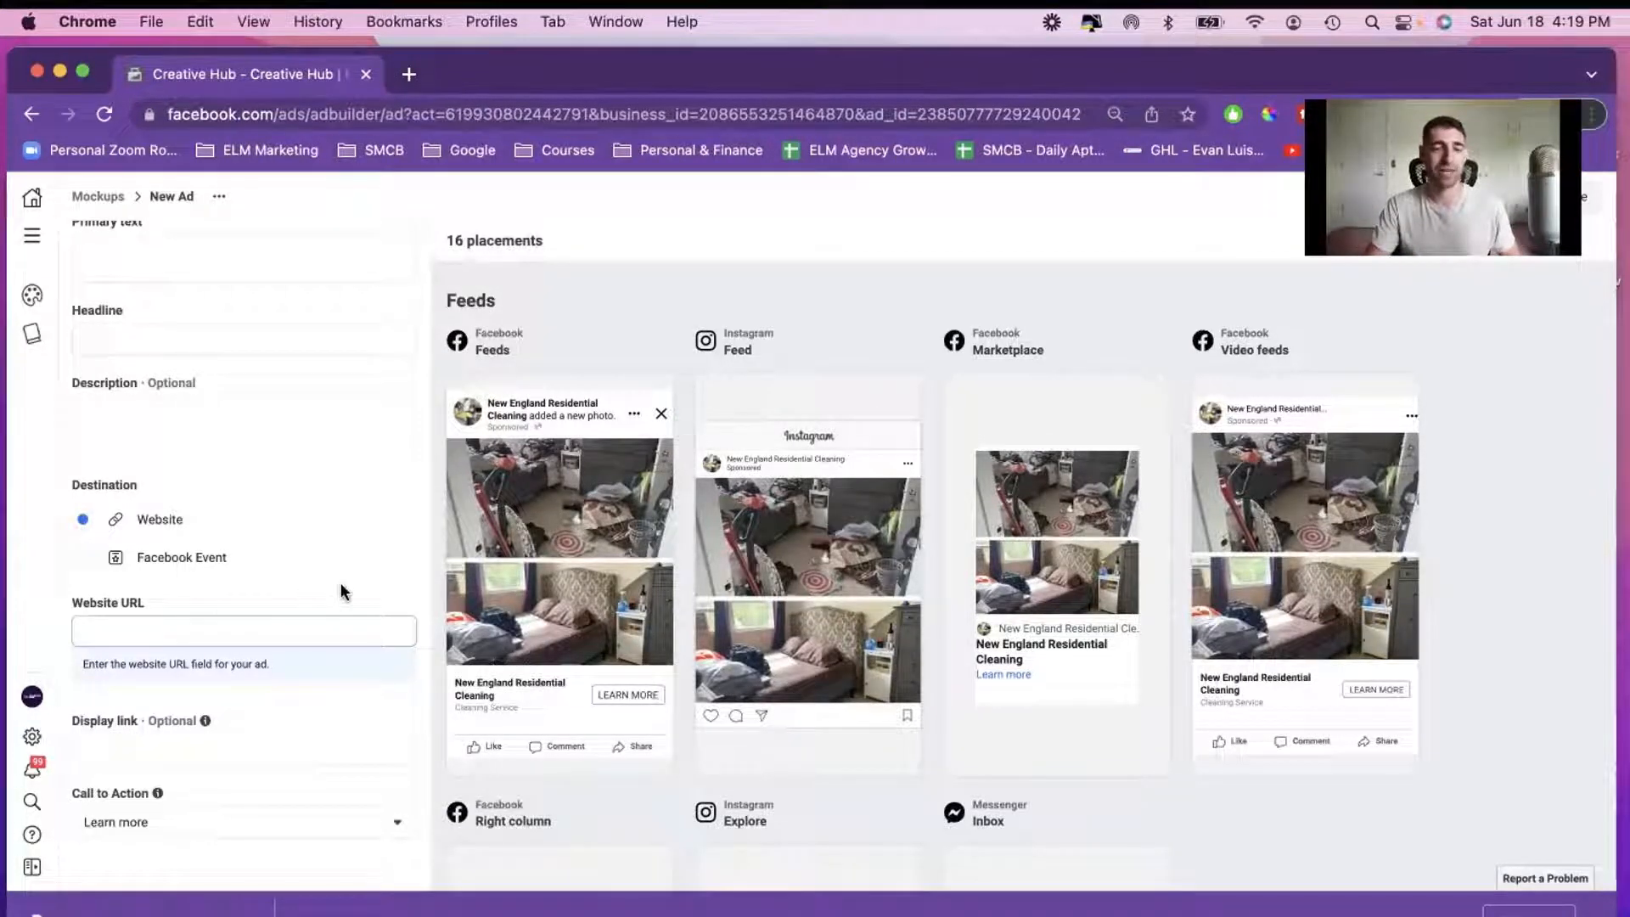
{"action": "scroll", "coordinate": [342, 594], "scroll_direction": "up", "scroll_amount": 10}
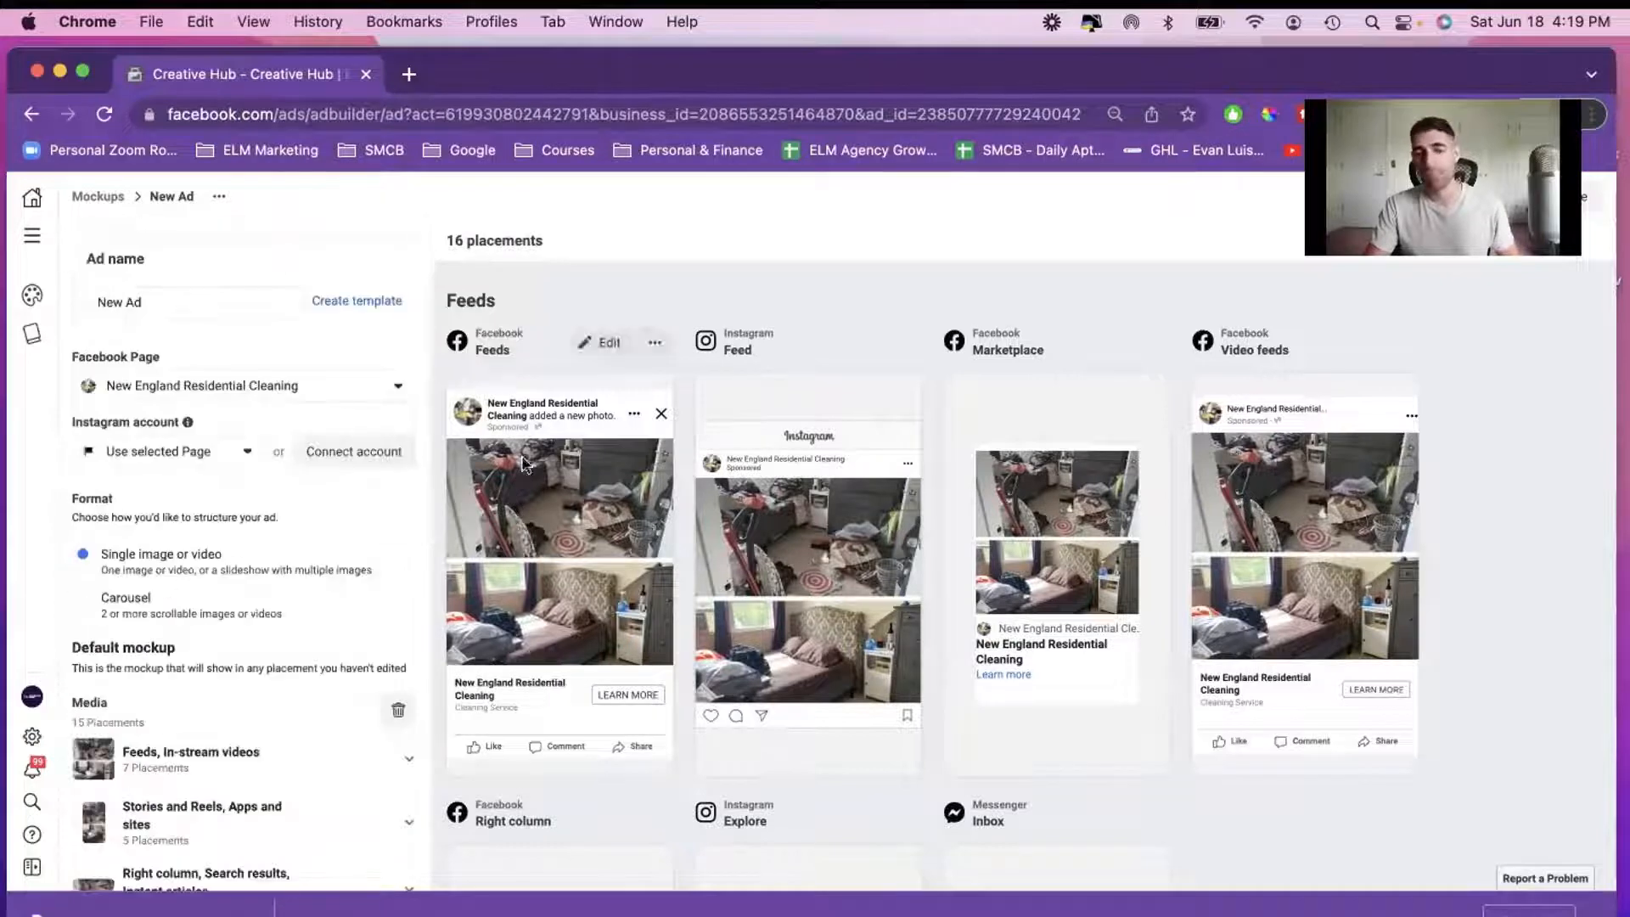
{"action": "left_click", "coordinate": [108, 202]}
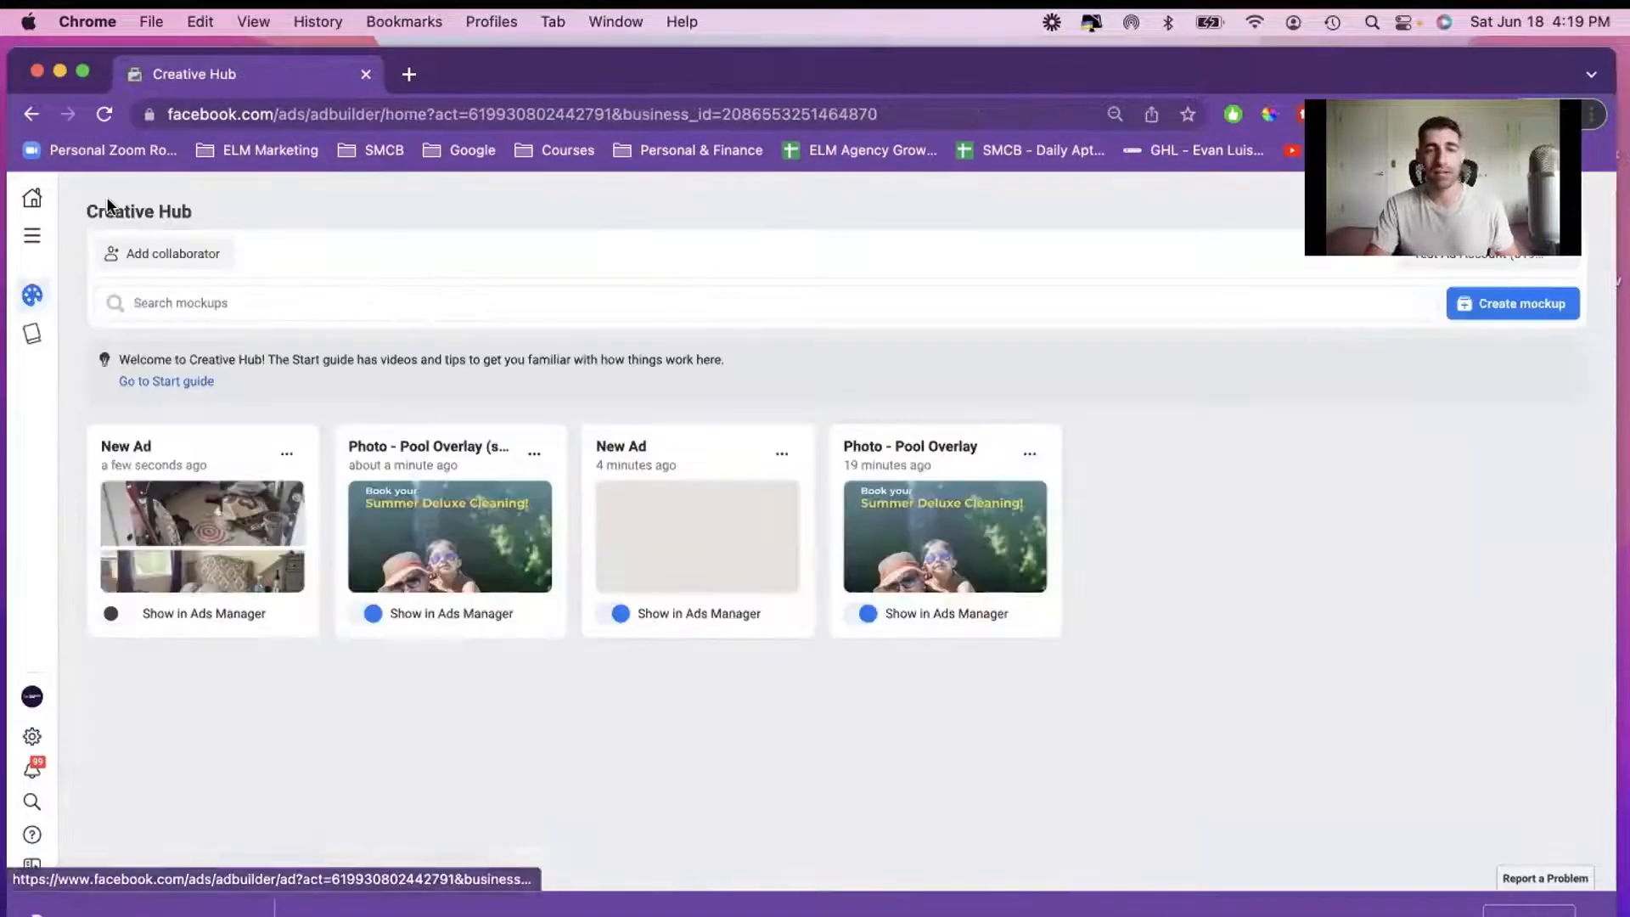
{"action": "left_click", "coordinate": [115, 618]}
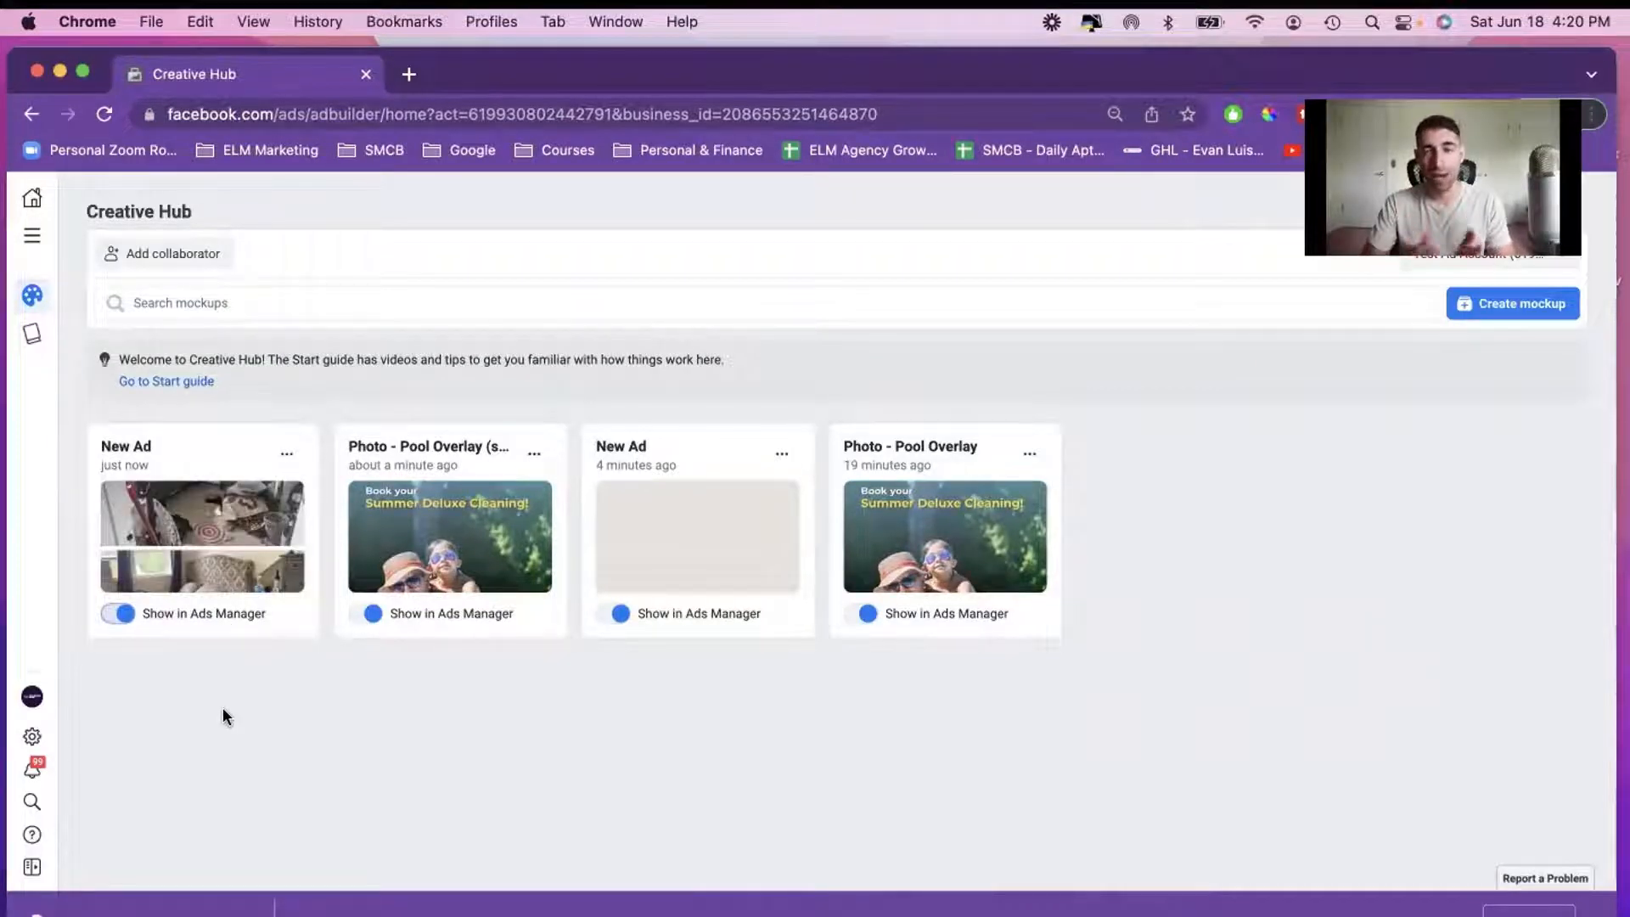
Switch to Ads Manager and create a new campaign with the Traffic objective
{"action": "left_click", "coordinate": [32, 235]}
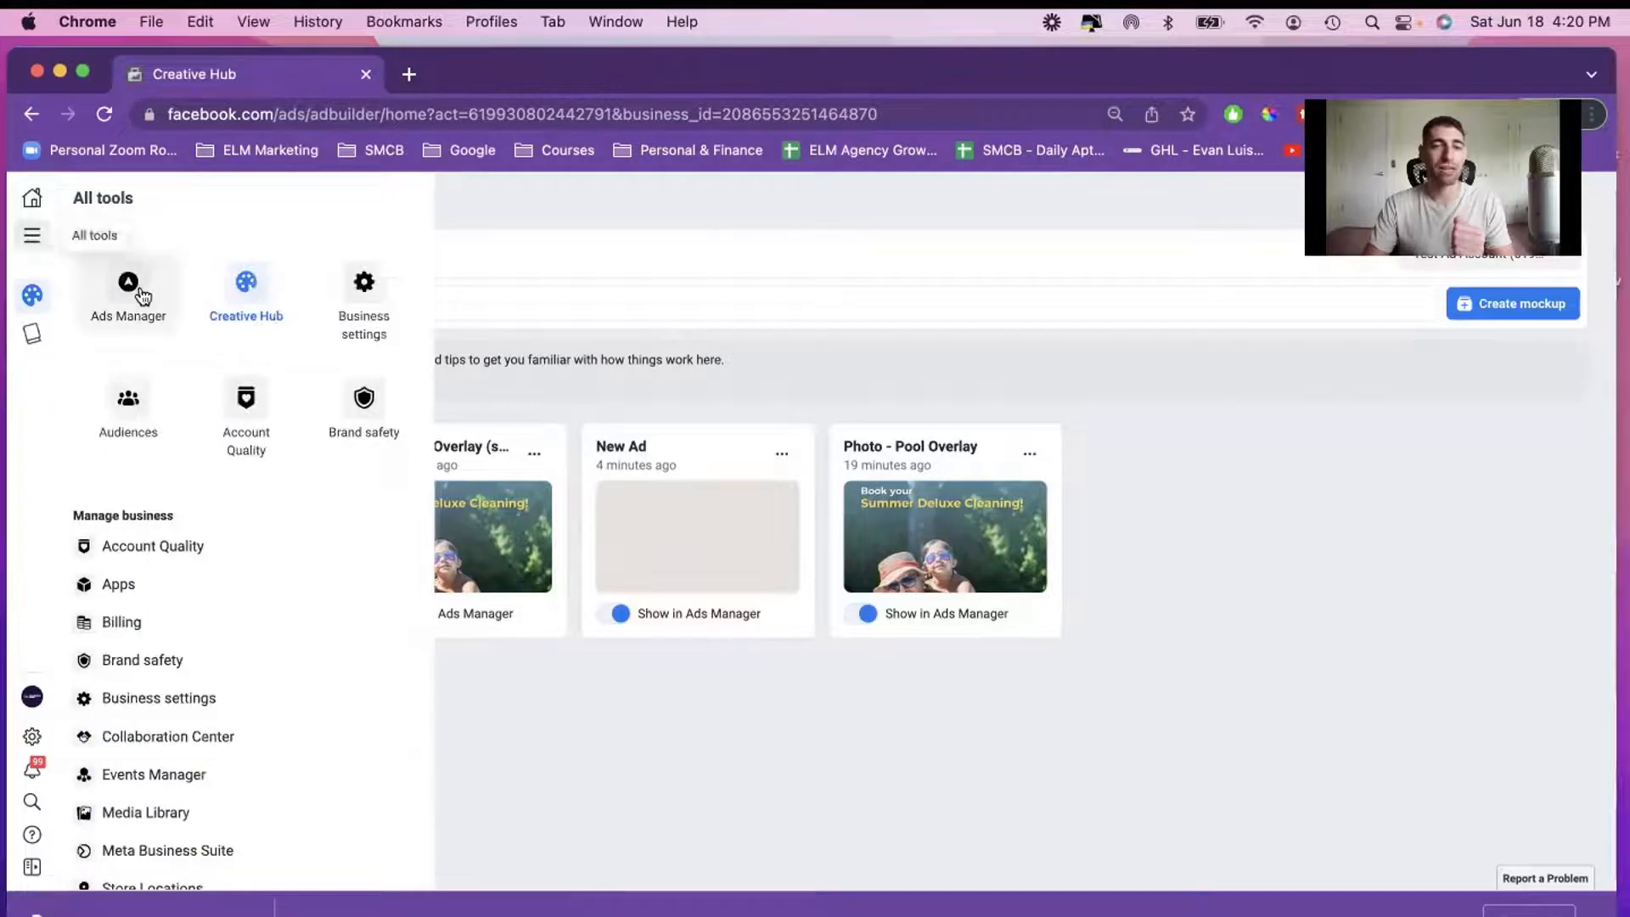
{"action": "left_click", "coordinate": [131, 289]}
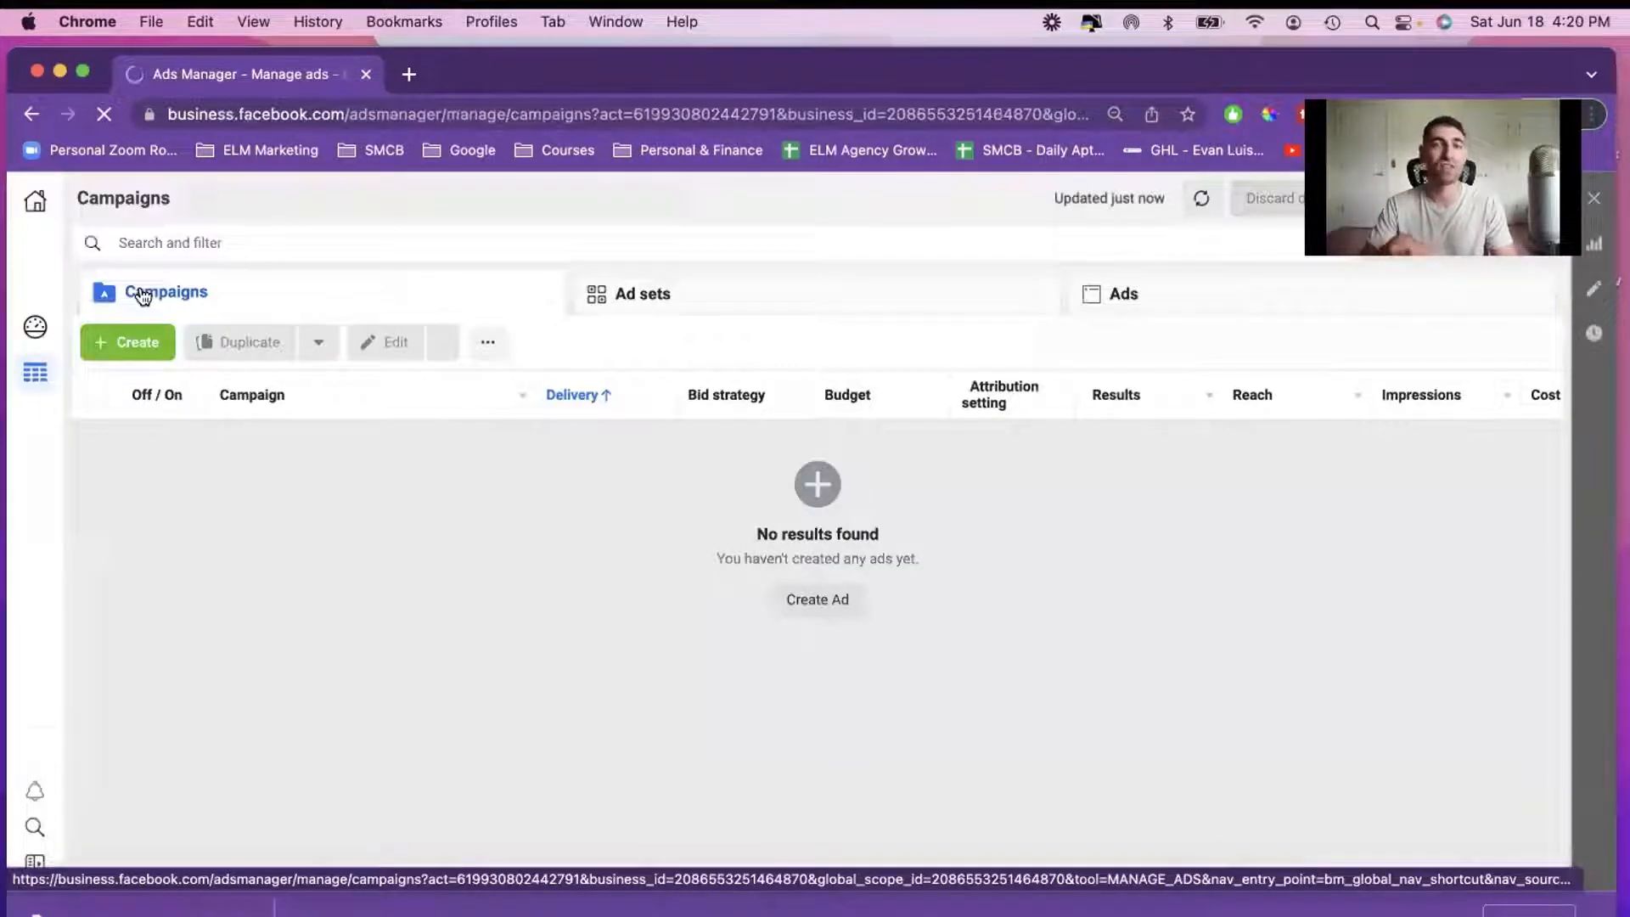
{"action": "left_click", "coordinate": [139, 339]}
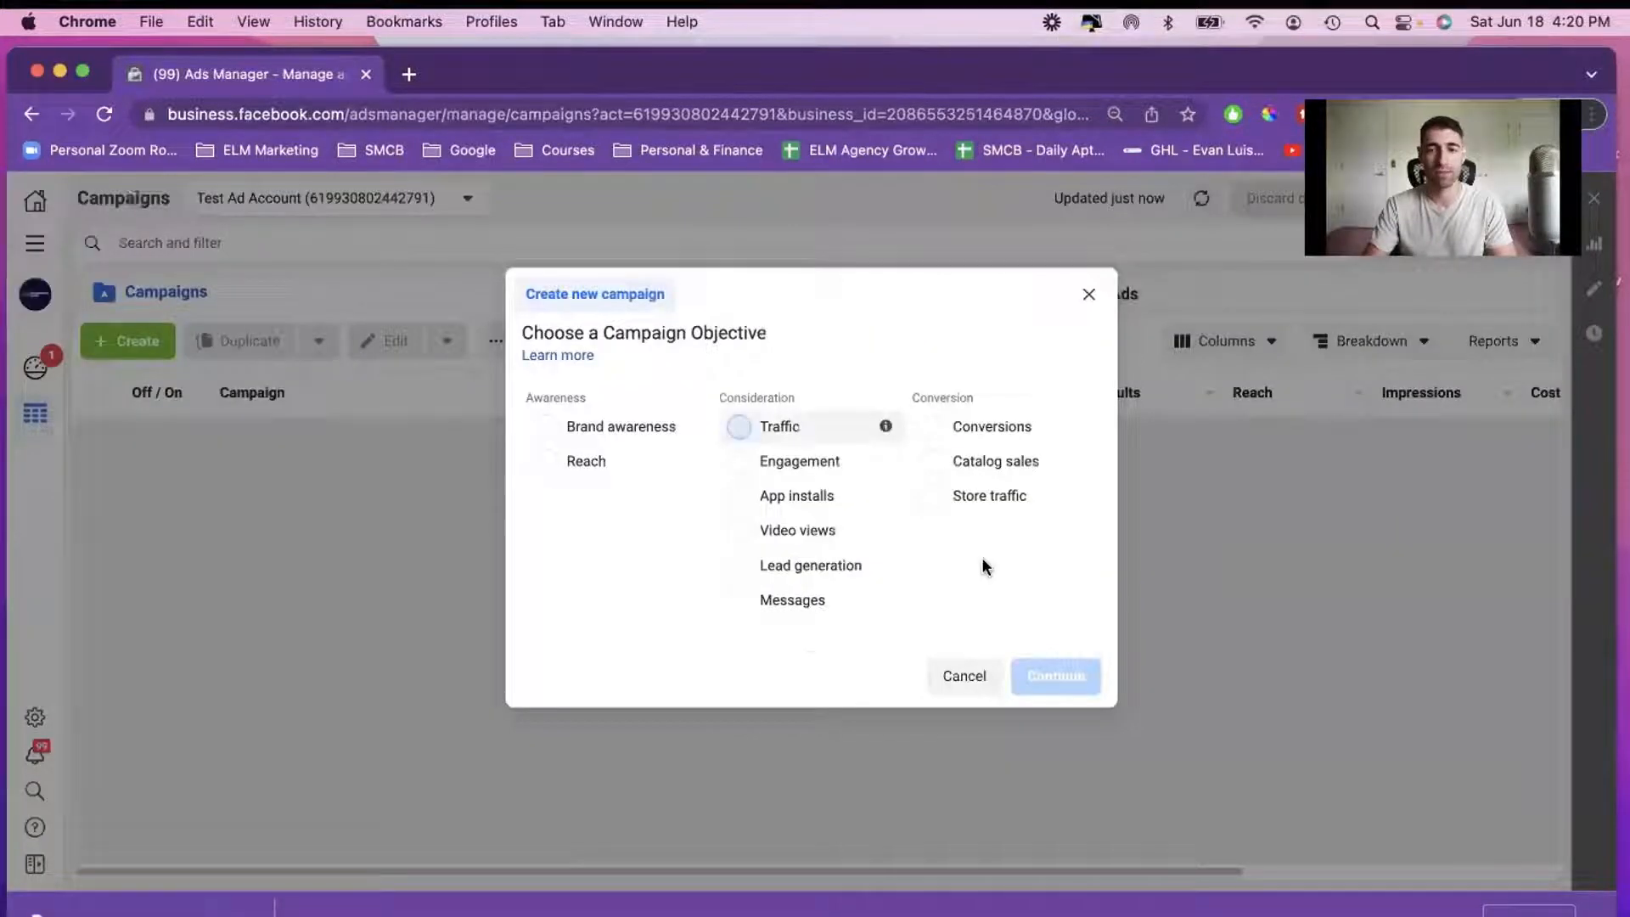
{"action": "left_click", "coordinate": [803, 430]}
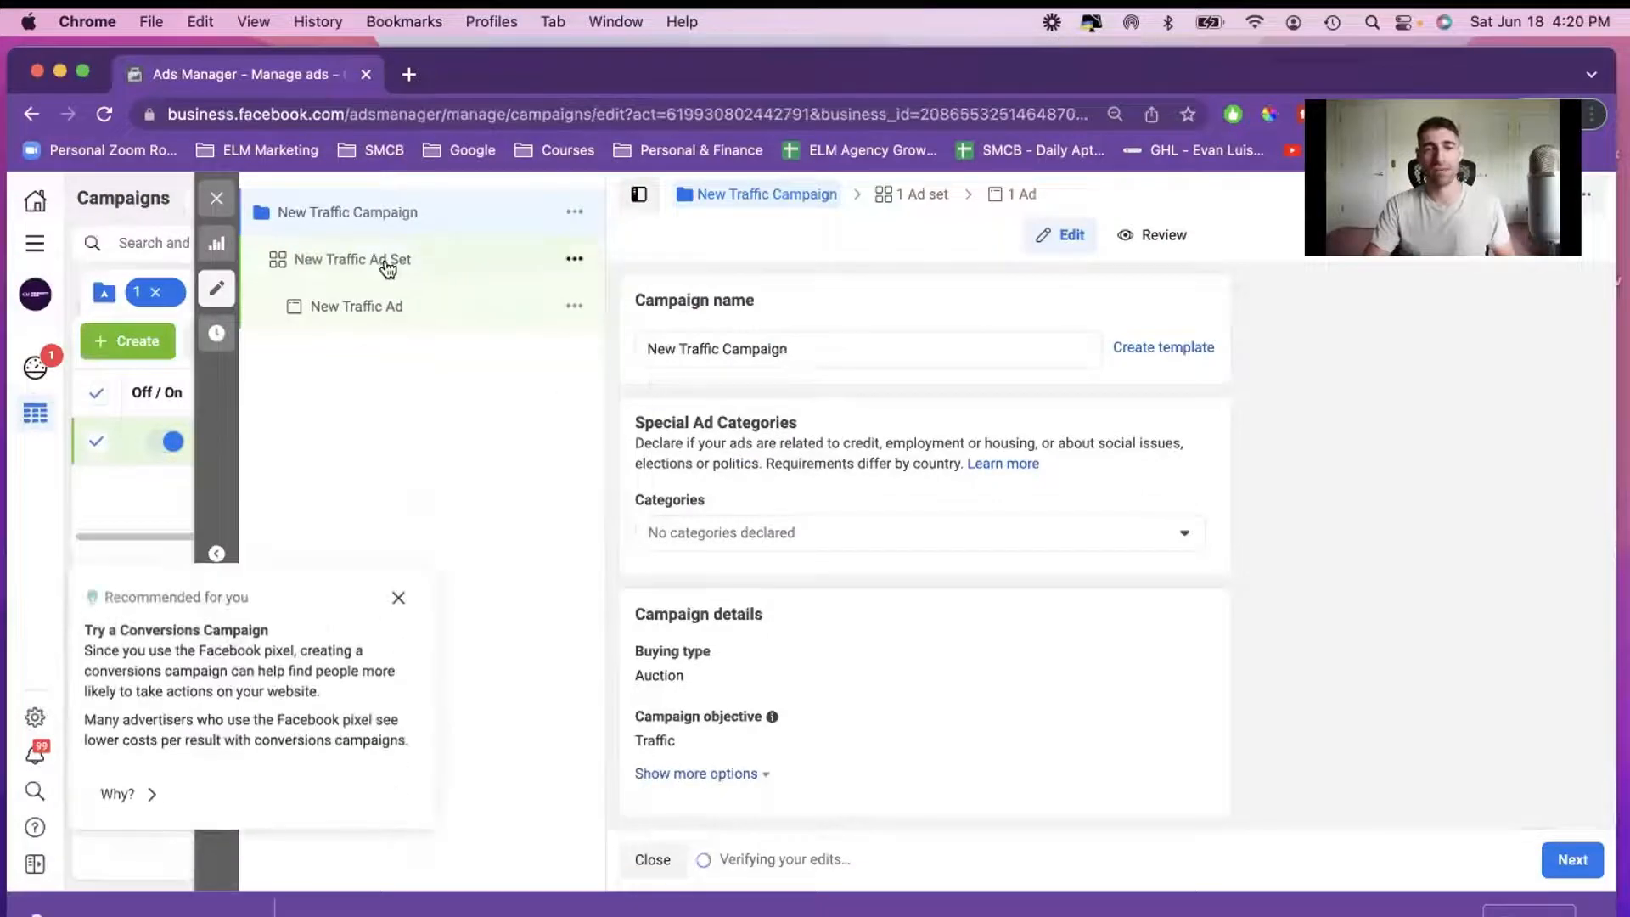
Open the New Traffic Ad Set and look through its optimization, audience and placement settings
{"action": "left_click", "coordinate": [387, 263]}
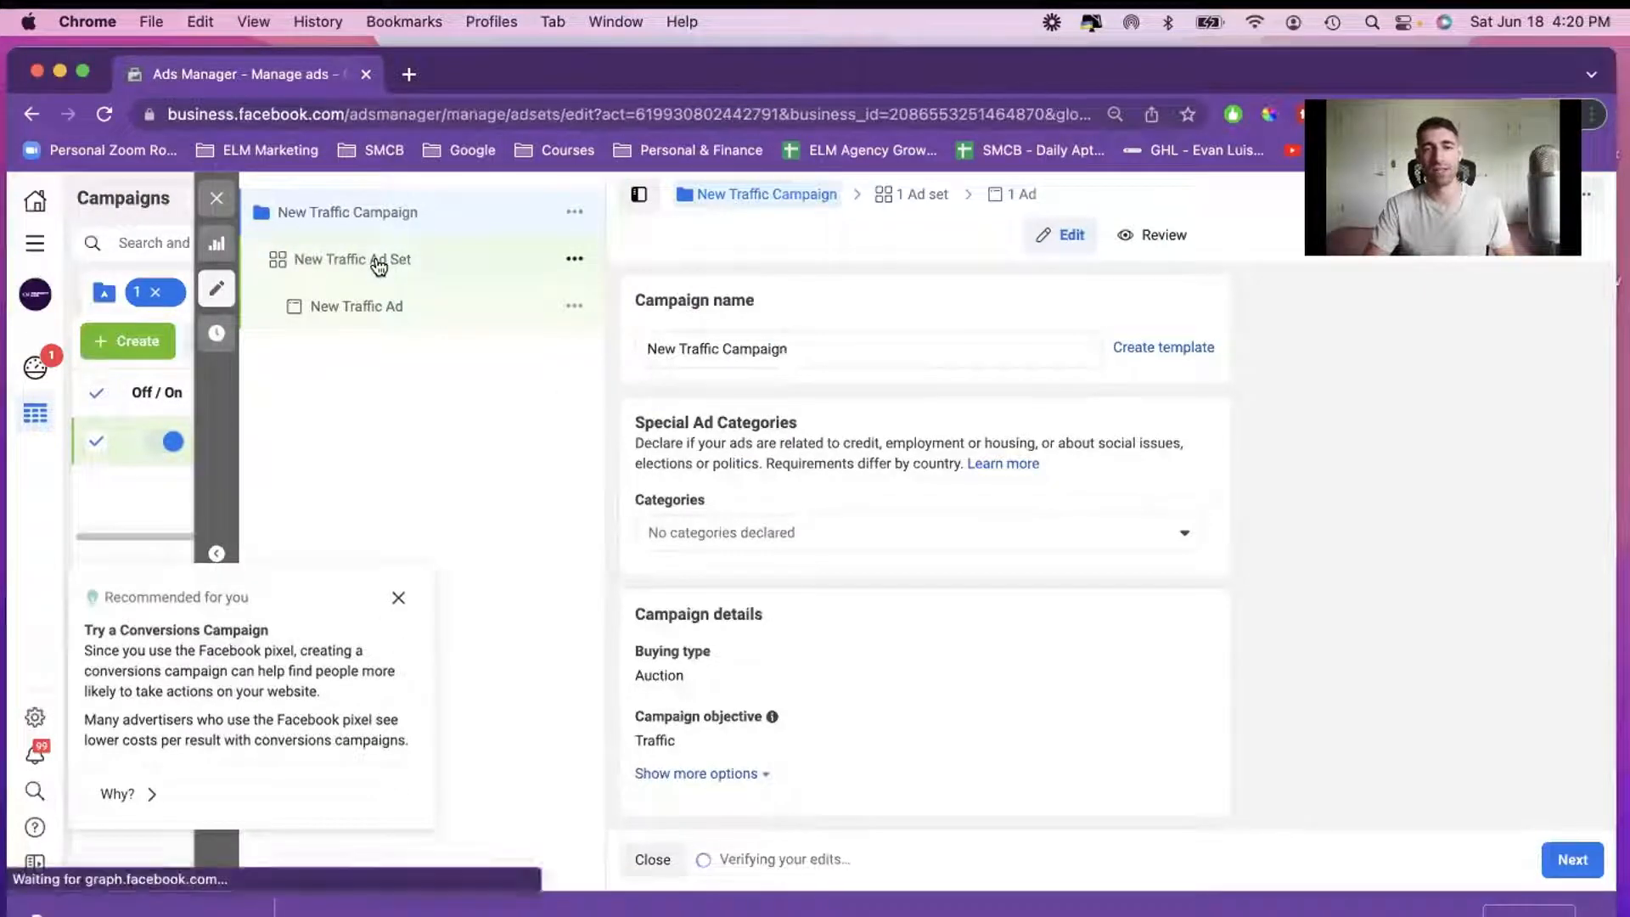
{"action": "scroll", "coordinate": [783, 465], "scroll_direction": "down", "scroll_amount": 10}
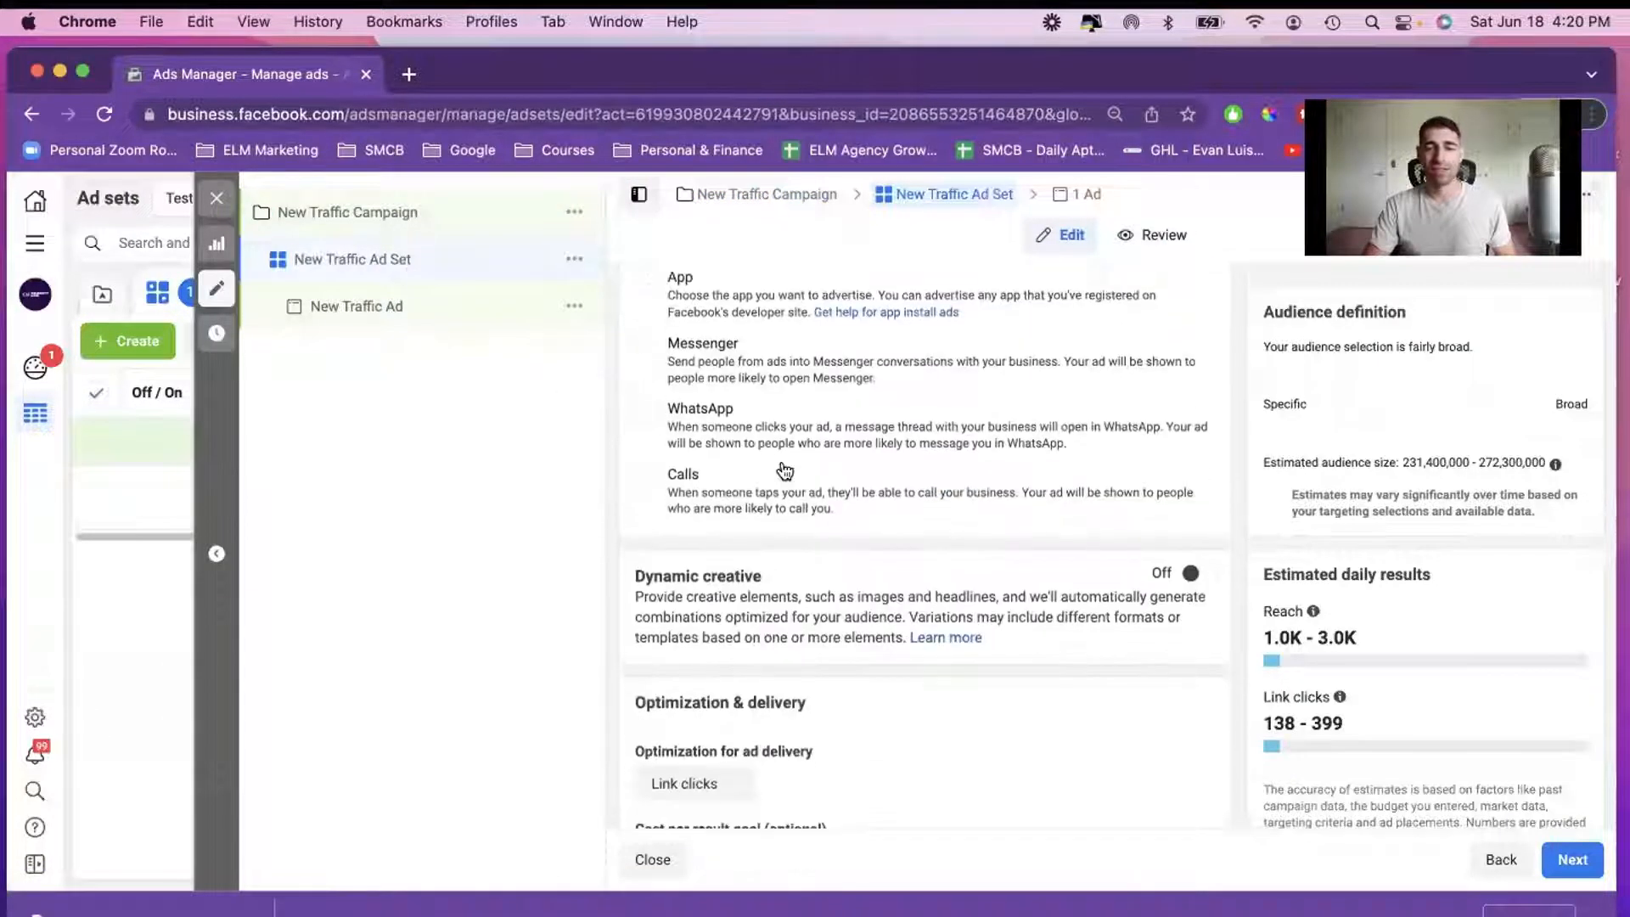
{"action": "scroll", "coordinate": [783, 463], "scroll_direction": "down", "scroll_amount": 10}
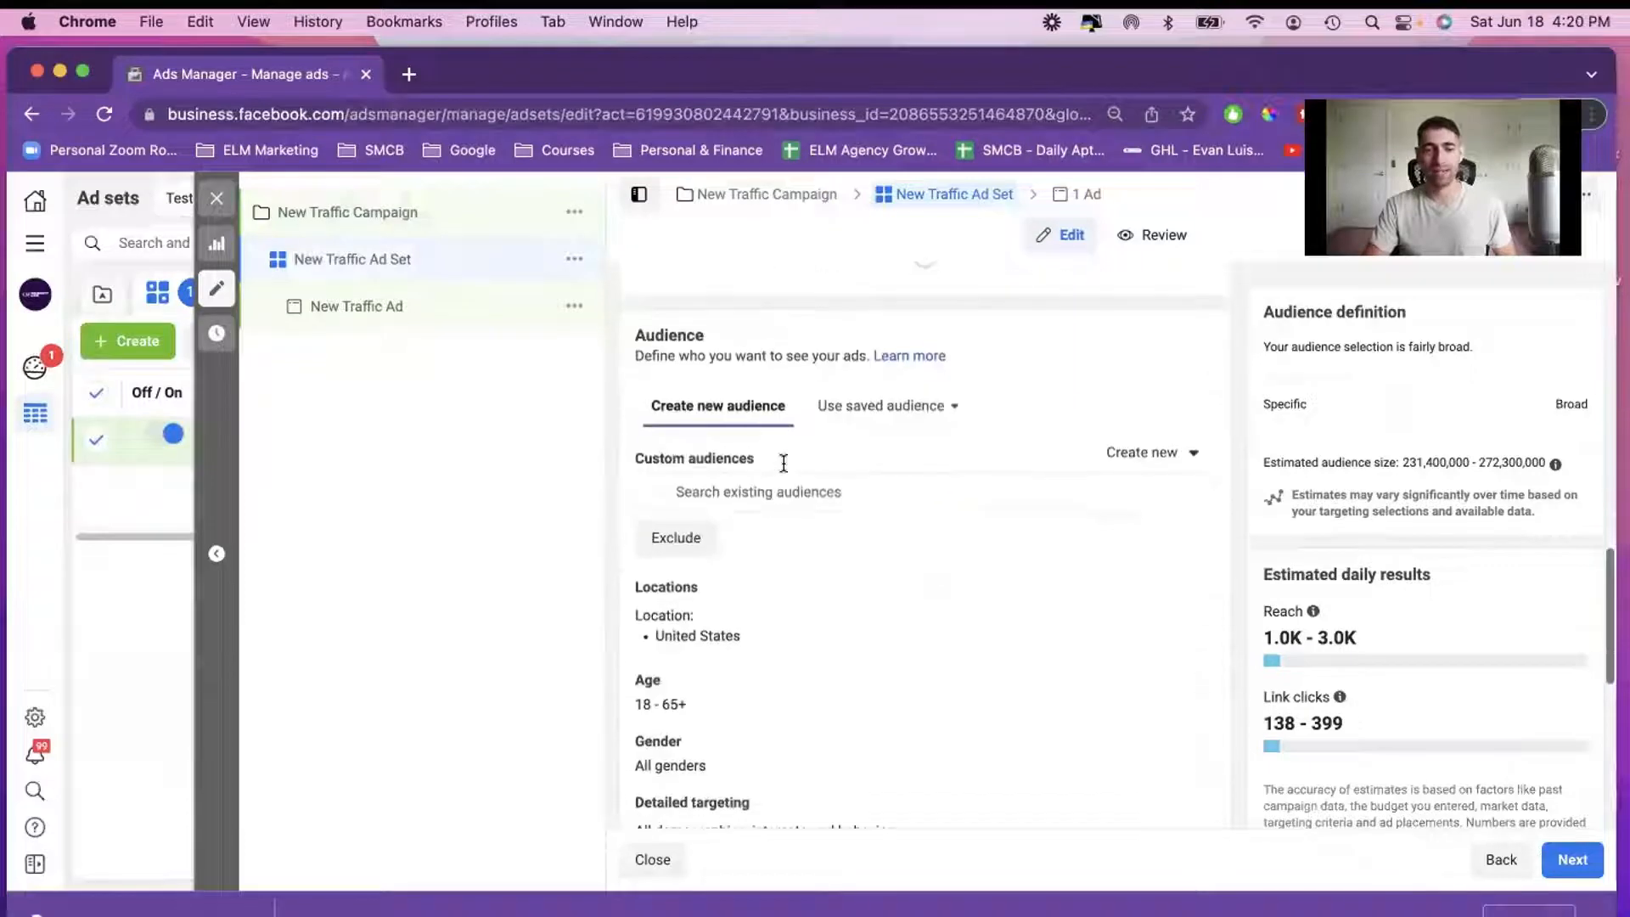
{"action": "scroll", "coordinate": [782, 466], "scroll_direction": "down", "scroll_amount": 1}
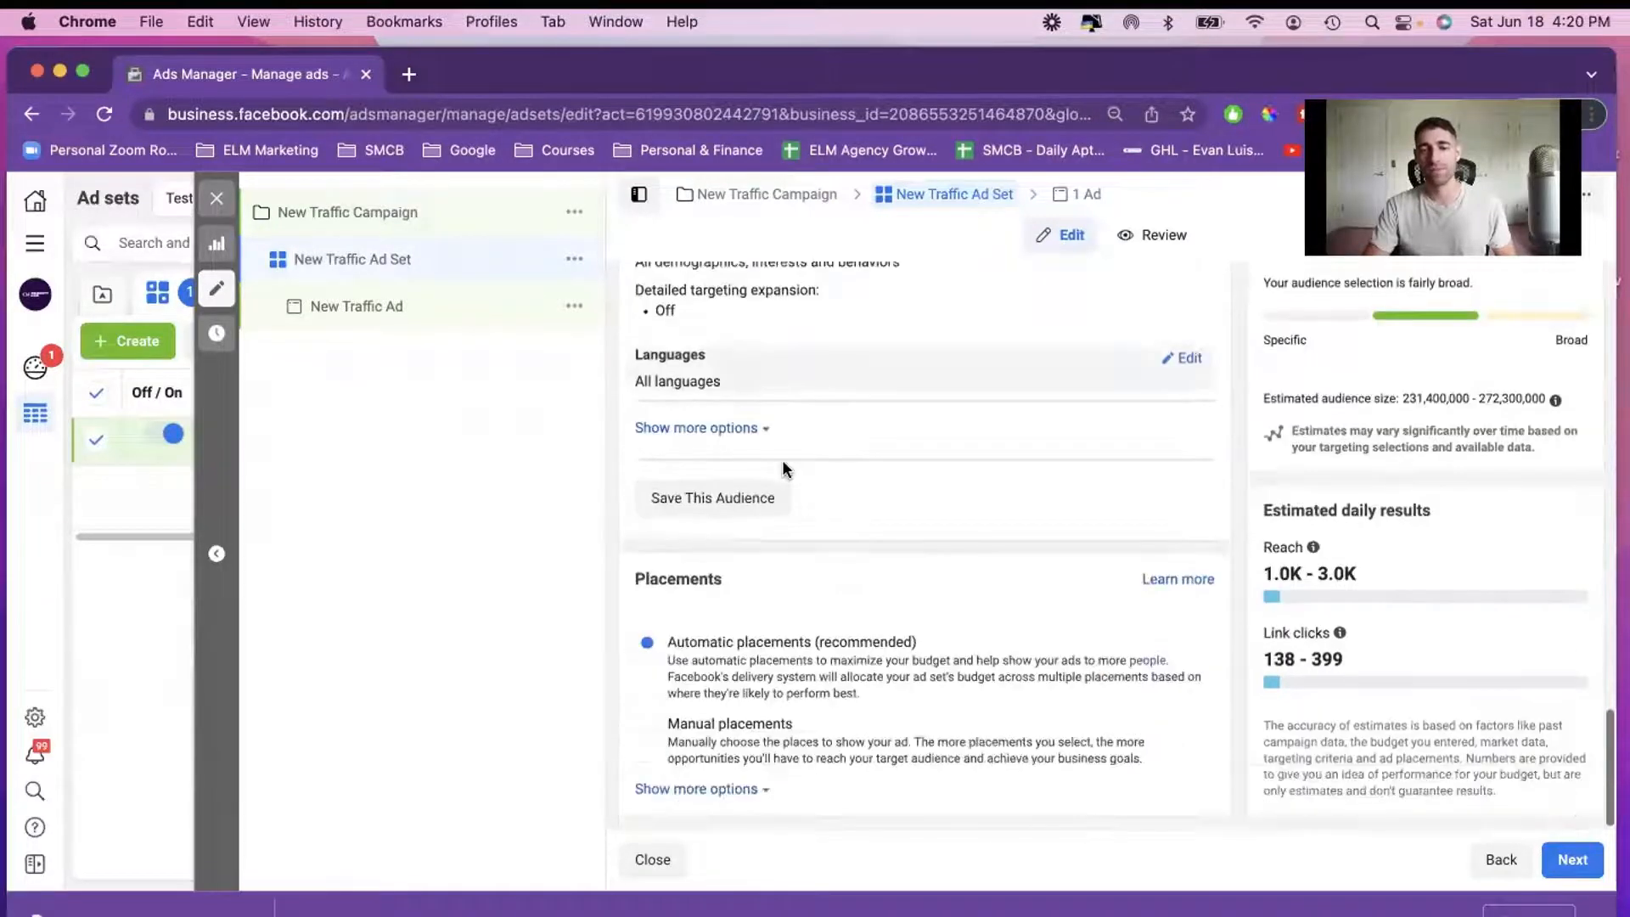
{"action": "scroll", "coordinate": [849, 571], "scroll_direction": "up", "scroll_amount": 6}
{"action": "scroll", "coordinate": [860, 560], "scroll_direction": "up", "scroll_amount": 8}
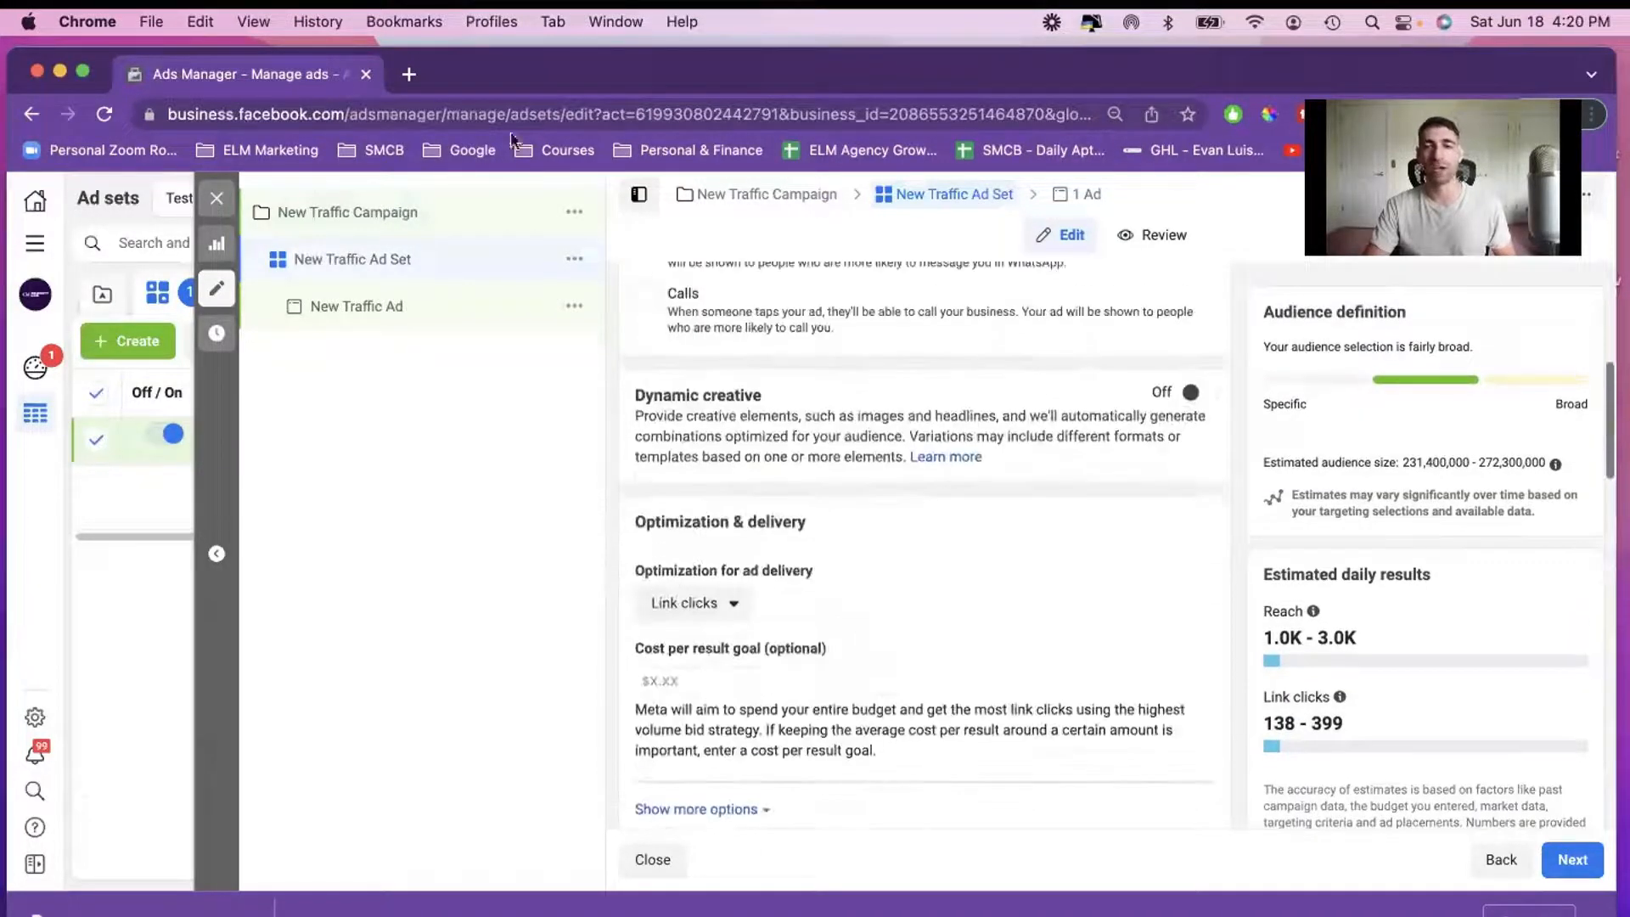
In the New Traffic Ad, set the ad setup to Use Creative Hub mockup and load the "Photo - Pool Overlay" mockup
{"action": "left_click", "coordinate": [339, 309]}
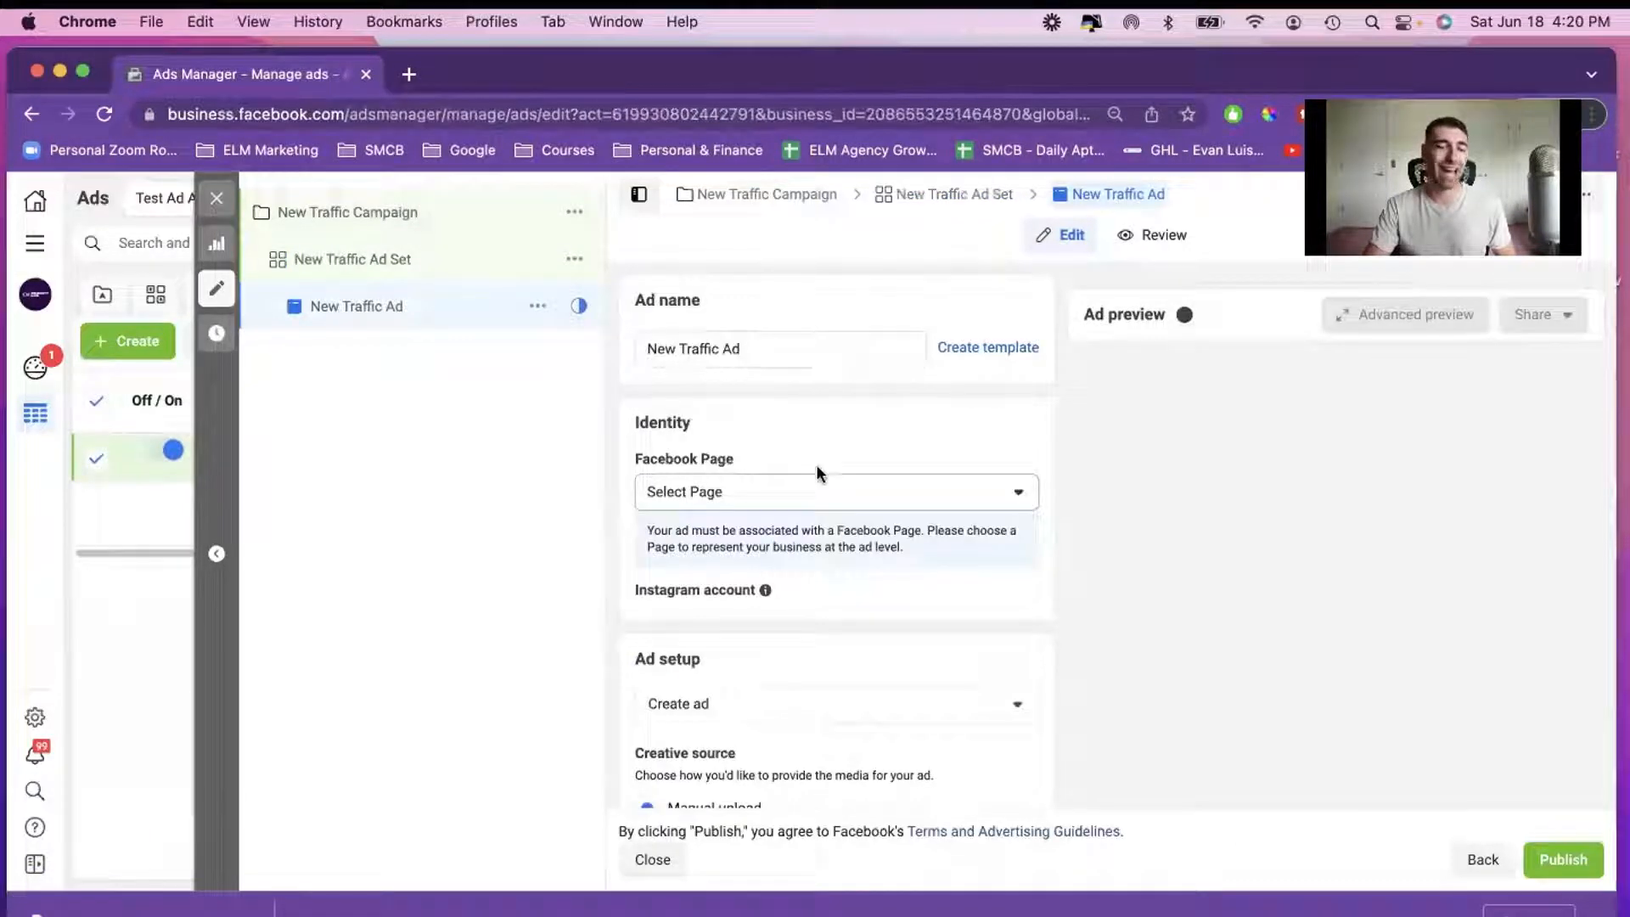
{"action": "scroll", "coordinate": [842, 431], "scroll_direction": "down", "scroll_amount": 6}
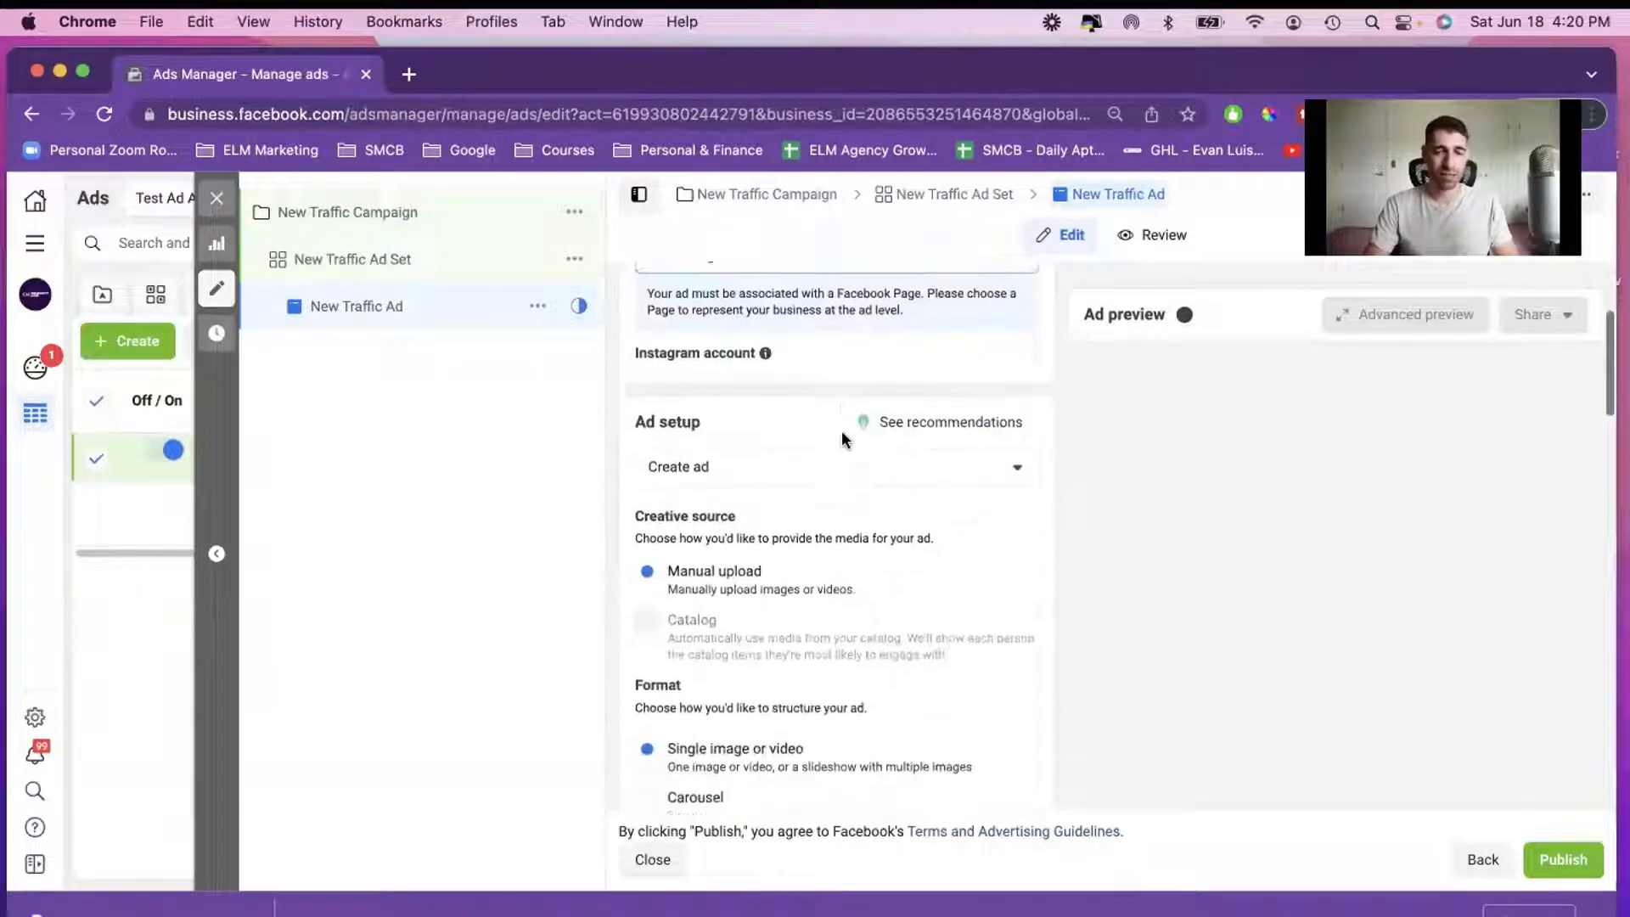
{"action": "scroll", "coordinate": [843, 431], "scroll_direction": "down", "scroll_amount": 8}
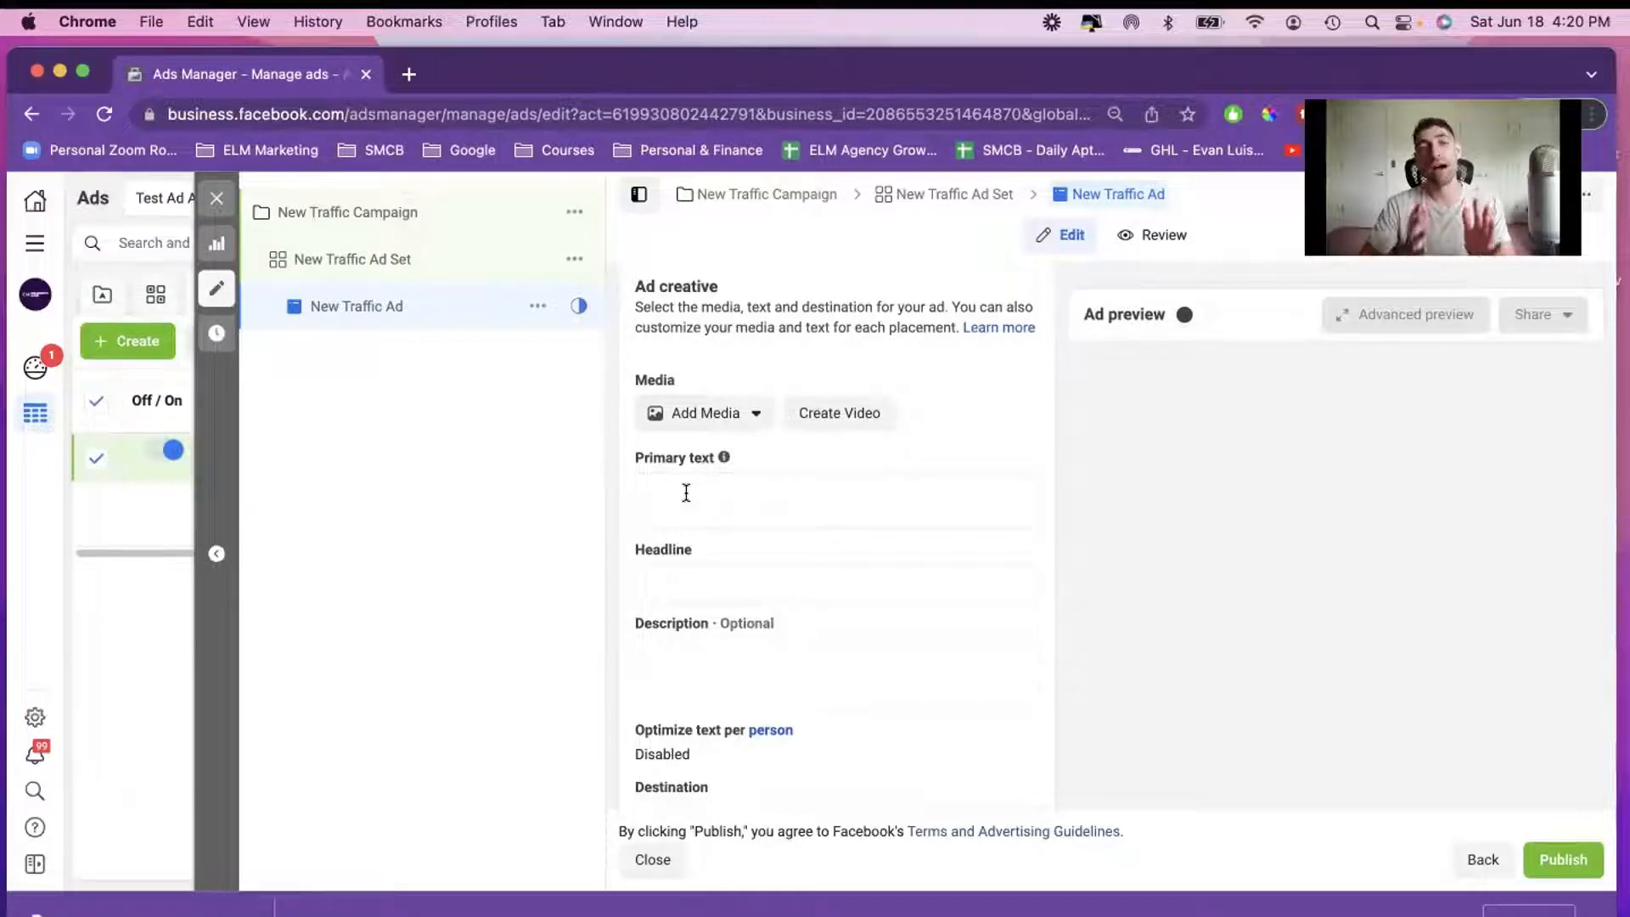
{"action": "scroll", "coordinate": [687, 492], "scroll_direction": "up", "scroll_amount": 5}
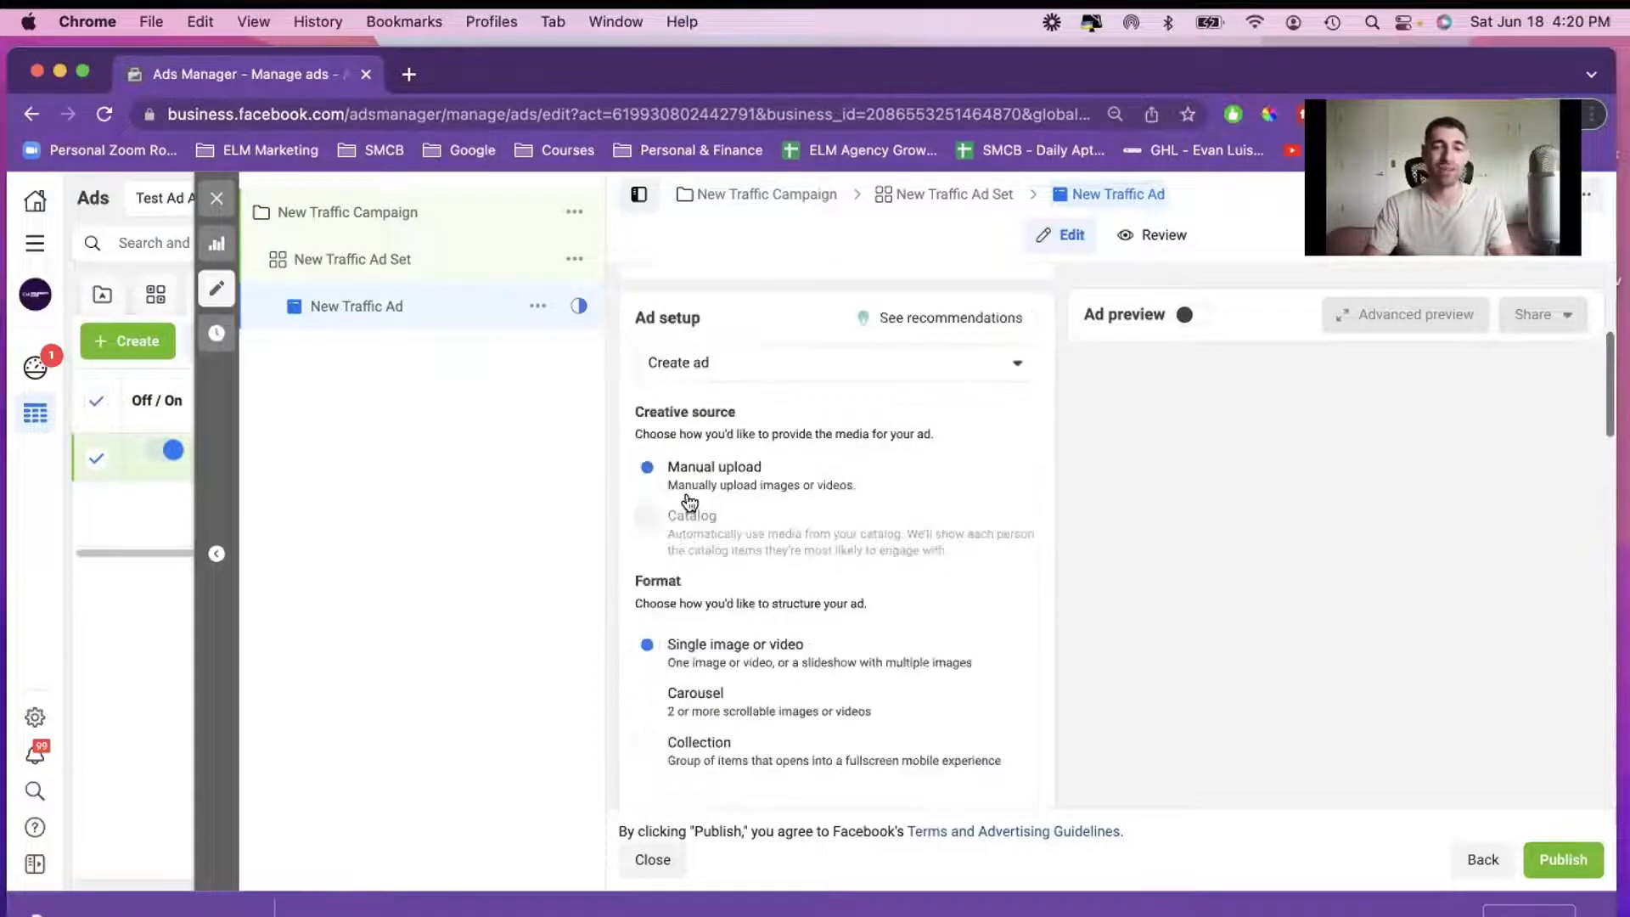
{"action": "right_click", "coordinate": [749, 373]}
{"action": "left_click", "coordinate": [677, 315]}
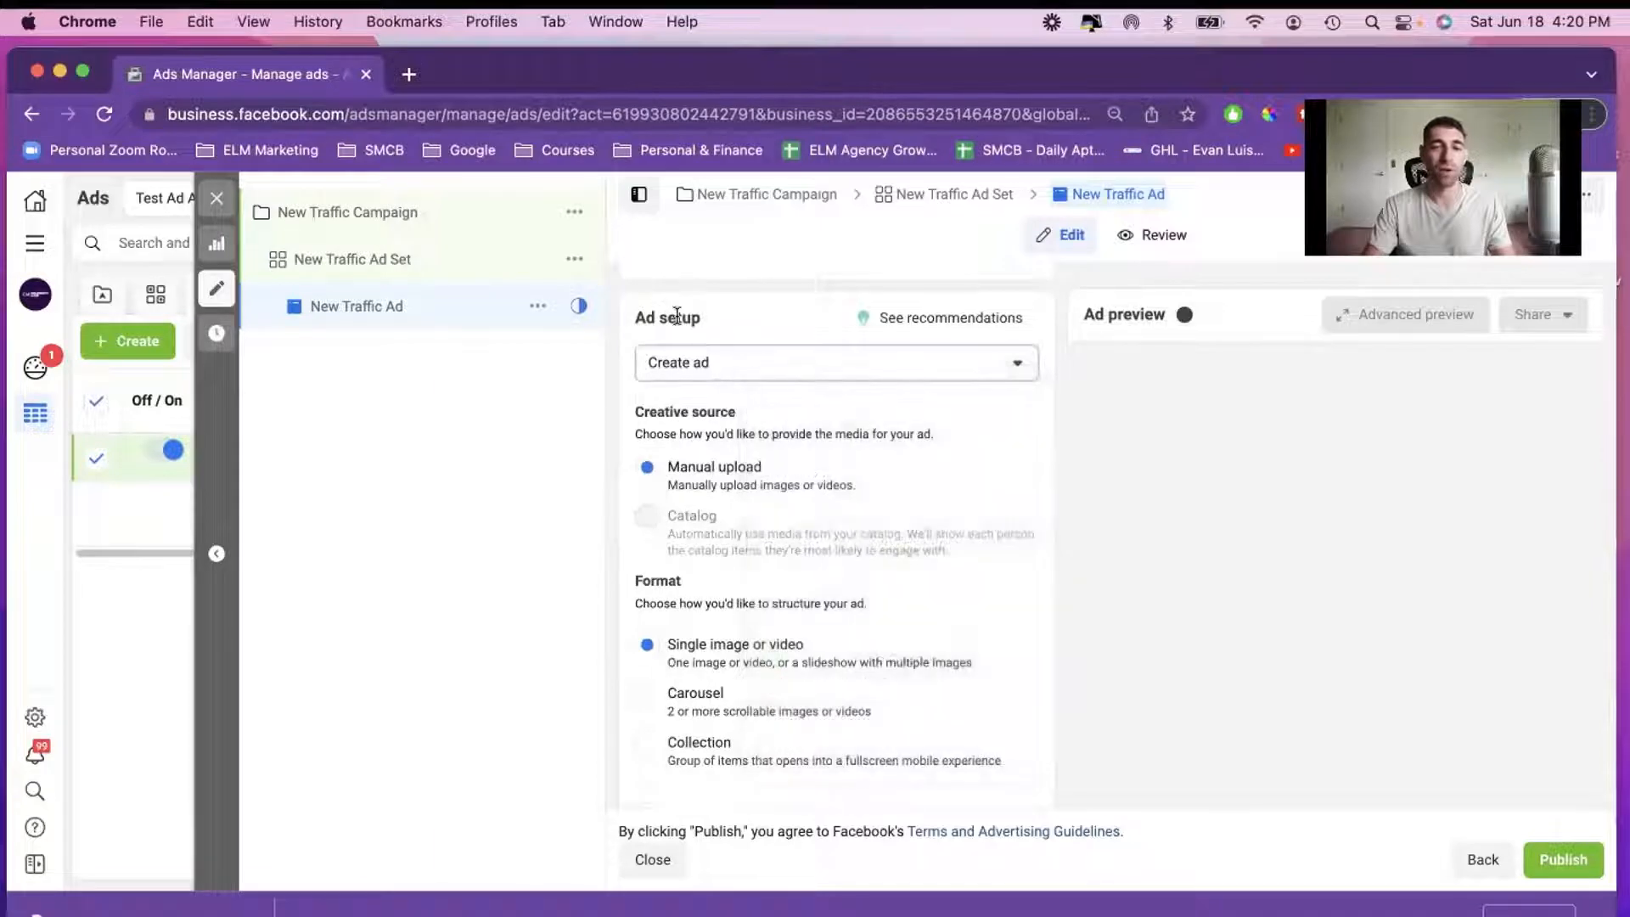
{"action": "left_click", "coordinate": [720, 362]}
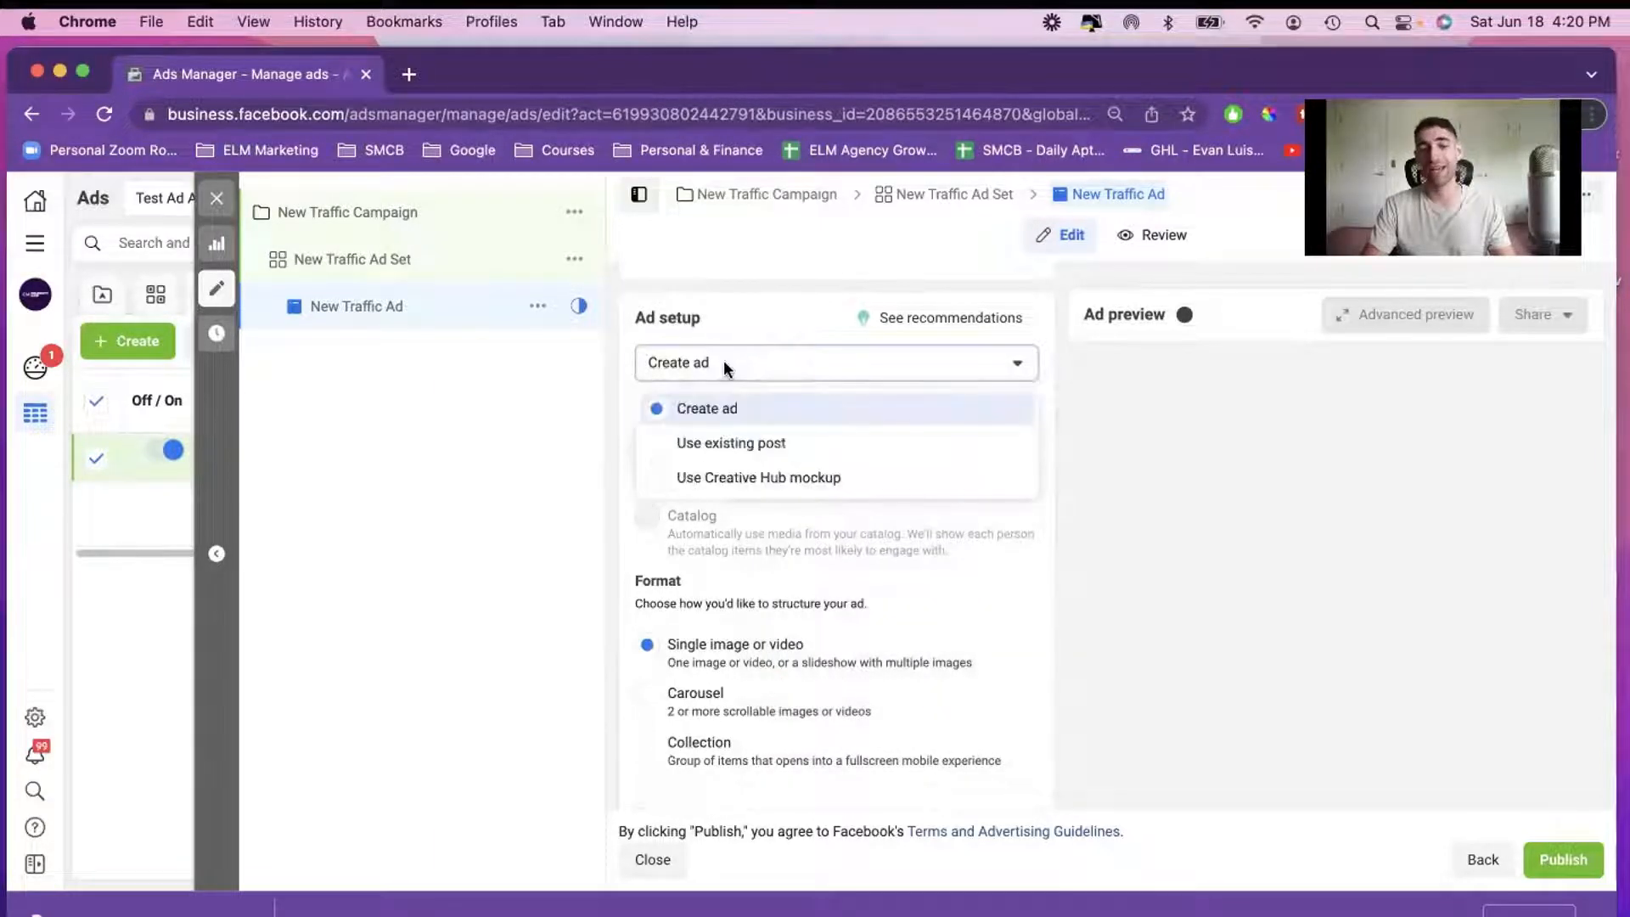
{"action": "left_click", "coordinate": [685, 479]}
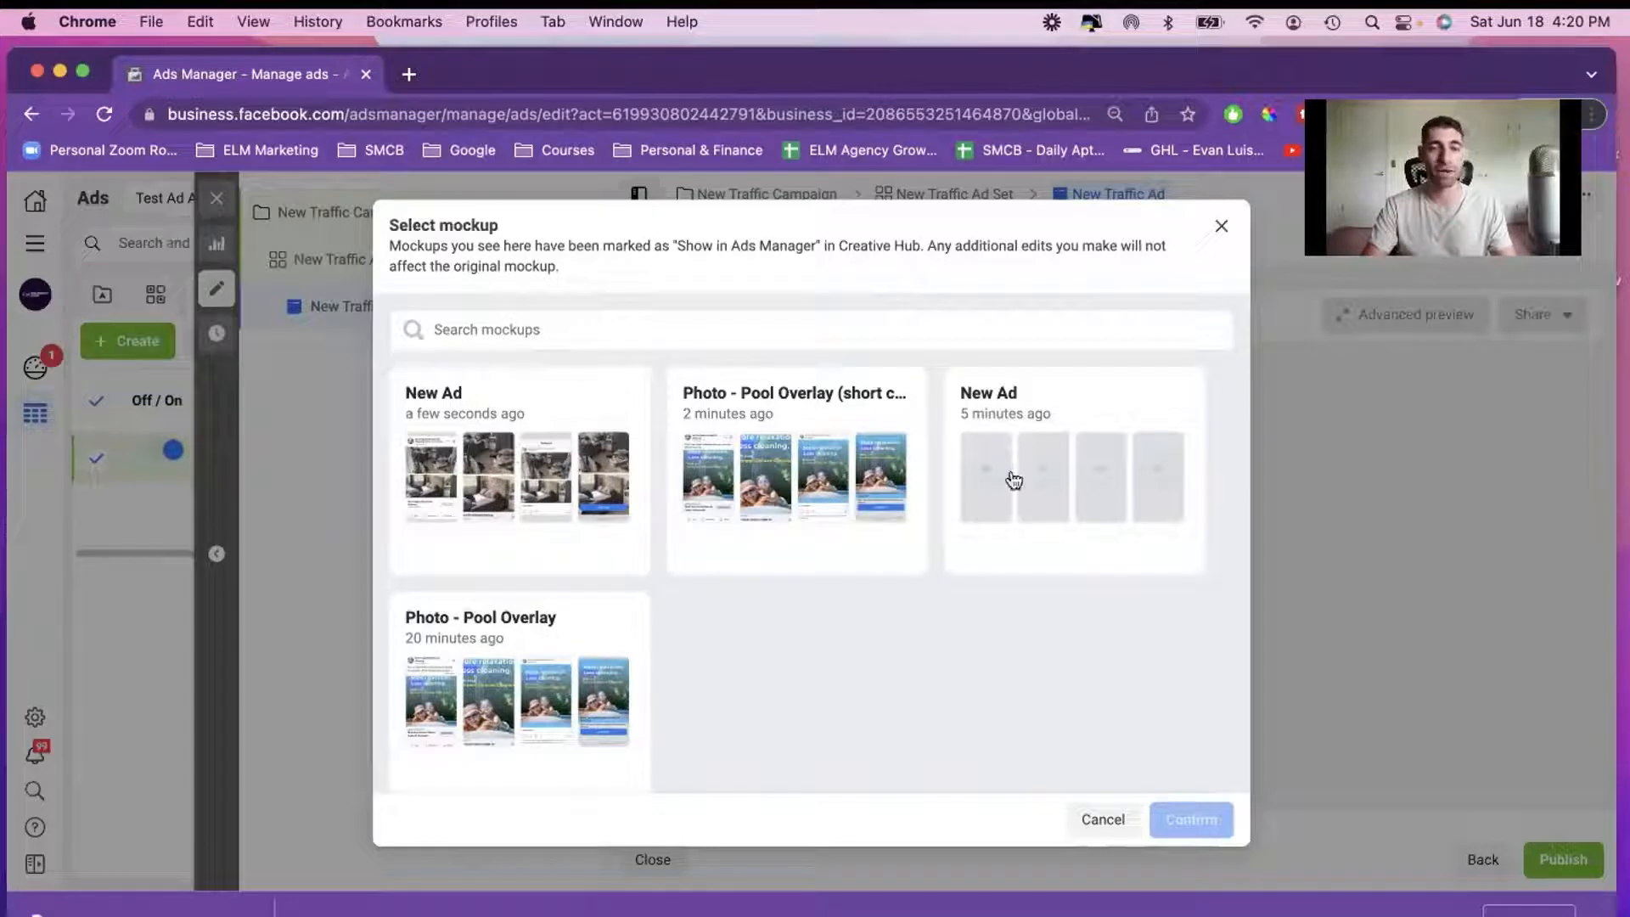
{"action": "left_click", "coordinate": [519, 703]}
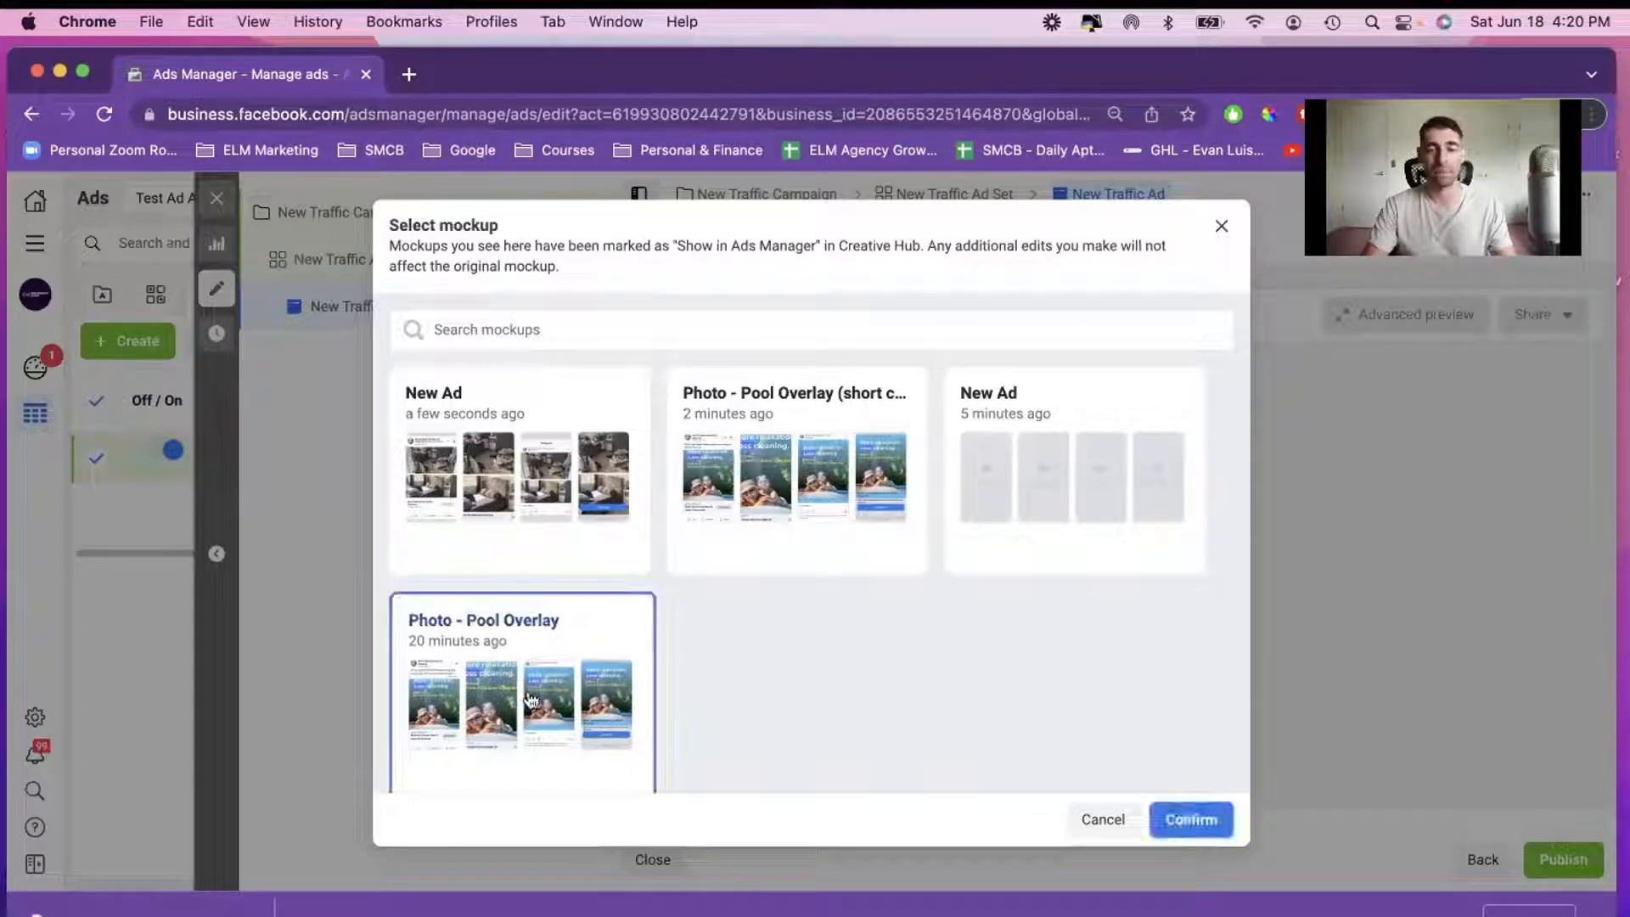
{"action": "left_click", "coordinate": [1183, 817]}
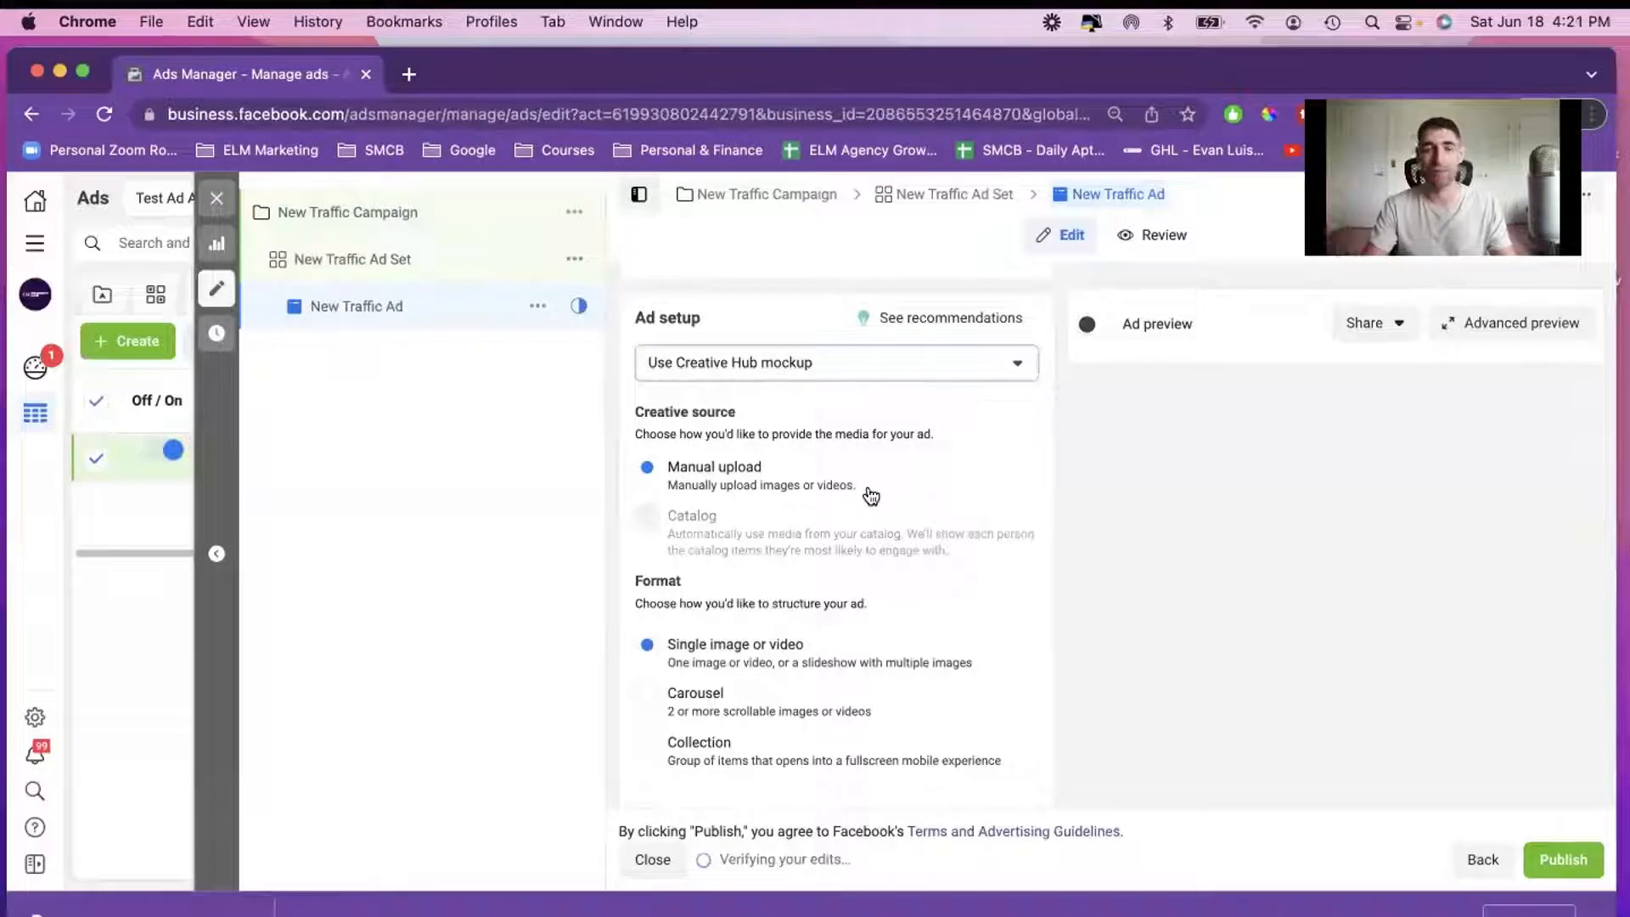
Check the imported media, primary text, headline, description, website URL and call to action, and publish the ad
{"action": "scroll", "coordinate": [872, 495], "scroll_direction": "down", "scroll_amount": 6}
{"action": "scroll", "coordinate": [871, 495], "scroll_direction": "down", "scroll_amount": 5}
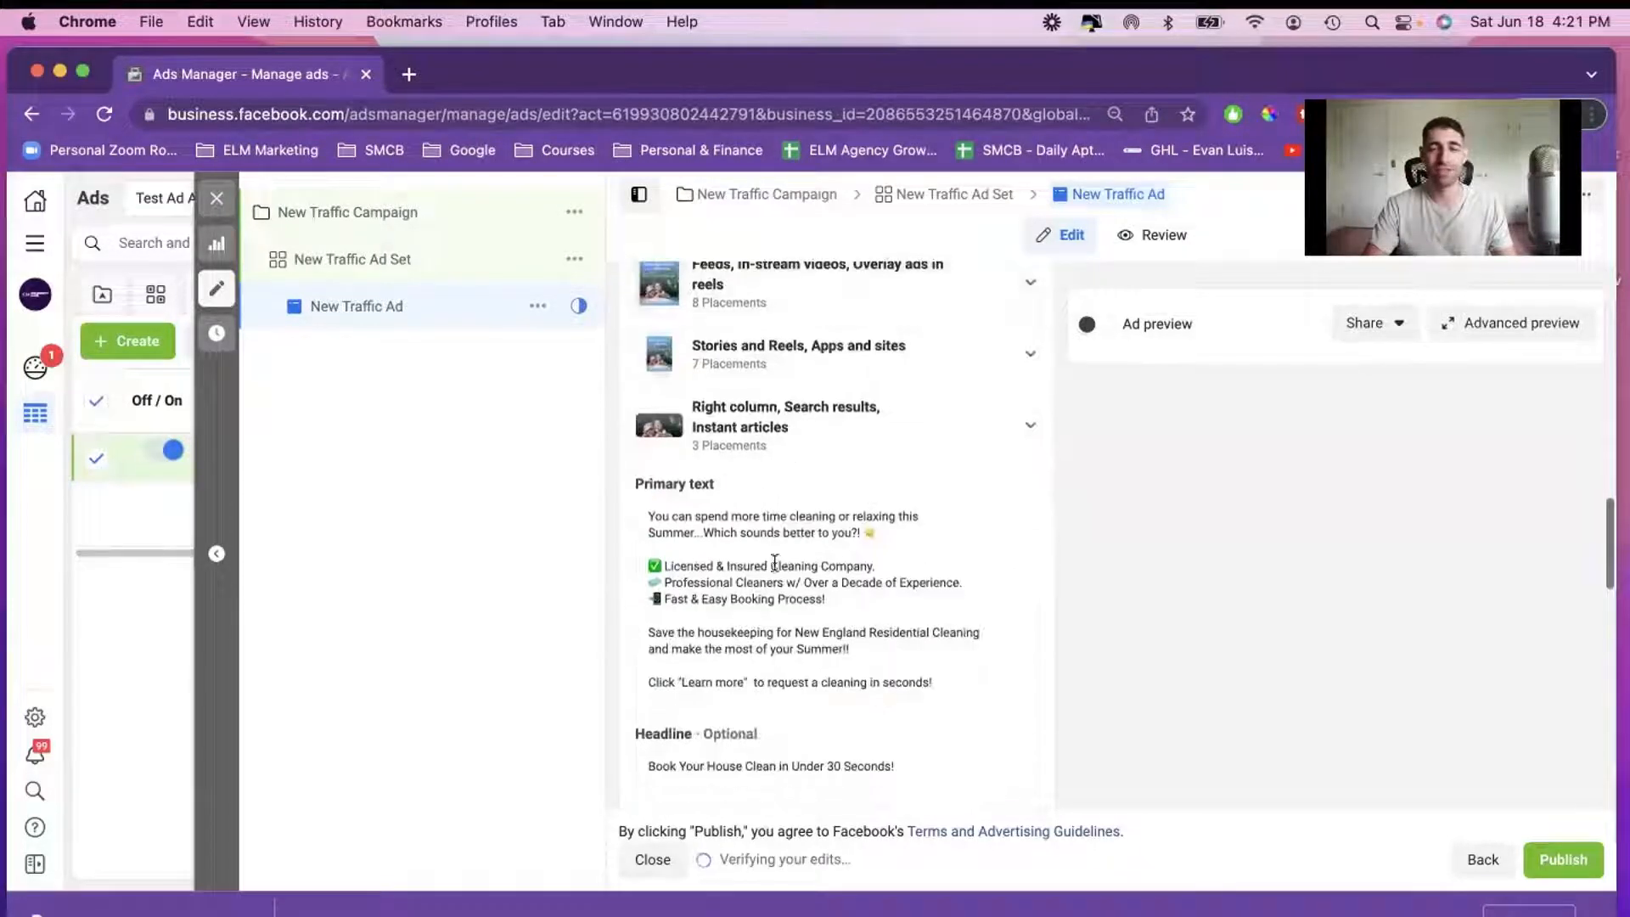
{"action": "scroll", "coordinate": [755, 610], "scroll_direction": "down", "scroll_amount": 5}
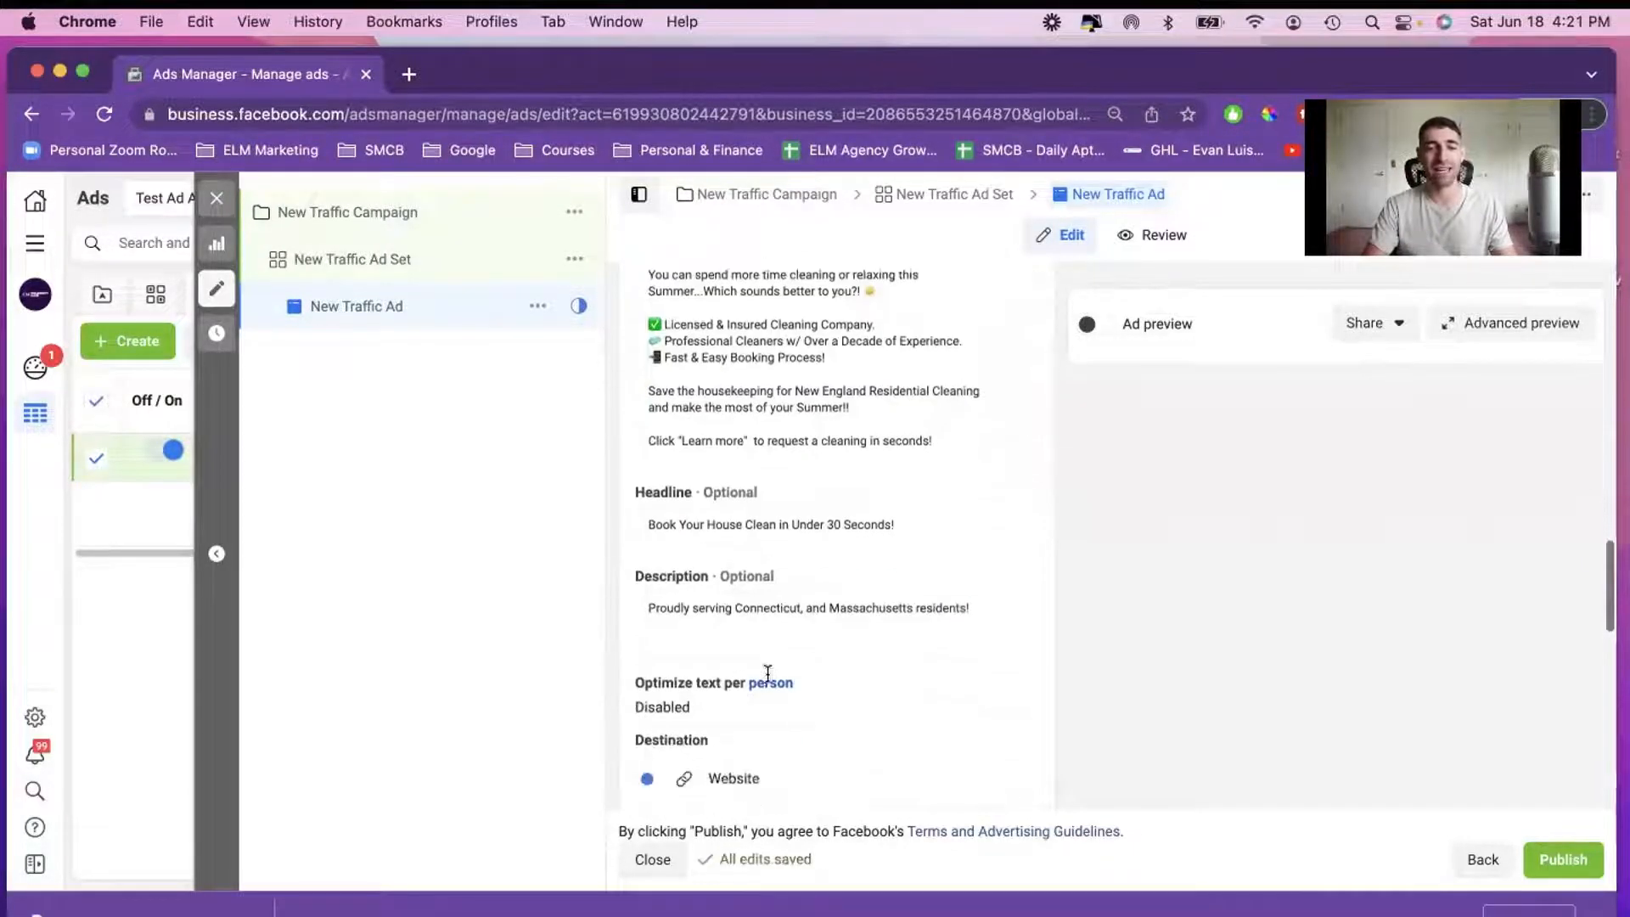
{"action": "scroll", "coordinate": [766, 683], "scroll_direction": "down", "scroll_amount": 2}
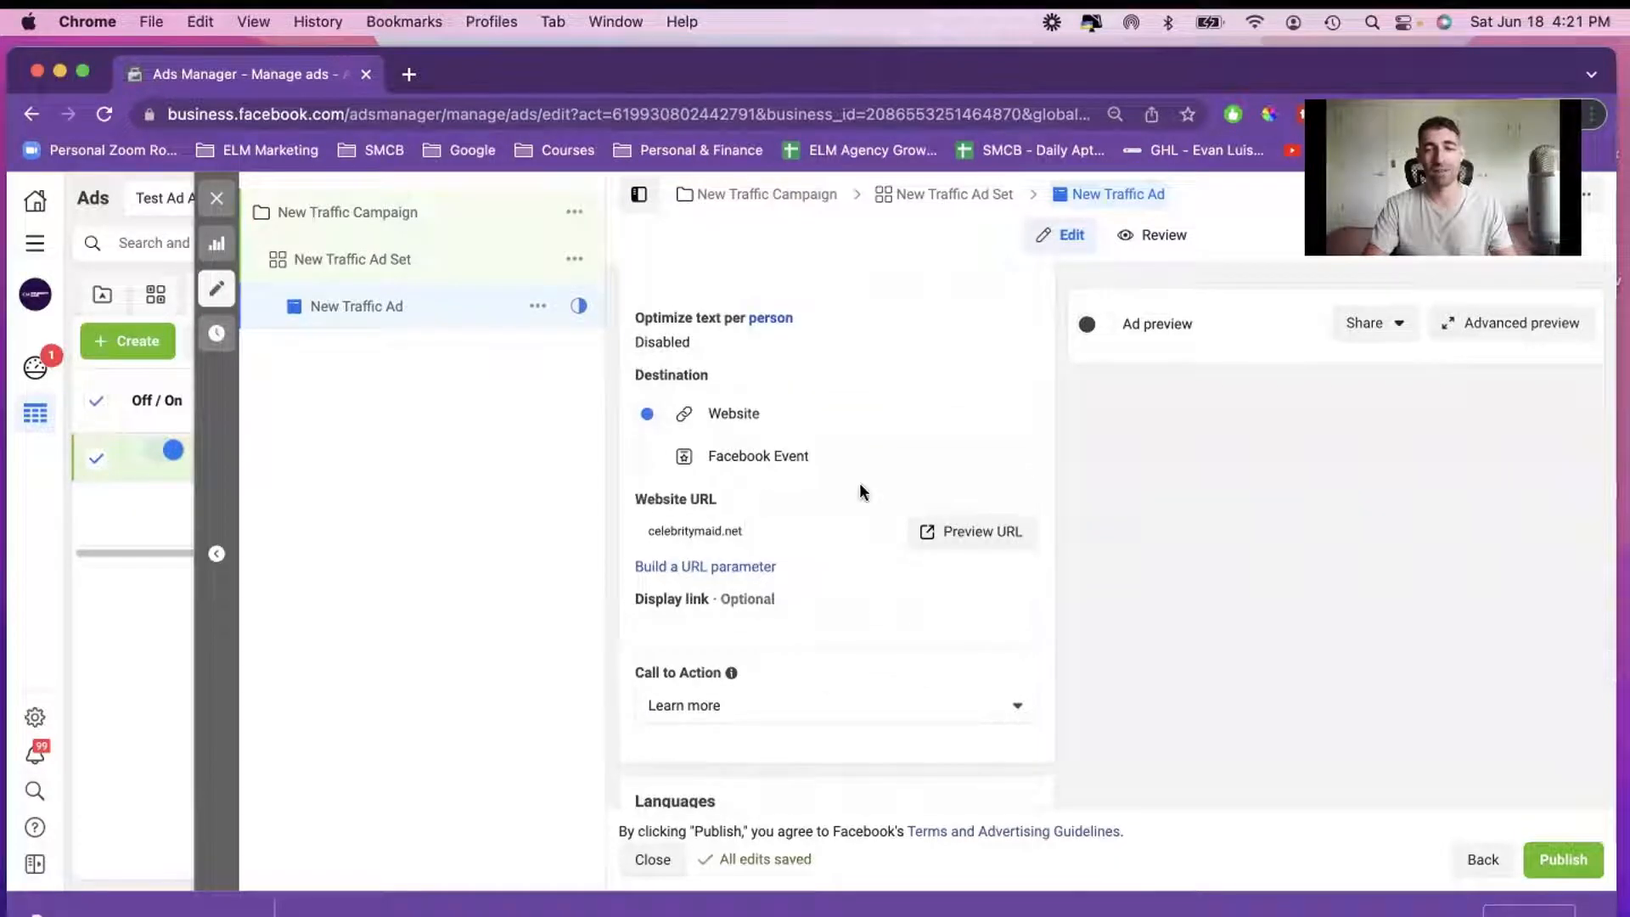
{"action": "left_click", "coordinate": [1563, 860]}
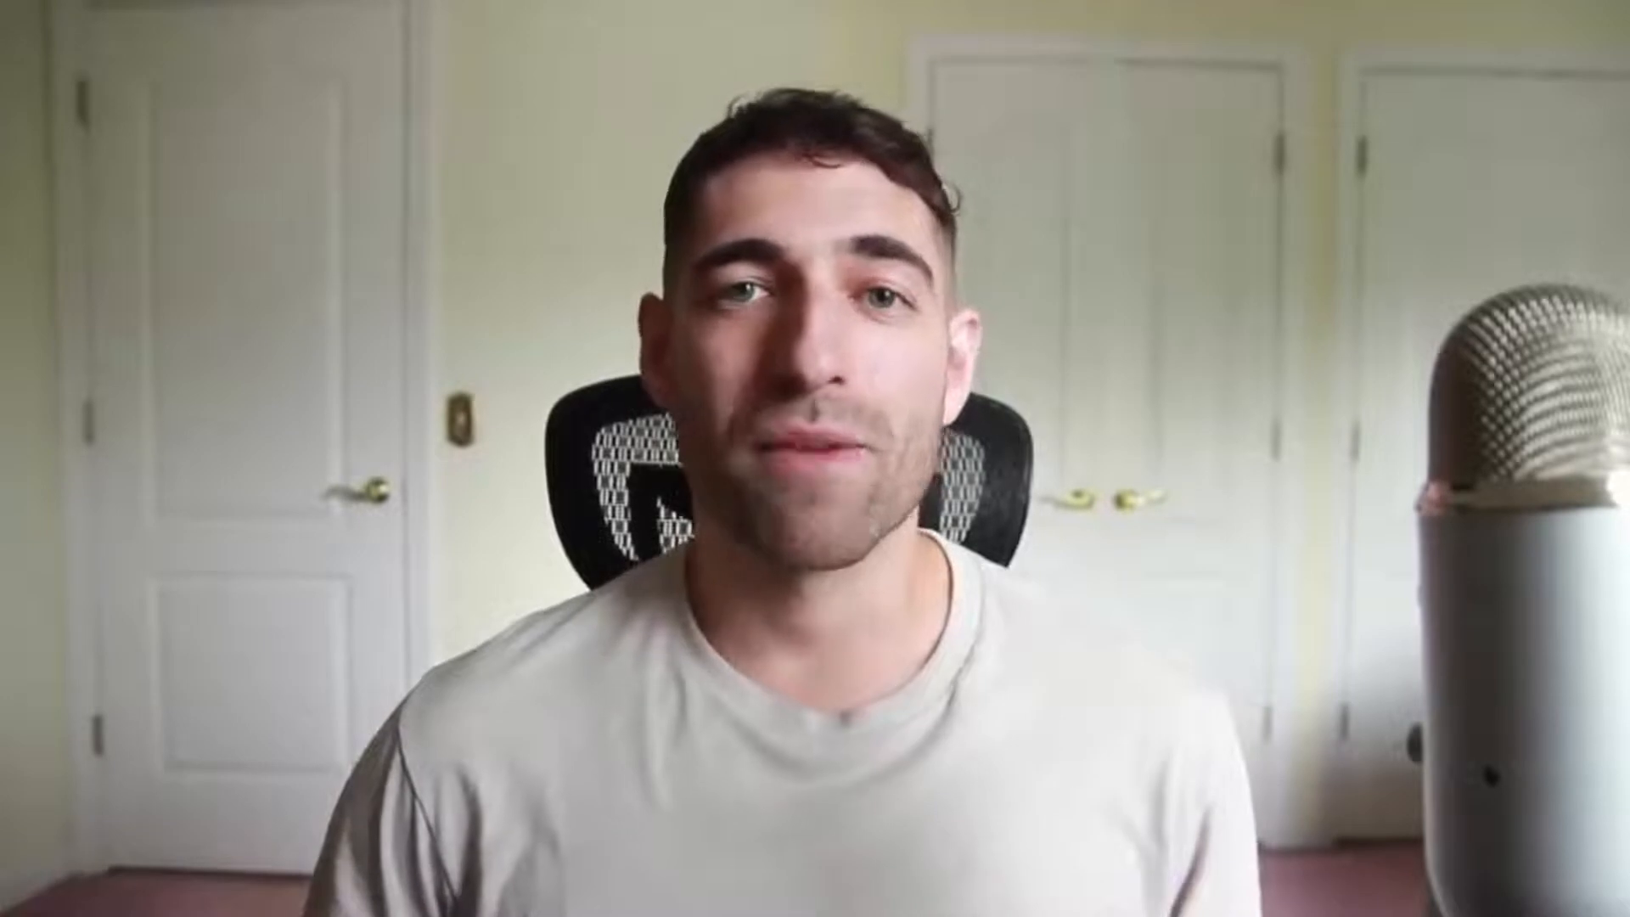